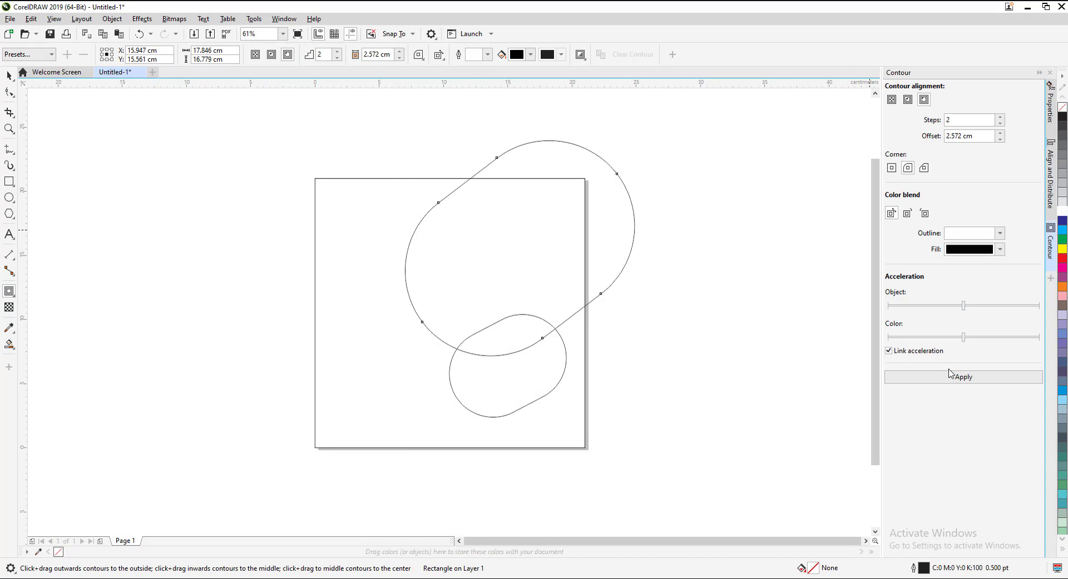
Step: Apply a two-step outside contour with a 1.0 cm offset to the large rounded shape
{"action": "left_click", "coordinate": [950, 377]}
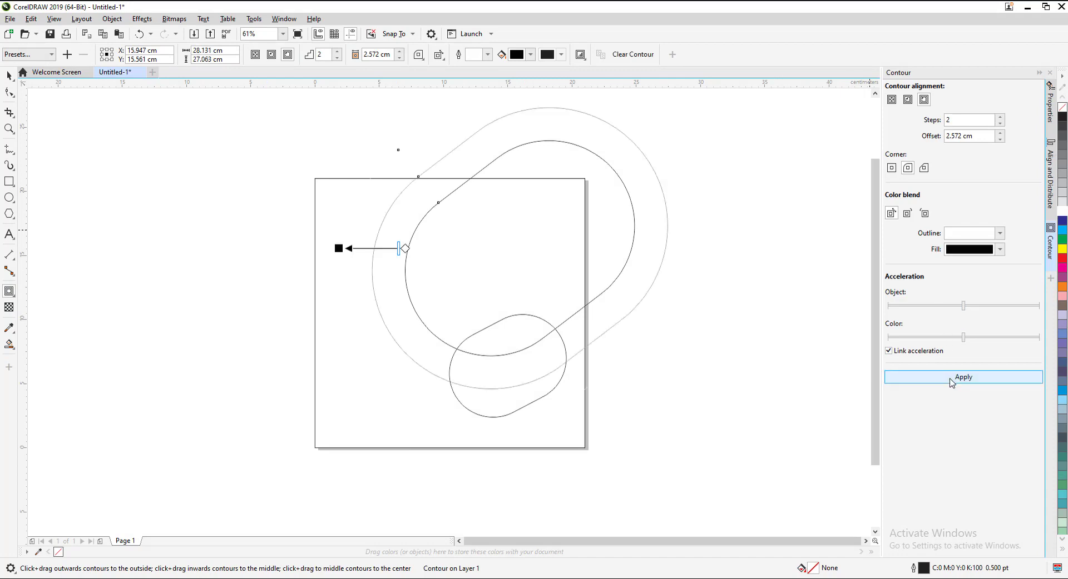
{"action": "left_click", "coordinate": [1000, 139]}
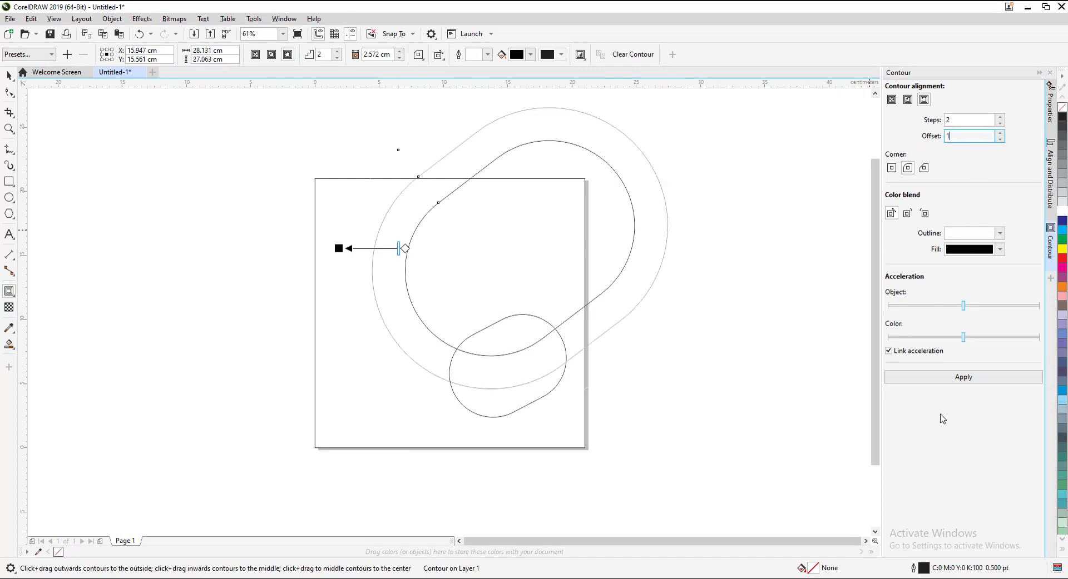
{"action": "left_click", "coordinate": [942, 381]}
Step: Break the contour apart from the large rounded shape and fill the resulting contour group with cyan
{"action": "left_click", "coordinate": [7, 77]}
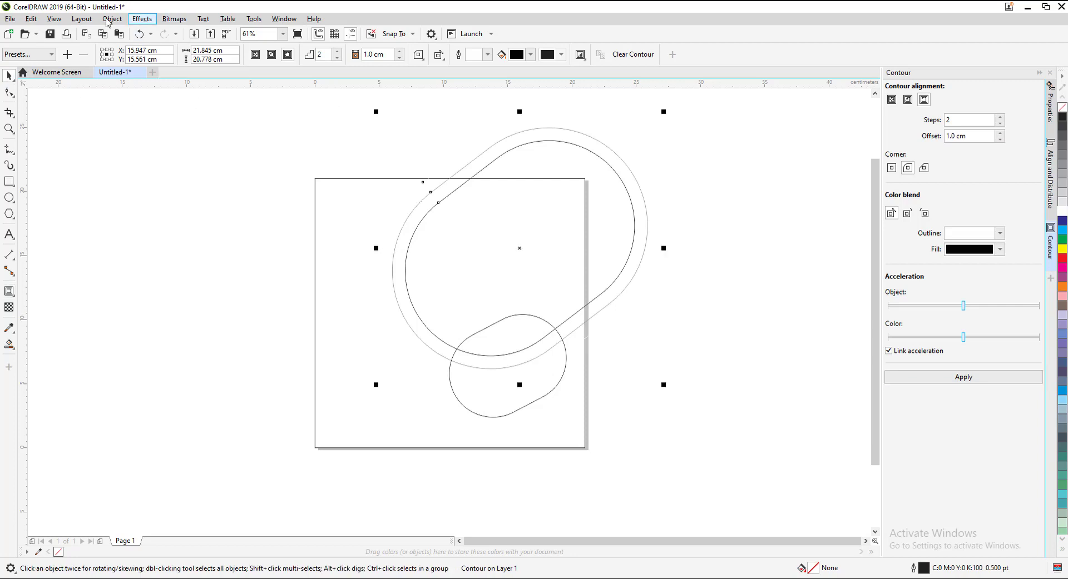
{"action": "left_click", "coordinate": [111, 19]}
{"action": "left_click", "coordinate": [131, 274]}
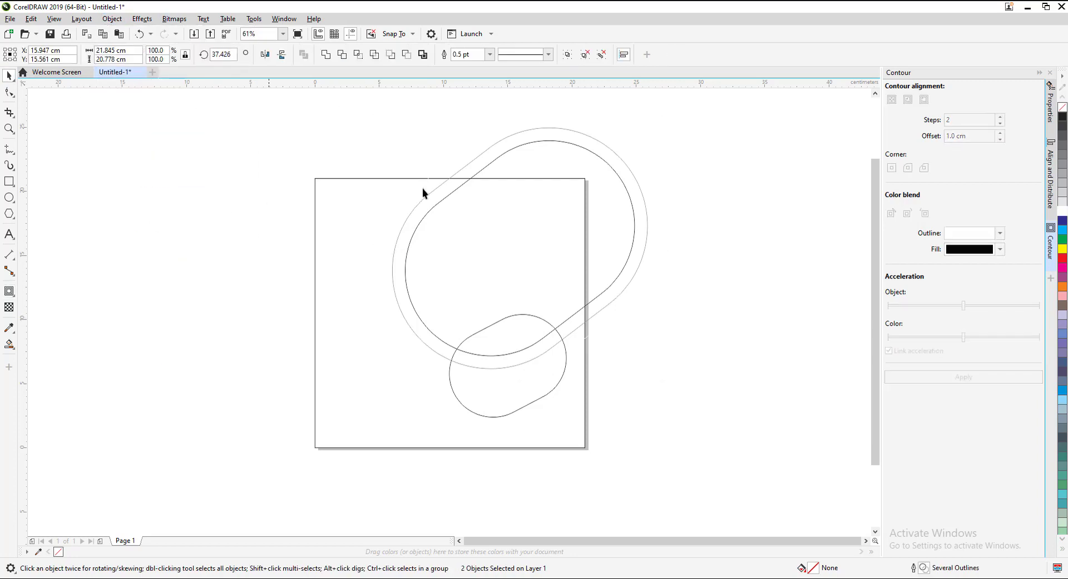
{"action": "left_click", "coordinate": [546, 128]}
{"action": "left_click", "coordinate": [1062, 229]}
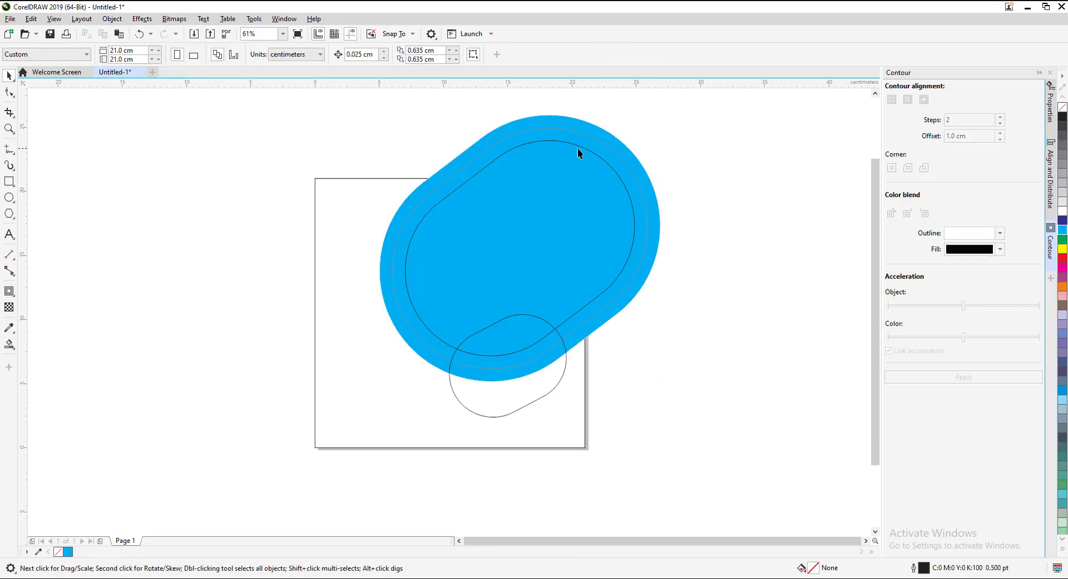
{"action": "left_click_drag", "start_coordinate": [569, 131], "coordinate": [733, 161]}
{"action": "key", "text": "ctrl+z"}
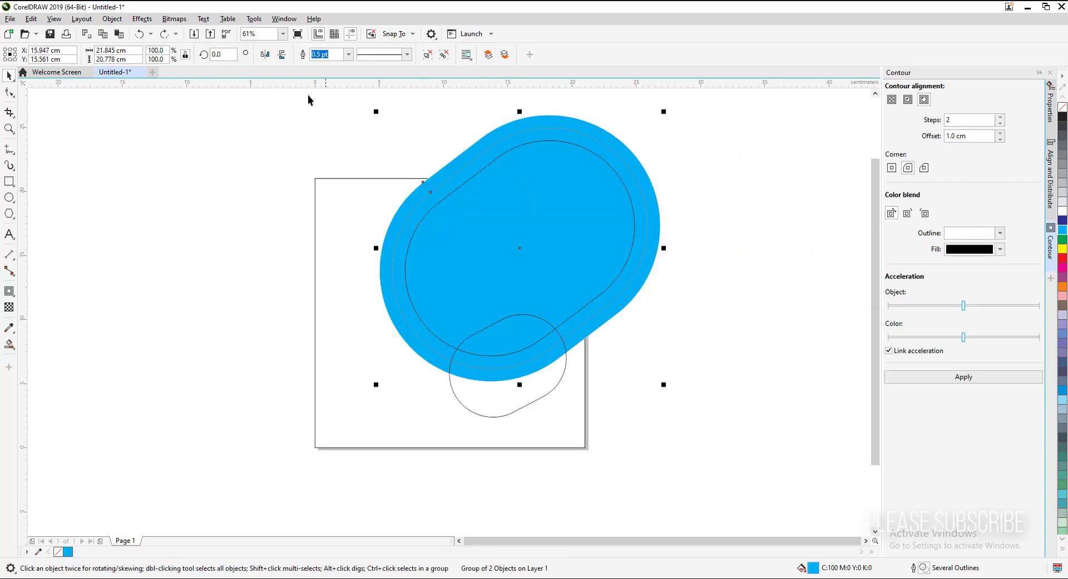
Step: Ungroup the two cyan contour shapes and delete the outermost one
{"action": "left_click", "coordinate": [111, 19]}
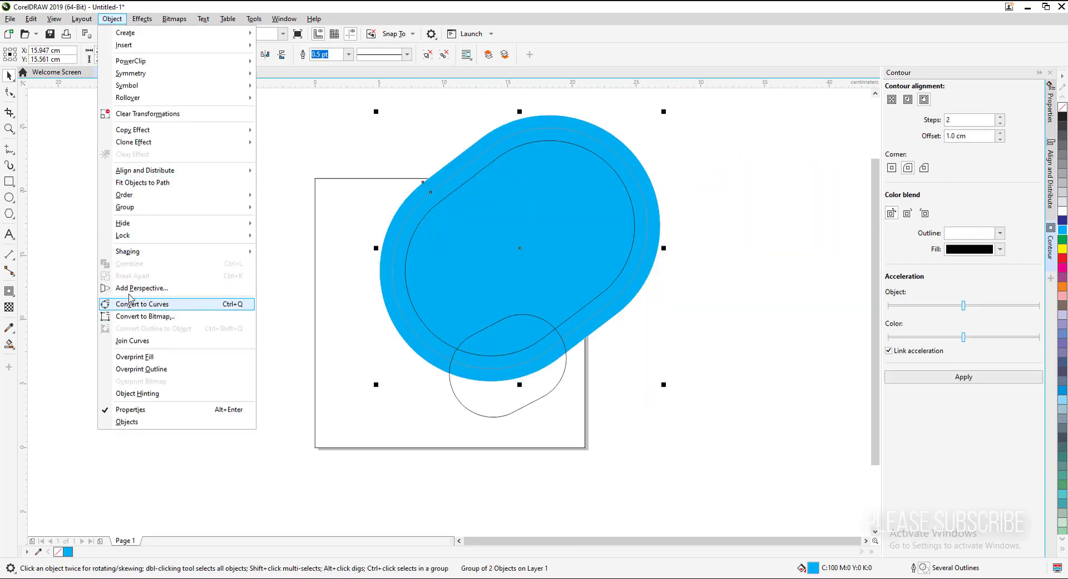
{"action": "left_click", "coordinate": [295, 140]}
{"action": "key", "text": "ctrl+u"}
{"action": "left_click", "coordinate": [656, 122]}
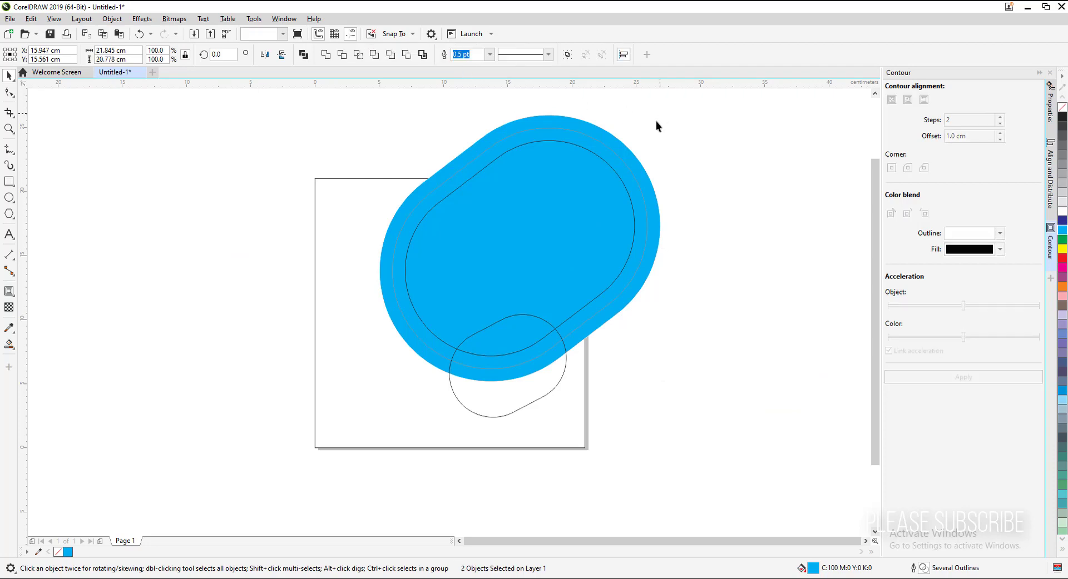
{"action": "left_click", "coordinate": [627, 150]}
{"action": "key", "text": "Delete"}
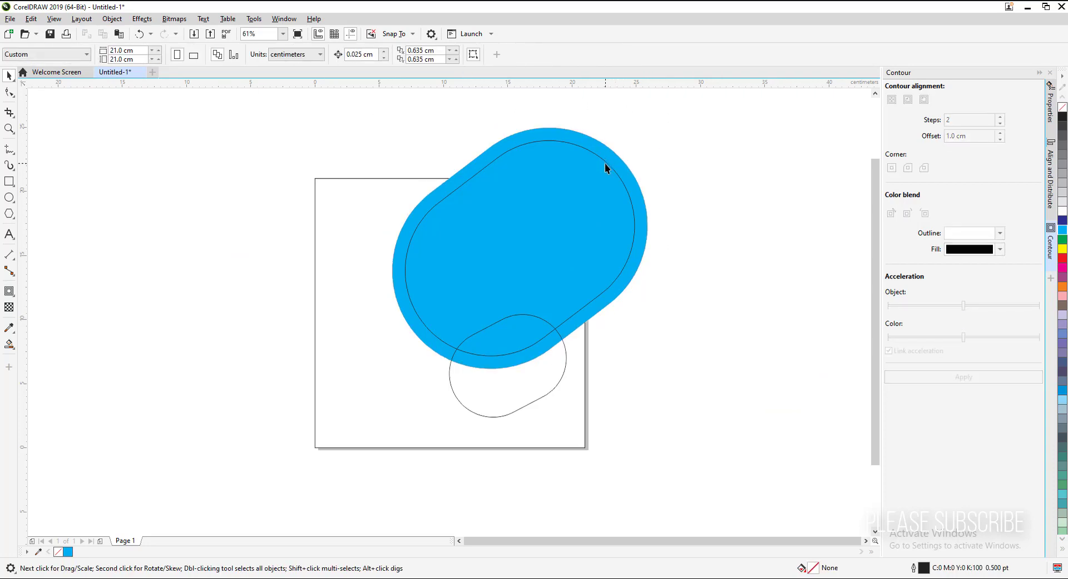
Step: Fill the large inner rounded shape with white so the contour forms a cyan border
{"action": "left_click", "coordinate": [605, 162]}
{"action": "left_click", "coordinate": [1062, 210]}
{"action": "left_click", "coordinate": [746, 184]}
Step: Apply a one-step outside contour with a 1.0 cm offset to the small rounded shape
{"action": "left_click", "coordinate": [519, 395]}
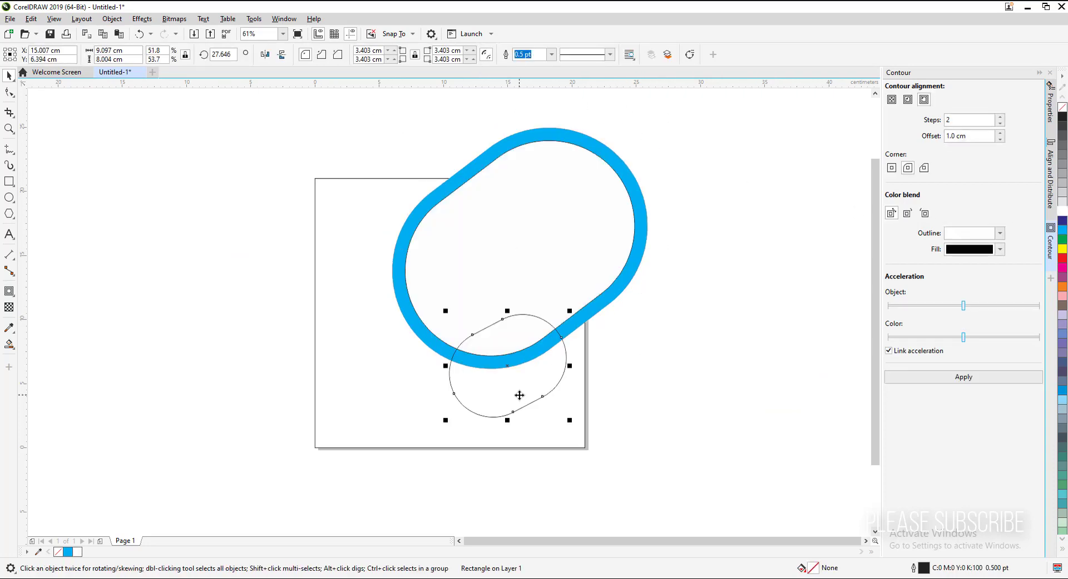
{"action": "left_click_drag", "start_coordinate": [961, 121], "coordinate": [924, 124]}
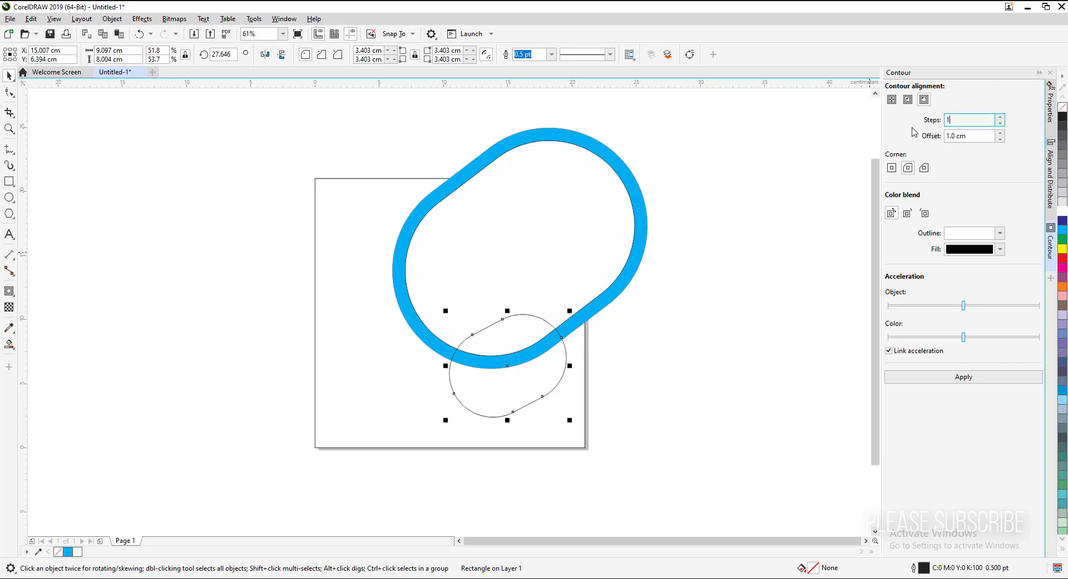
{"action": "type", "text": "1"}
{"action": "left_click", "coordinate": [962, 378]}
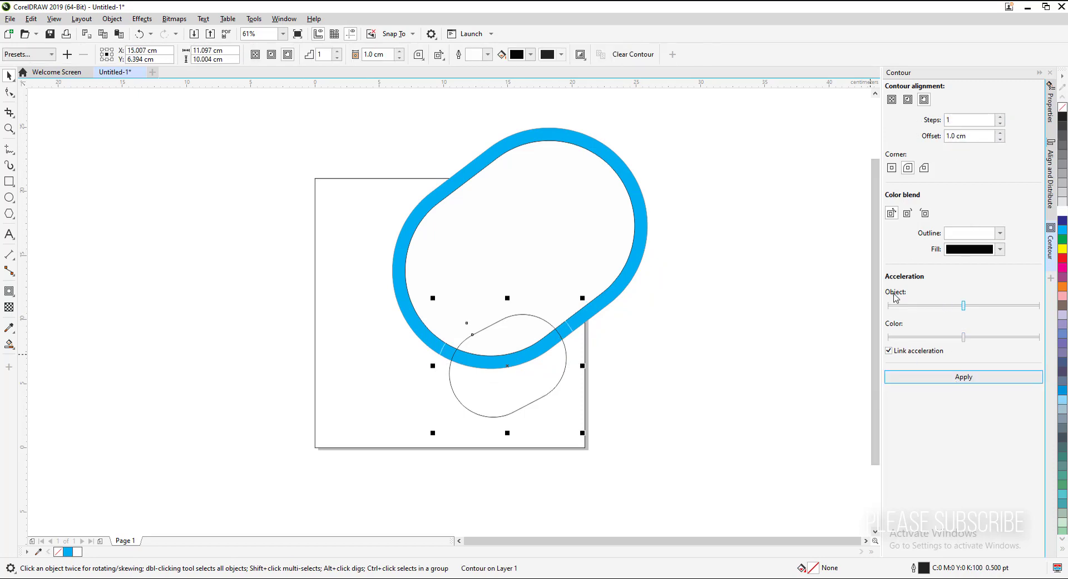
Step: Set the small shape's contour outline color to red (C 0, M 100, Y 100, K 0)
{"action": "left_click", "coordinate": [999, 234]}
{"action": "left_click", "coordinate": [1014, 292]}
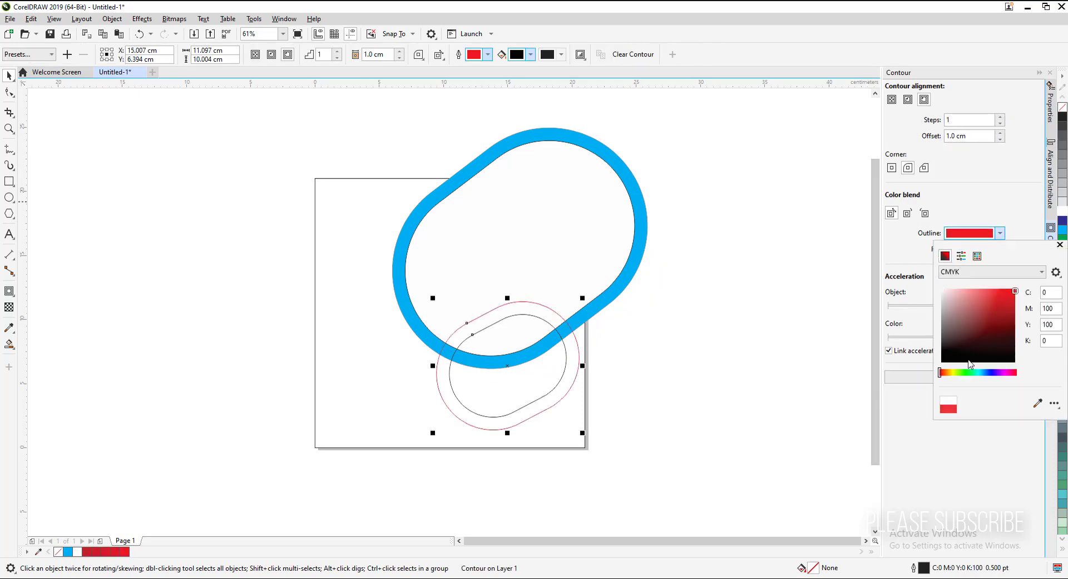
{"action": "left_click", "coordinate": [397, 128]}
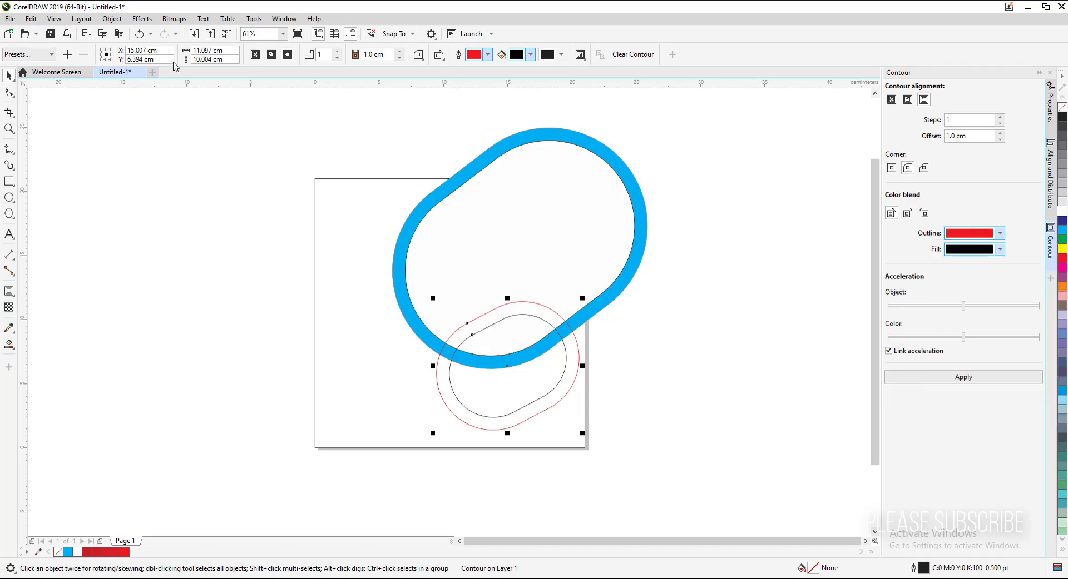
Step: Break the contour apart from the small rounded shape and fill the separated contour with cyan
{"action": "left_click", "coordinate": [109, 21]}
{"action": "left_click", "coordinate": [138, 276]}
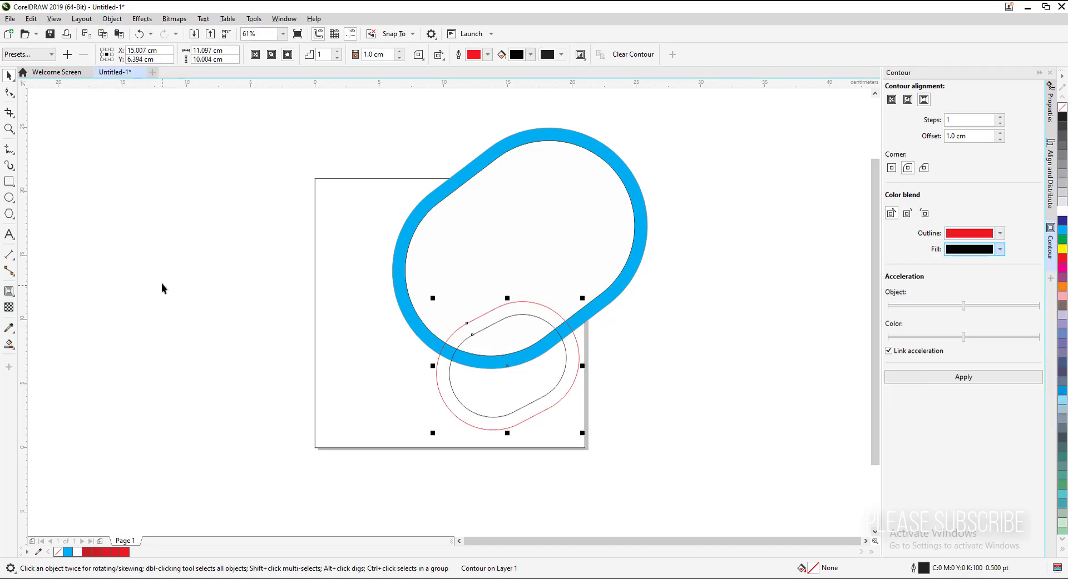
{"action": "left_click", "coordinate": [540, 303]}
{"action": "left_click", "coordinate": [622, 369]}
{"action": "left_click_drag", "start_coordinate": [578, 358], "coordinate": [655, 376]}
{"action": "key", "text": "ctrl+z"}
{"action": "left_click", "coordinate": [1062, 231]}
{"action": "left_click", "coordinate": [690, 316]}
Step: Fill the small inner rounded shape with white
{"action": "left_click", "coordinate": [522, 339]}
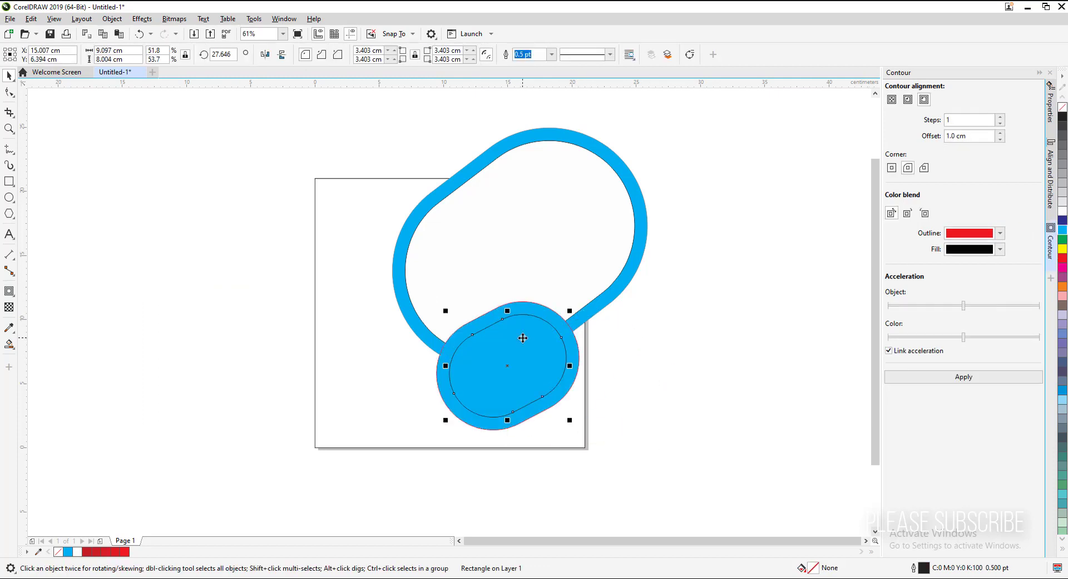
{"action": "left_click", "coordinate": [1062, 211]}
{"action": "left_click", "coordinate": [393, 127]}
Step: Select all four rounded shapes and remove their outlines
{"action": "left_click_drag", "start_coordinate": [377, 113], "coordinate": [699, 446]}
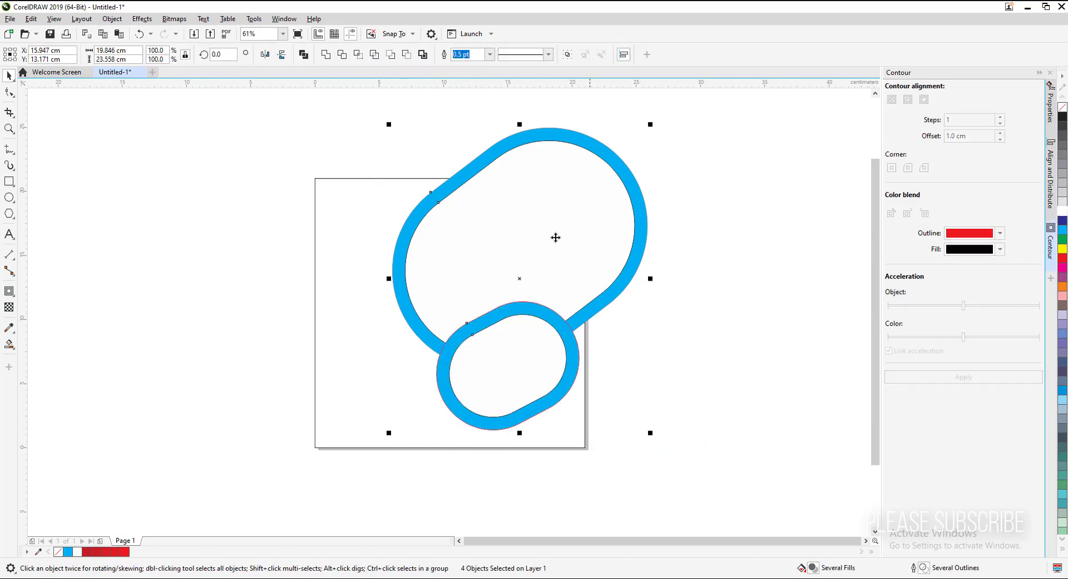
{"action": "right_click", "coordinate": [1062, 107]}
{"action": "left_click", "coordinate": [838, 185]}
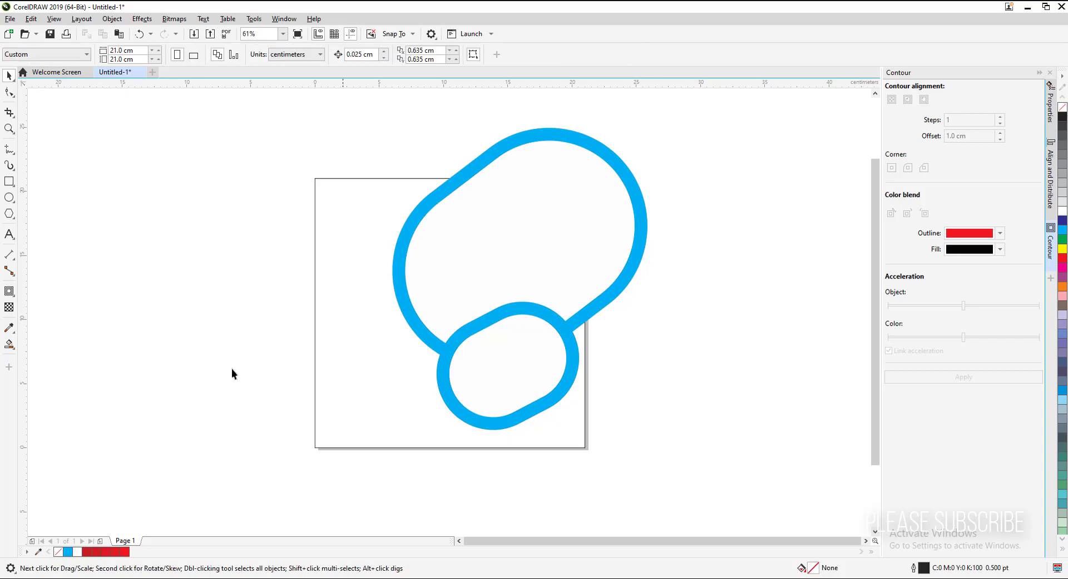
{"action": "left_click", "coordinate": [705, 497]}
{"action": "left_click_drag", "start_coordinate": [572, 427], "coordinate": [195, 112]}
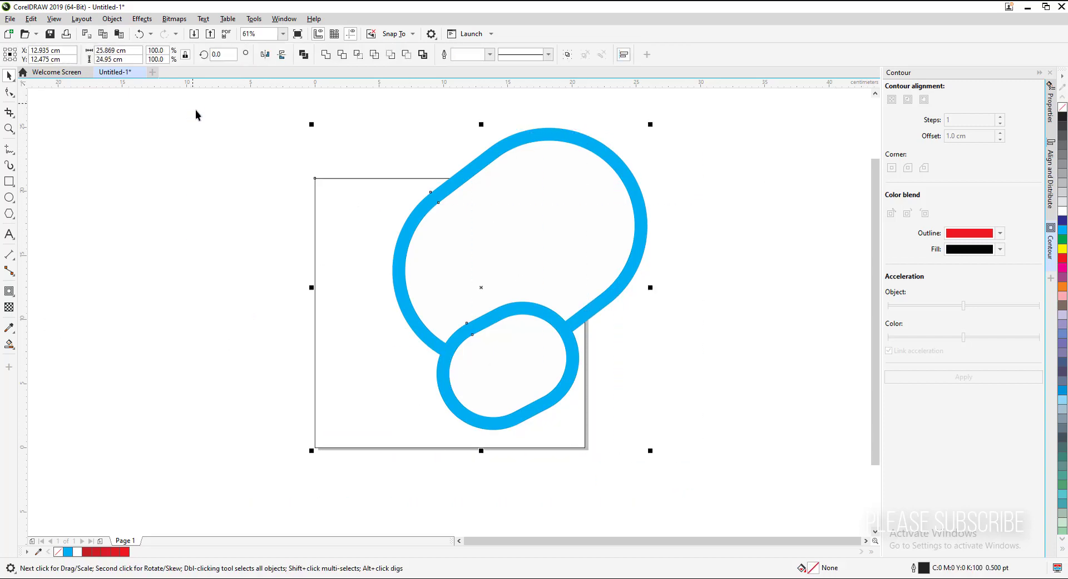
{"action": "left_click", "coordinate": [727, 336]}
Step: Import milkshakes-how-to-make-4.jpg and place it beside the page, to the right of the artwork
{"action": "key", "text": "ctrl+i"}
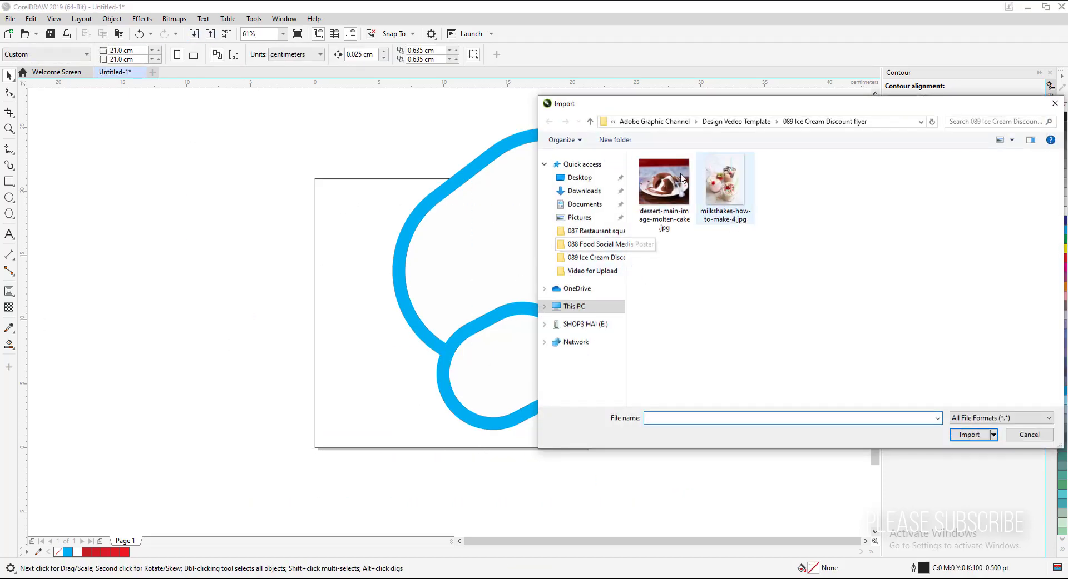
{"action": "left_click", "coordinate": [719, 186]}
{"action": "left_click", "coordinate": [971, 435]}
{"action": "left_click", "coordinate": [776, 269]}
Step: PowerClip the milkshake photo inside the large white rounded shape
{"action": "right_click", "coordinate": [819, 347]}
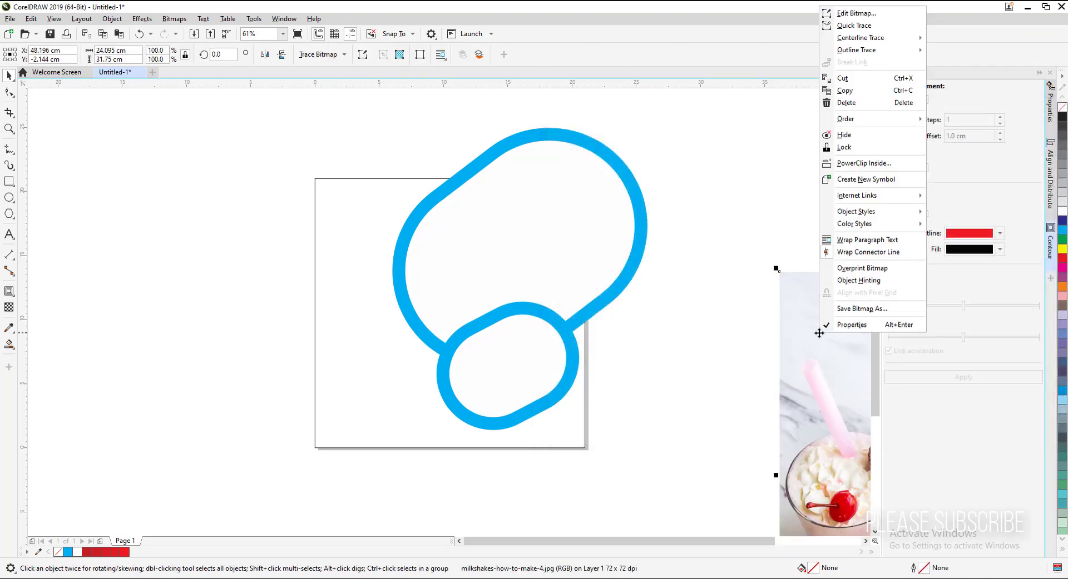
{"action": "left_click", "coordinate": [845, 150]}
{"action": "left_click", "coordinate": [546, 197]}
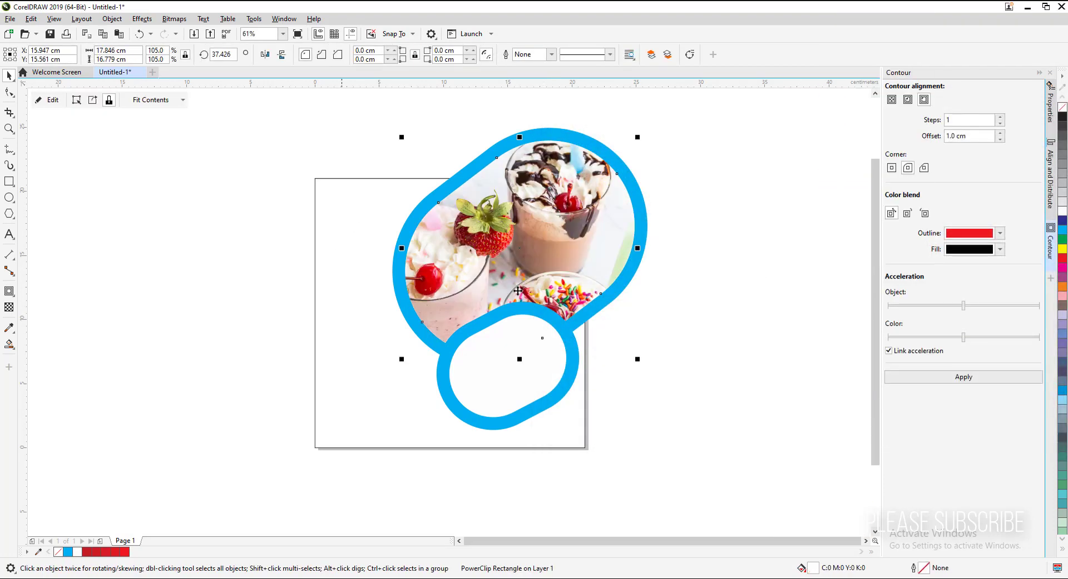
Step: Reposition the milkshake photo lower and further left inside its frame so the chocolate shake and straw show
{"action": "left_click", "coordinate": [75, 103]}
{"action": "left_click_drag", "start_coordinate": [544, 234], "coordinate": [517, 287]}
{"action": "left_click", "coordinate": [226, 89]}
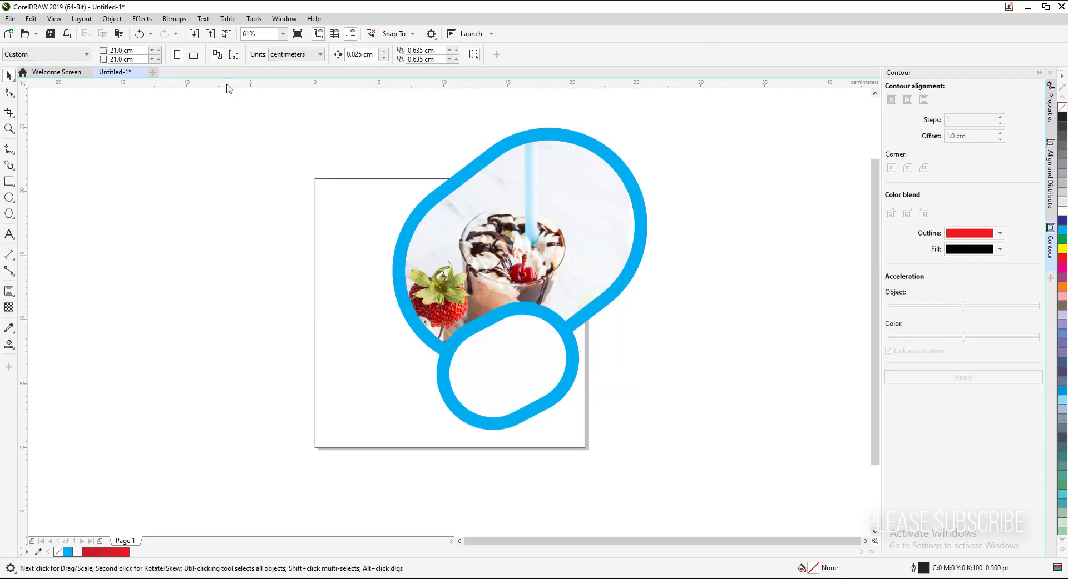
Step: Import dessert-main-image-molten-cake.jpg and place it right of the small shape at about 12.1 × 11.0 cm
{"action": "left_click", "coordinate": [193, 34]}
{"action": "left_click", "coordinate": [663, 186]}
{"action": "left_click", "coordinate": [968, 435]}
{"action": "left_click_drag", "start_coordinate": [601, 287], "coordinate": [763, 436]}
Step: PowerClip the molten cake photo inside the small white rounded shape
{"action": "right_click", "coordinate": [722, 369]}
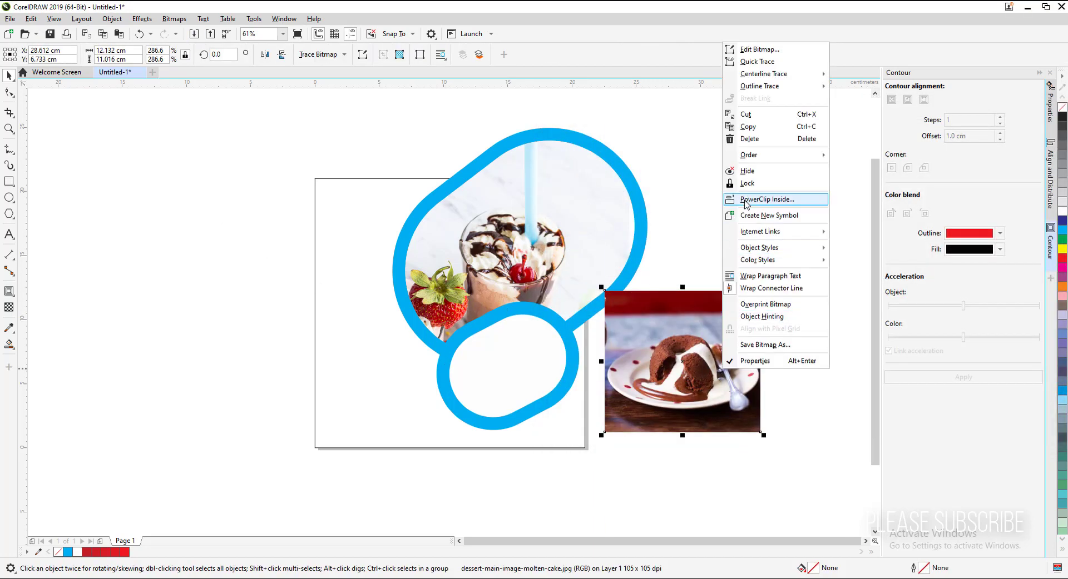
{"action": "left_click", "coordinate": [764, 197]}
{"action": "left_click", "coordinate": [517, 376]}
{"action": "left_click", "coordinate": [54, 135]}
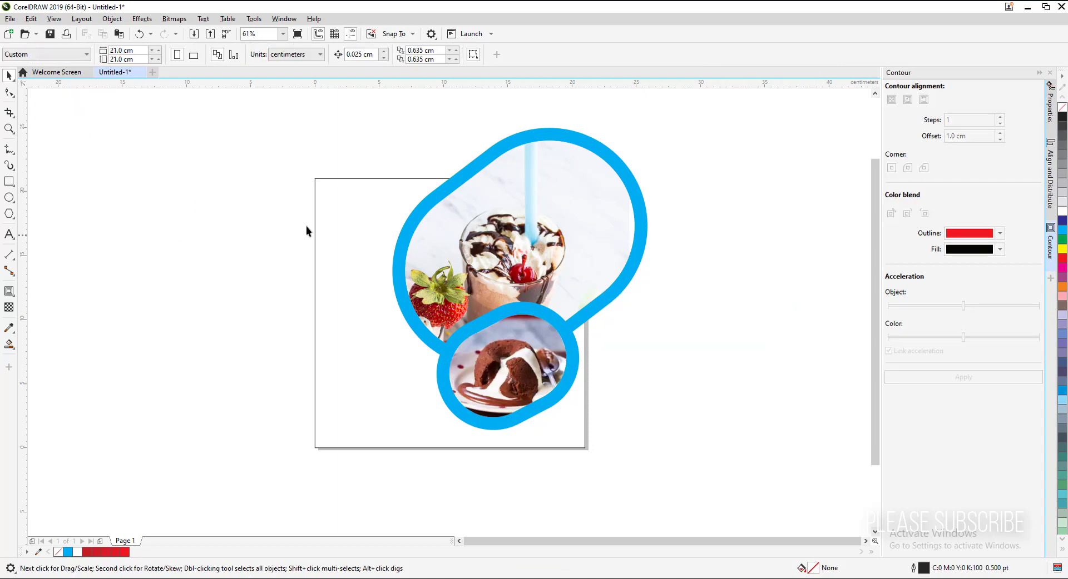
Step: Close the Contour docker
{"action": "left_click_drag", "start_coordinate": [717, 457], "coordinate": [729, 460]}
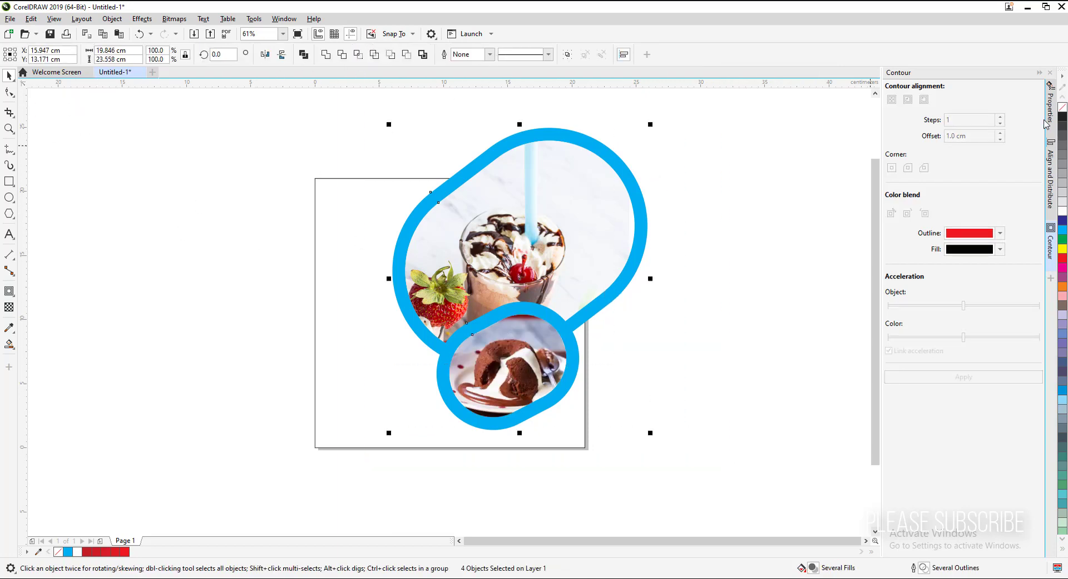
{"action": "left_click", "coordinate": [1050, 74]}
Step: Fill the page-sized background square with red and move it off the page to the left
{"action": "left_click", "coordinate": [443, 206]}
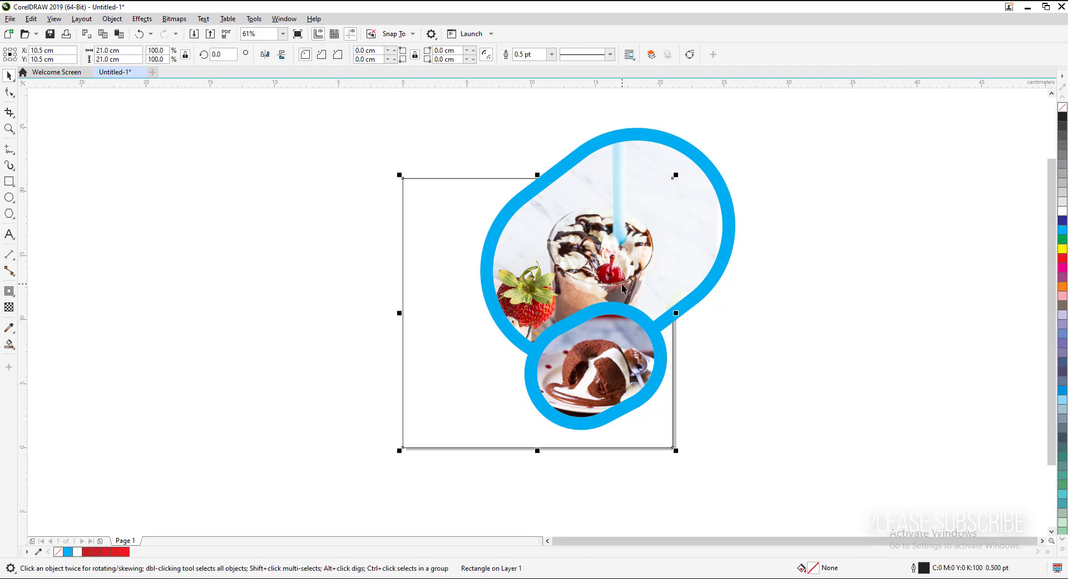
{"action": "left_click", "coordinate": [1063, 259]}
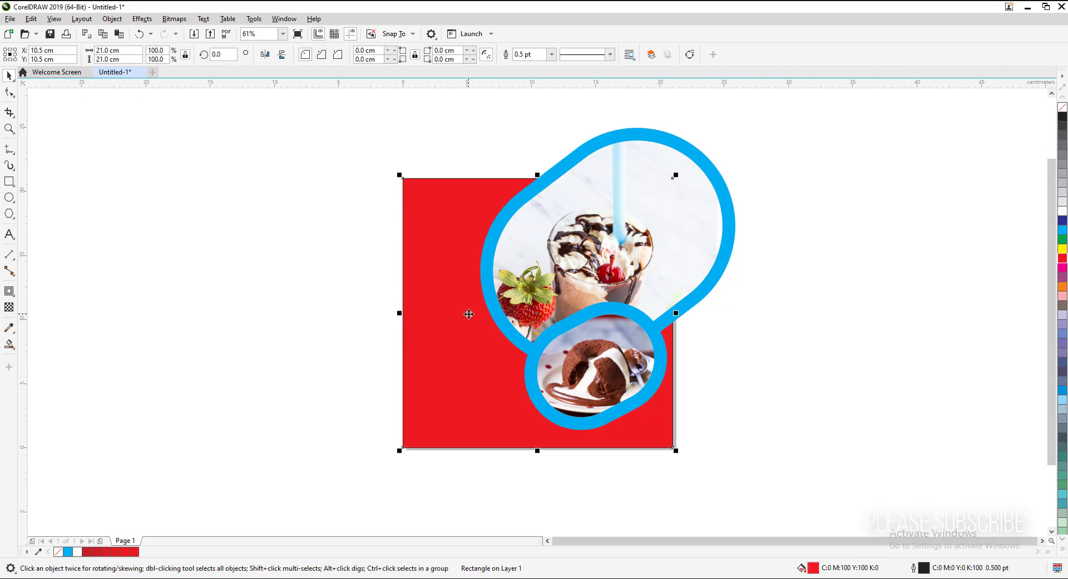
{"action": "left_click_drag", "start_coordinate": [467, 314], "coordinate": [168, 307]}
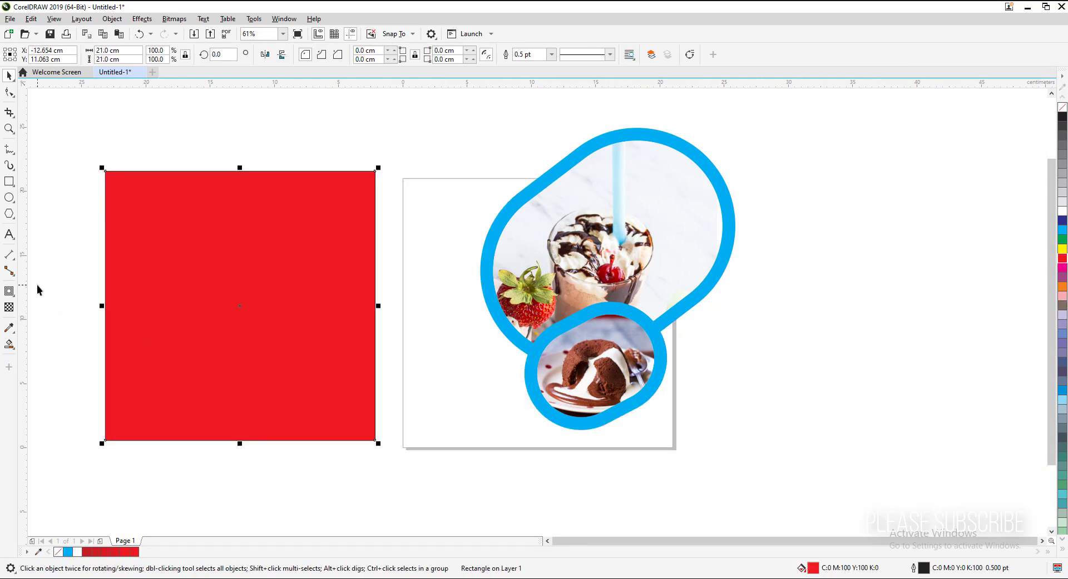
{"action": "left_click", "coordinate": [10, 344]}
{"action": "left_click", "coordinate": [220, 267]}
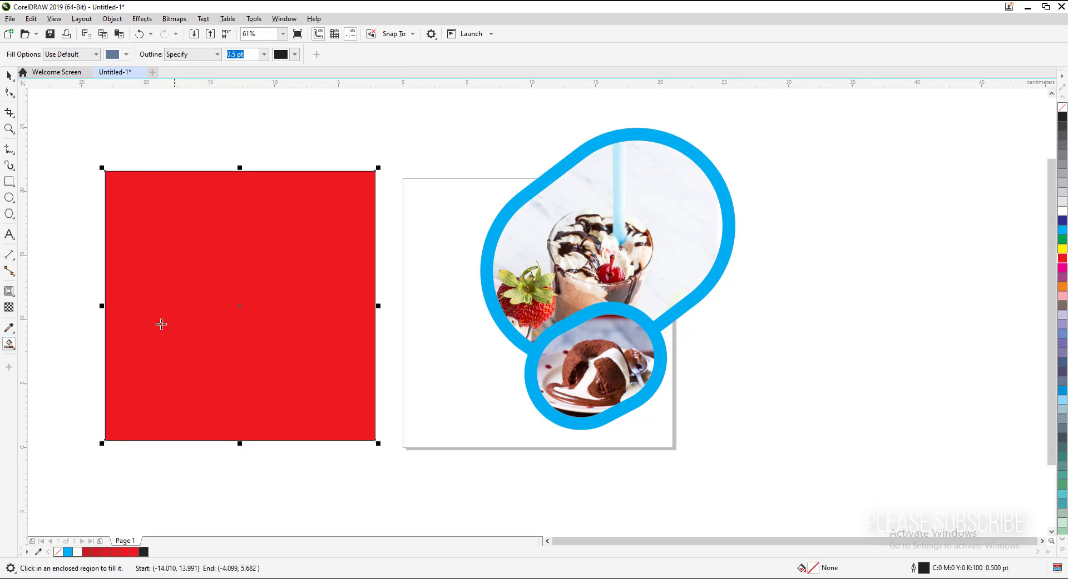
{"action": "left_click", "coordinate": [9, 344]}
{"action": "left_click", "coordinate": [39, 343]}
{"action": "left_click_drag", "start_coordinate": [231, 290], "coordinate": [345, 433]}
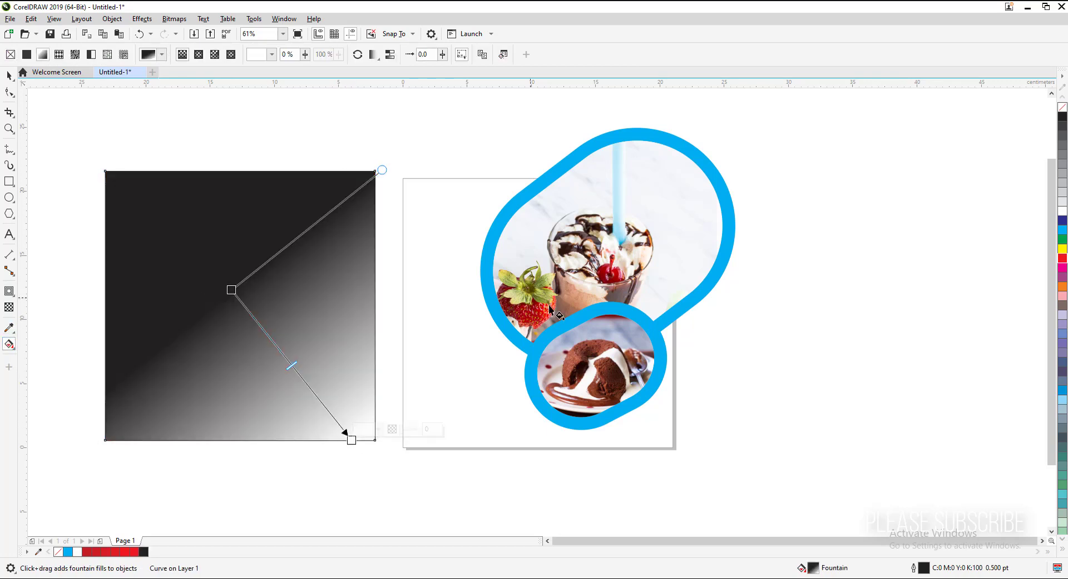
{"action": "key", "text": "ctrl+z"}
{"action": "left_click", "coordinate": [9, 345]}
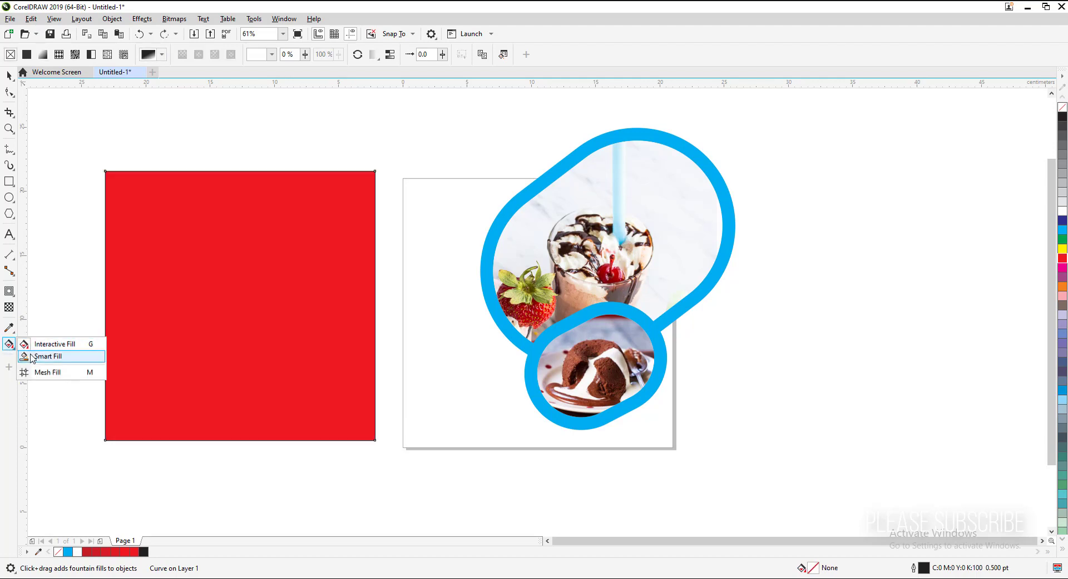
{"action": "left_click", "coordinate": [43, 358]}
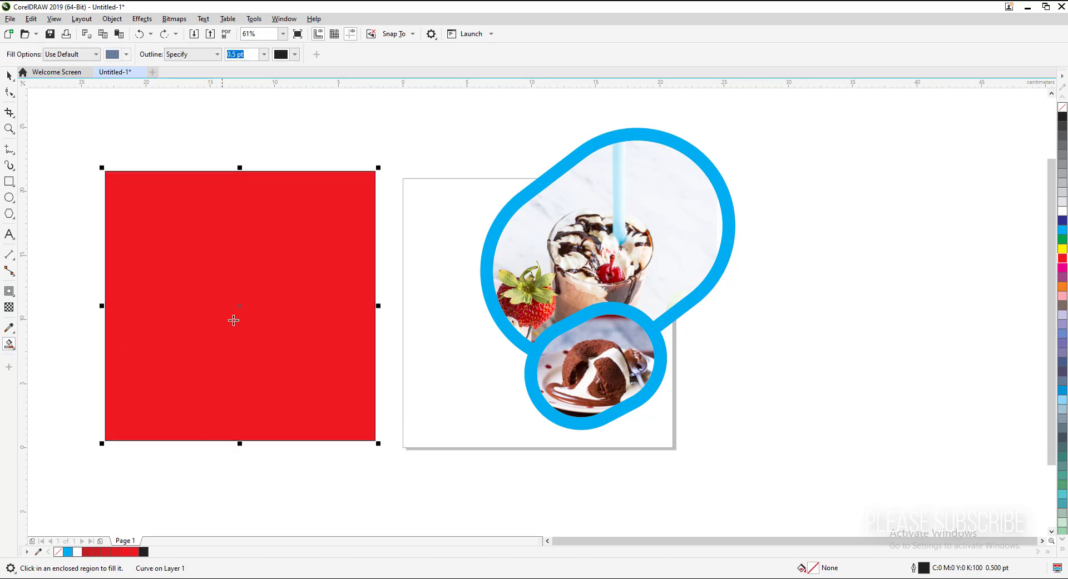
Step: Apply an elliptical fountain fill to the square, white in the center and red outside, centered toward its lower right
{"action": "left_click", "coordinate": [9, 344]}
{"action": "left_click", "coordinate": [42, 344]}
{"action": "left_click_drag", "start_coordinate": [233, 310], "coordinate": [329, 386]}
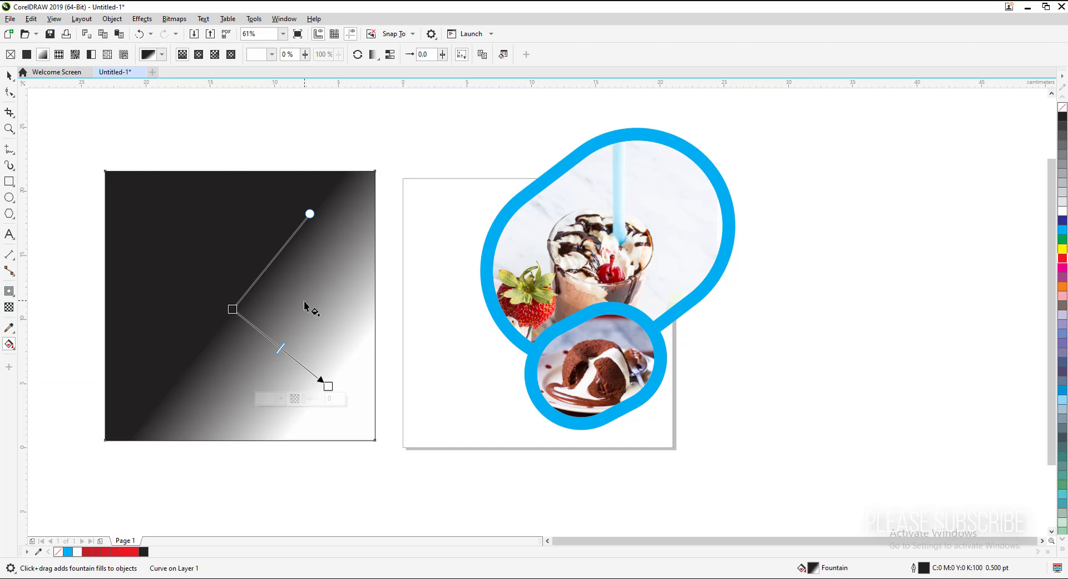
{"action": "left_click_drag", "start_coordinate": [1062, 258], "coordinate": [232, 309]}
{"action": "left_click", "coordinate": [198, 54]}
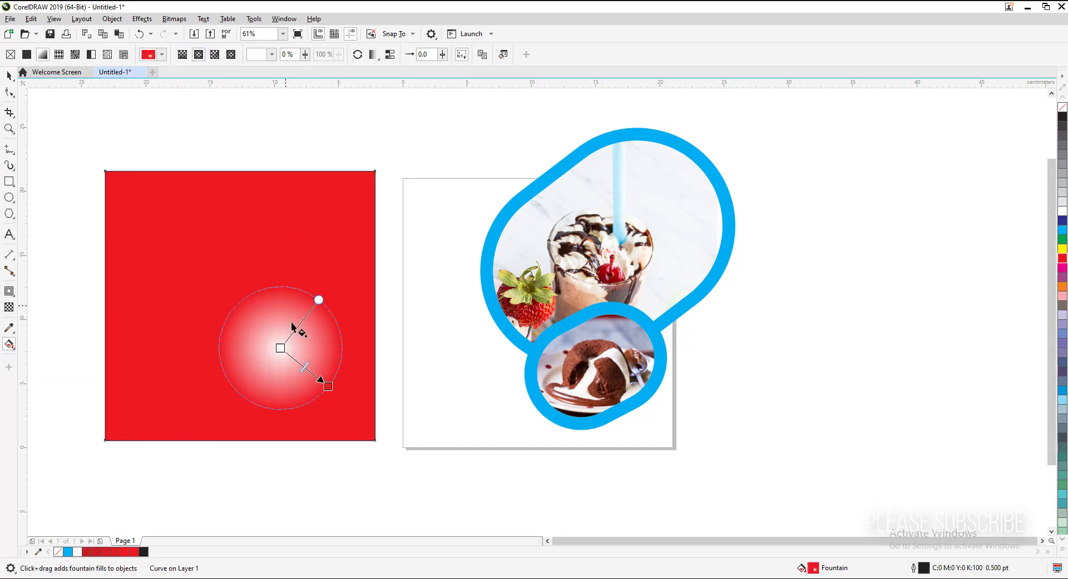
Step: Move the fountain fill's center to the middle of the square and change its center color to red
{"action": "left_click_drag", "start_coordinate": [280, 347], "coordinate": [240, 305]}
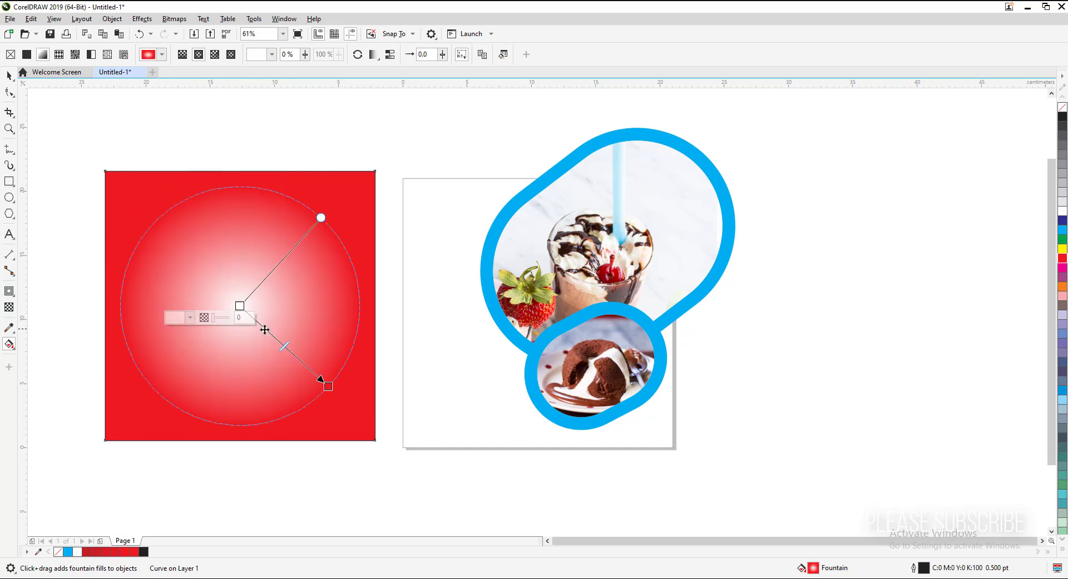
{"action": "left_click_drag", "start_coordinate": [1061, 258], "coordinate": [949, 287]}
{"action": "left_click_drag", "start_coordinate": [238, 309], "coordinate": [240, 306]}
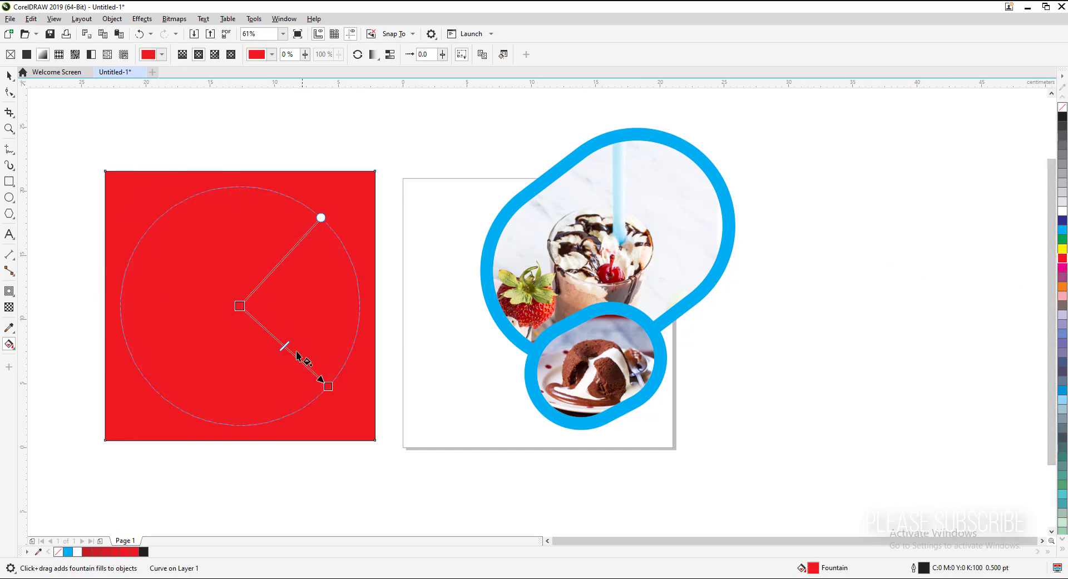
Step: Extend the fountain fill to the square's edges and set its outer color to dark red, C17 M100 Y93 K12
{"action": "left_click_drag", "start_coordinate": [329, 388], "coordinate": [337, 396]}
{"action": "left_click", "coordinate": [287, 412]}
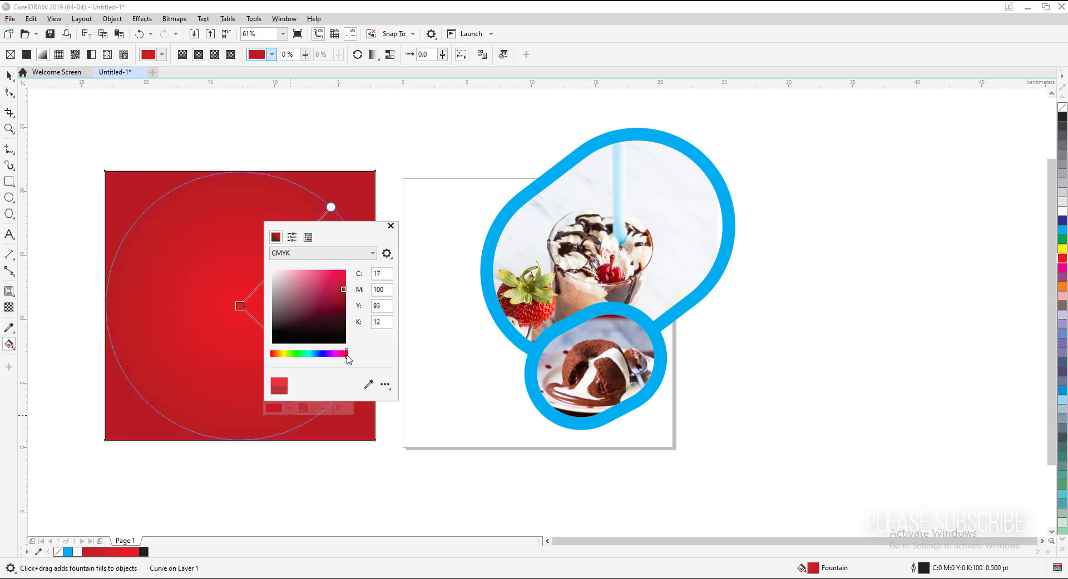
{"action": "left_click", "coordinate": [390, 227]}
Step: Fine-tune the size and roundness of the square's elliptical fountain fill
{"action": "left_click", "coordinate": [239, 306]}
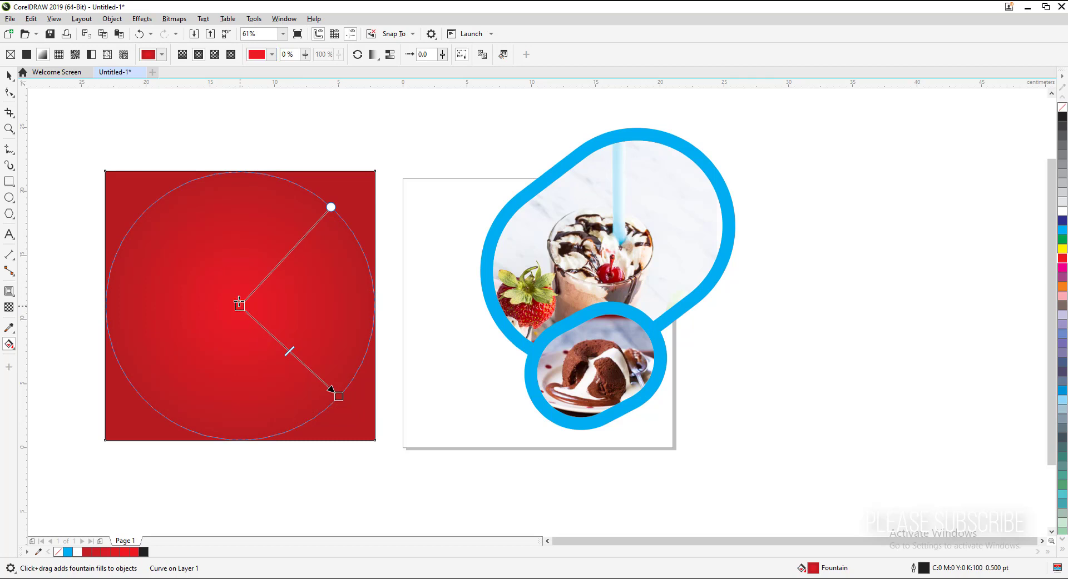
{"action": "left_click_drag", "start_coordinate": [331, 204], "coordinate": [332, 217]}
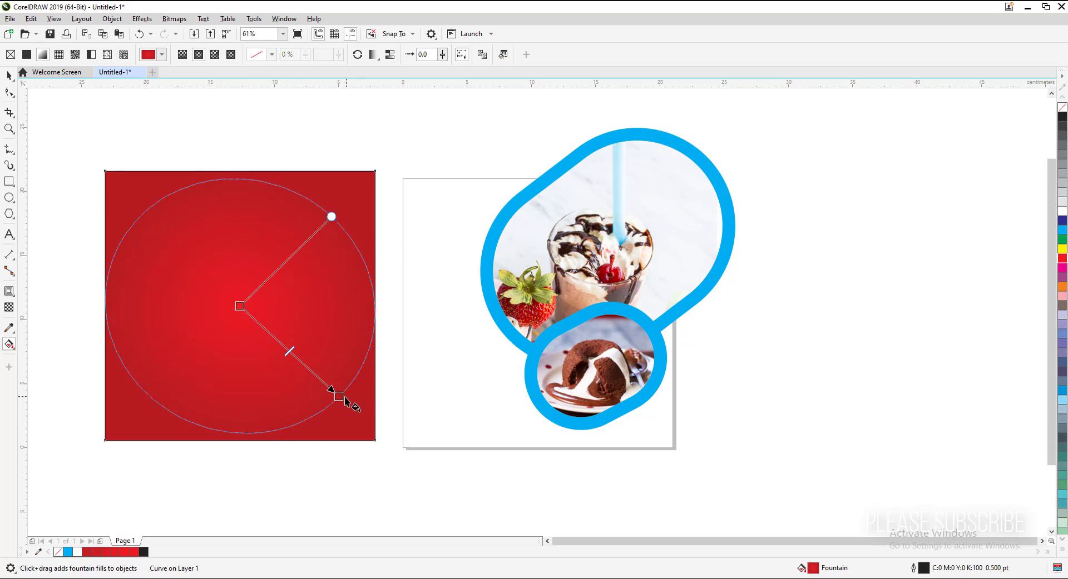
{"action": "left_click_drag", "start_coordinate": [344, 398], "coordinate": [325, 389]}
{"action": "left_click_drag", "start_coordinate": [320, 234], "coordinate": [328, 229]}
Step: Center the red gradient square on the page and send it behind the framed photos
{"action": "key", "text": "space"}
{"action": "left_click", "coordinate": [170, 211]}
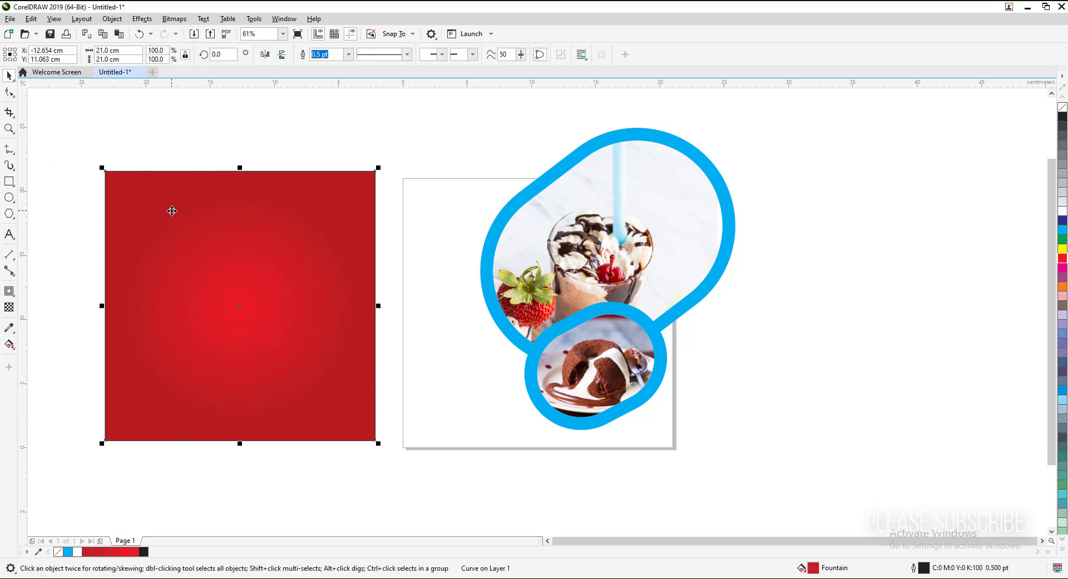
{"action": "key", "text": "p"}
{"action": "key", "text": "shift+Page_Down"}
Step: Delete the leftover red square beside the page
{"action": "left_click", "coordinate": [165, 209]}
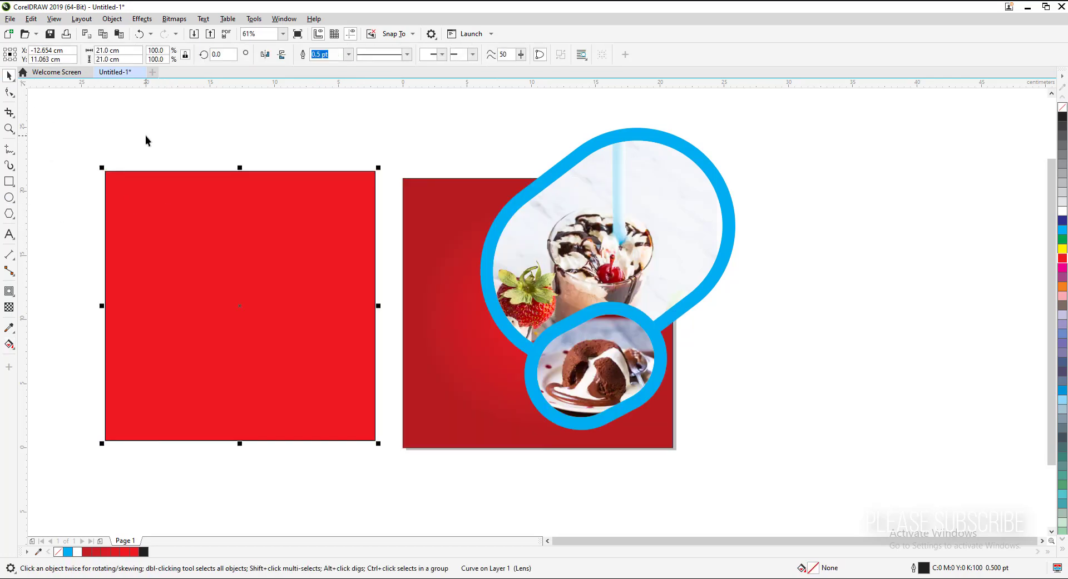
{"action": "left_click", "coordinate": [145, 137]}
{"action": "left_click", "coordinate": [249, 295]}
{"action": "key", "text": "Delete"}
{"action": "key", "text": "Delete"}
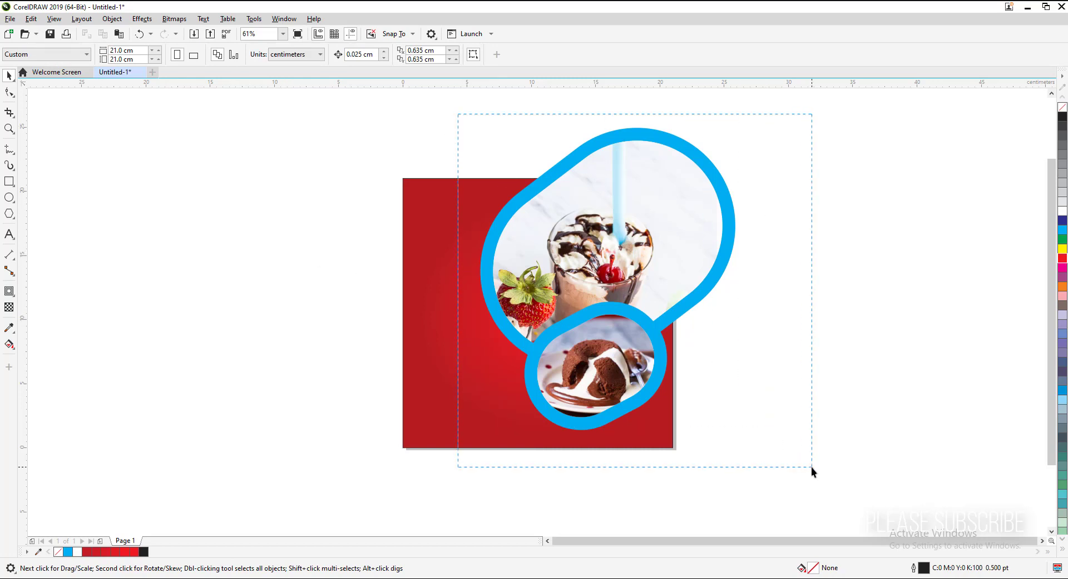
Step: Change the cyan borders of both photo frames to white
{"action": "left_click_drag", "start_coordinate": [811, 467], "coordinate": [810, 467]}
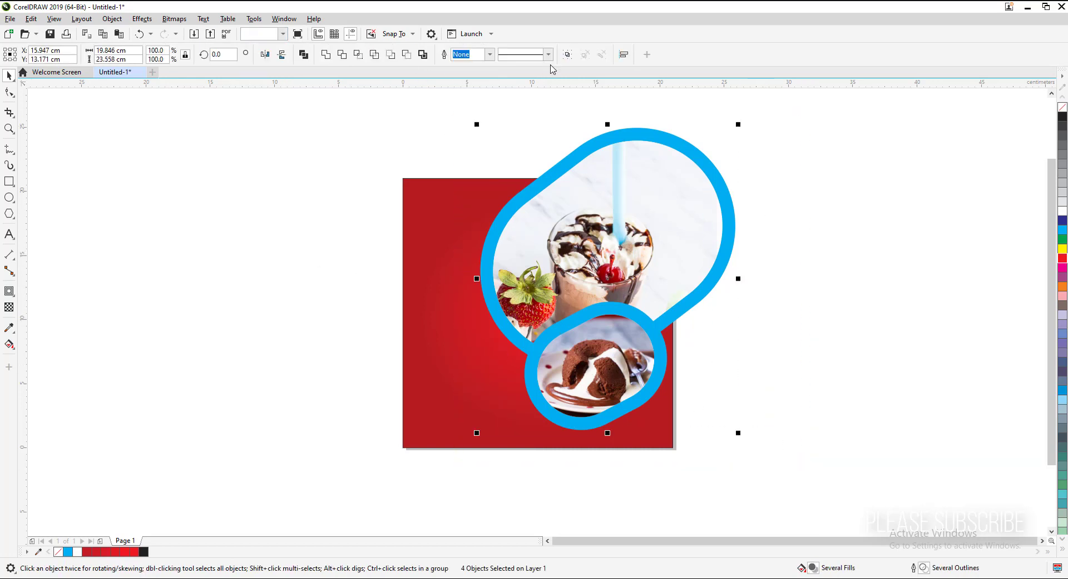
{"action": "key", "text": "ctrl+g"}
{"action": "left_click", "coordinate": [598, 136]}
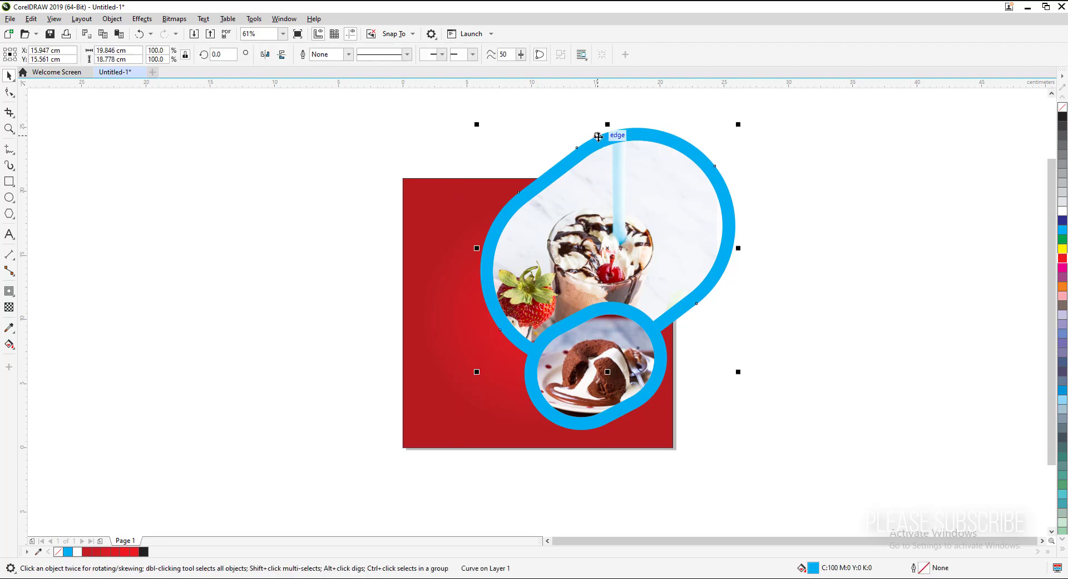
{"action": "right_click", "coordinate": [1062, 211]}
{"action": "left_click", "coordinate": [650, 338]}
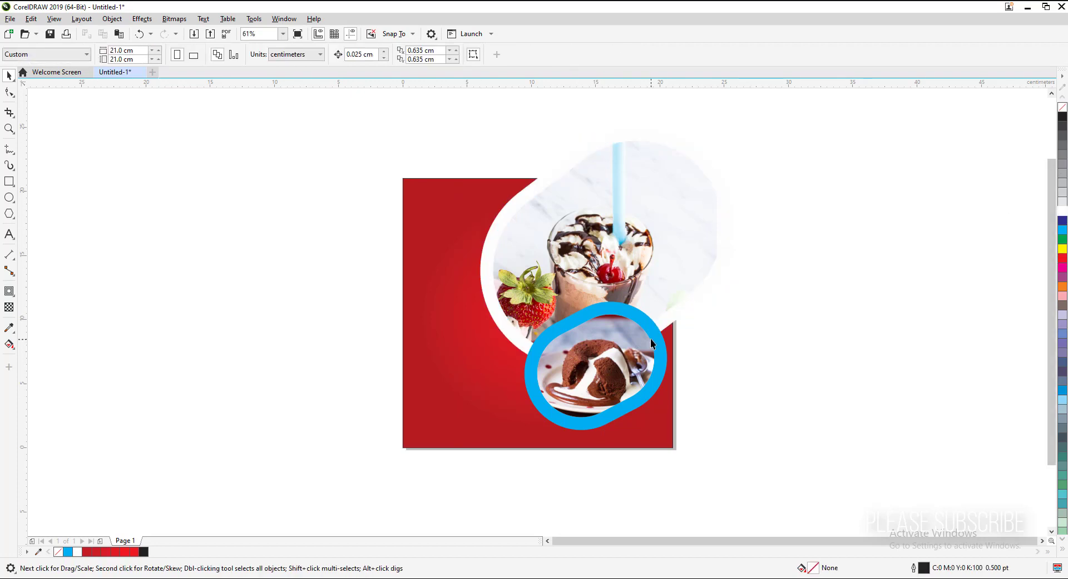
{"action": "right_click", "coordinate": [1059, 214]}
Step: Group the molten cake photo with its white border and add a drop shadow cast toward the lower left
{"action": "left_click_drag", "start_coordinate": [734, 476], "coordinate": [509, 289]}
{"action": "left_click", "coordinate": [568, 55]}
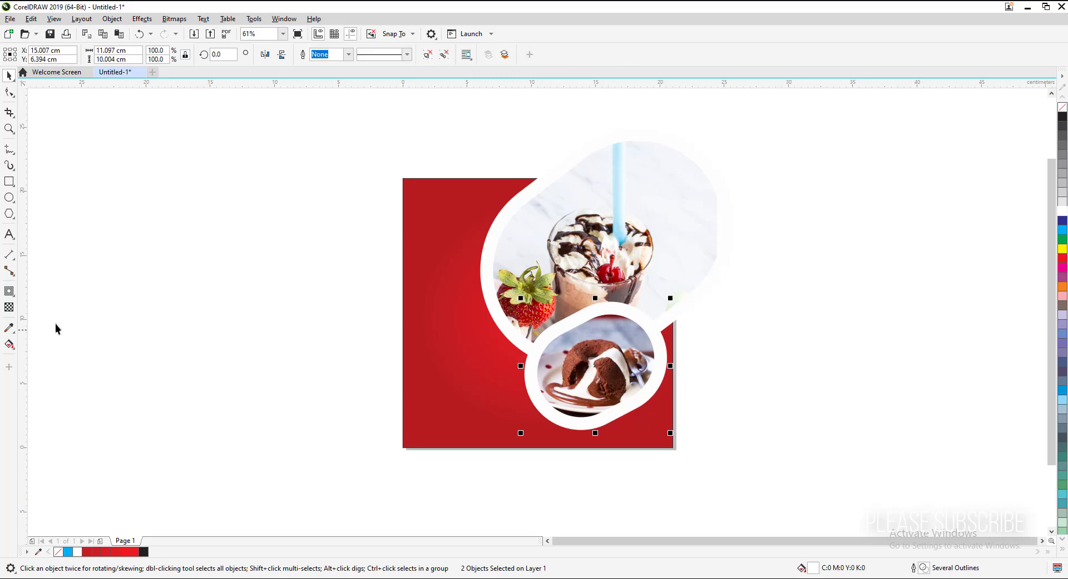
{"action": "left_click", "coordinate": [12, 299]}
{"action": "left_click", "coordinate": [45, 290]}
{"action": "left_click_drag", "start_coordinate": [595, 366], "coordinate": [522, 400]}
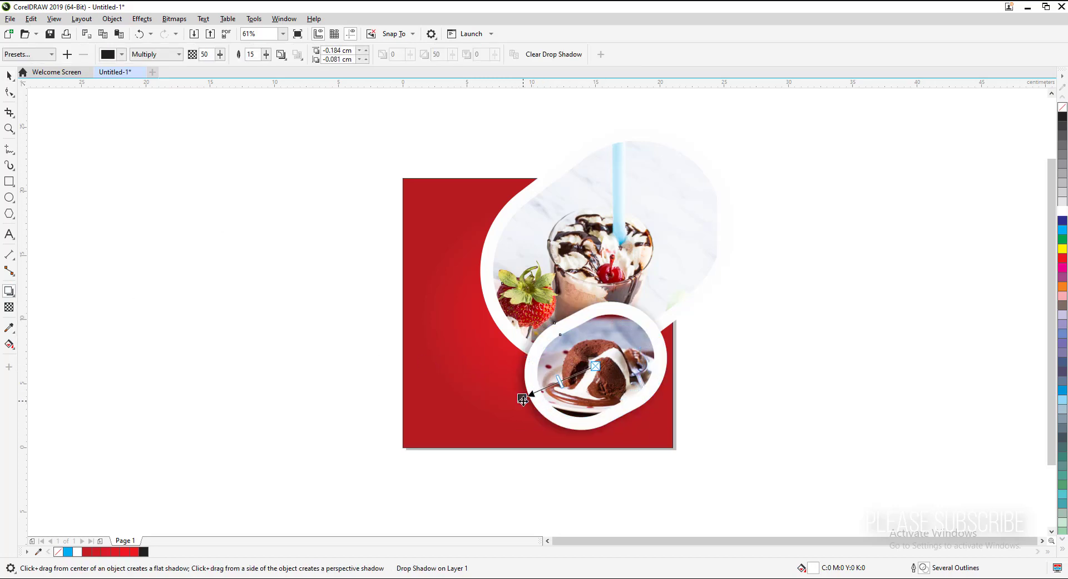
Step: Group the milkshake photo with its white border and add a drop shadow cast toward the lower left
{"action": "left_click", "coordinate": [9, 76]}
{"action": "left_click", "coordinate": [604, 206]}
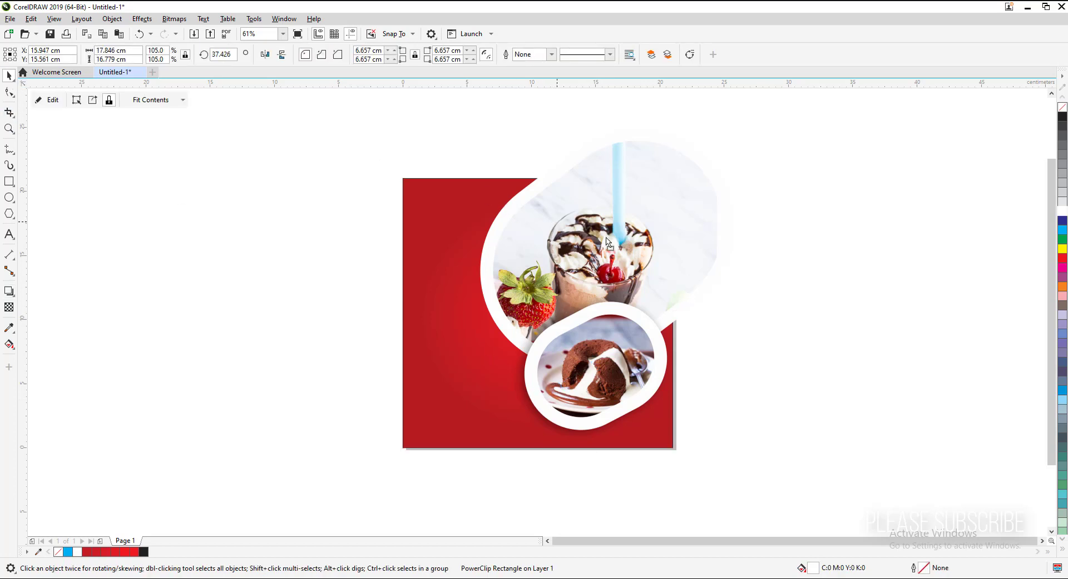
{"action": "left_click", "coordinate": [564, 167], "text": "shift"}
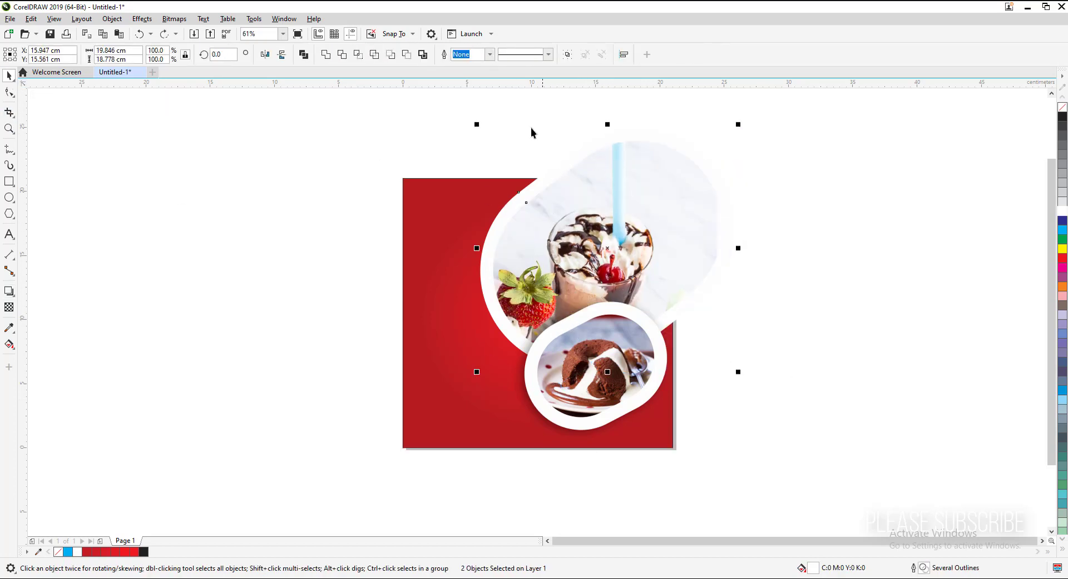
{"action": "left_click", "coordinate": [566, 55]}
{"action": "left_click", "coordinate": [9, 291]}
{"action": "left_click_drag", "start_coordinate": [607, 248], "coordinate": [476, 348]}
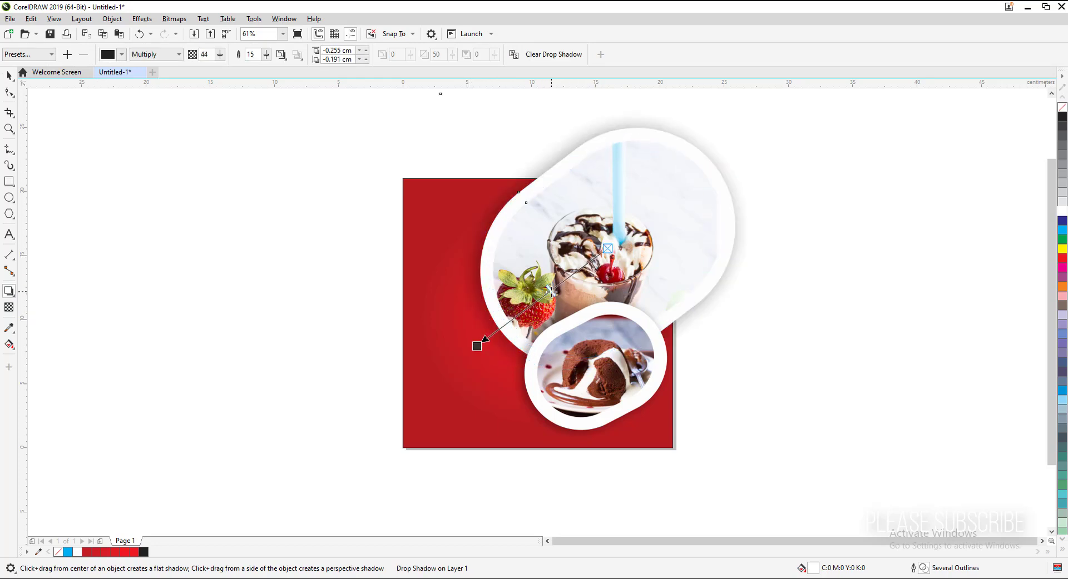
{"action": "left_click", "coordinate": [8, 76]}
Step: Group the two framed photos together with their drop shadows
{"action": "scroll", "coordinate": [528, 204], "scroll_direction": "down", "scroll_amount": 2}
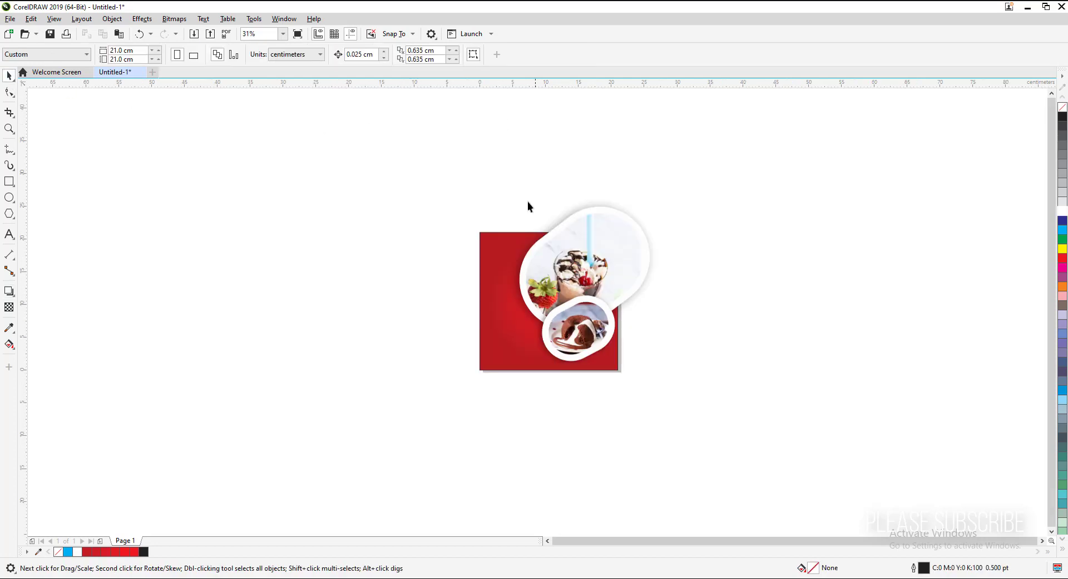
{"action": "left_click_drag", "start_coordinate": [750, 419], "coordinate": [749, 419]}
{"action": "left_click_drag", "start_coordinate": [744, 433], "coordinate": [509, 169]}
{"action": "left_click", "coordinate": [570, 56]}
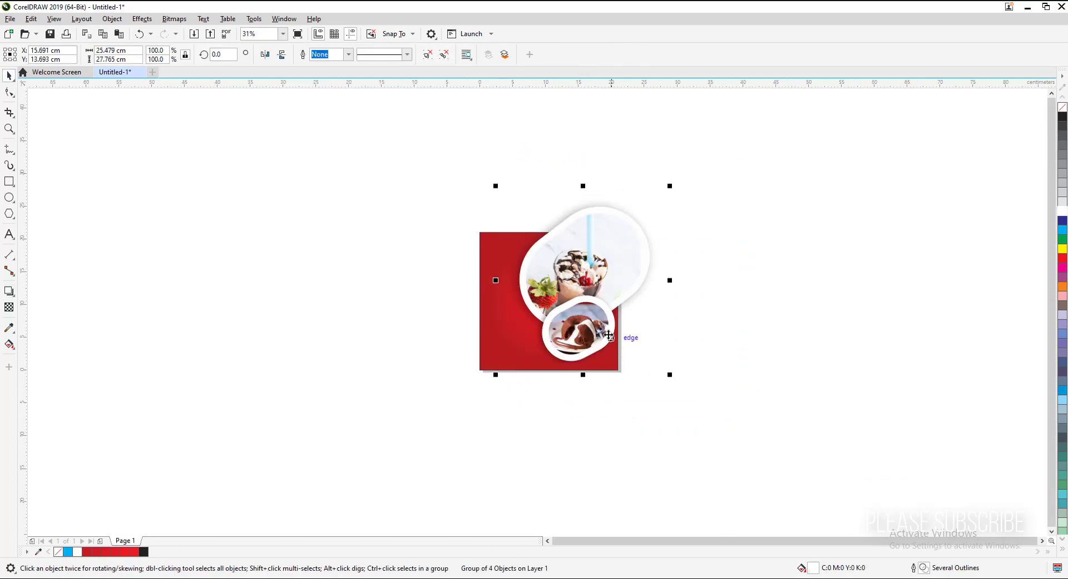
Step: PowerClip the grouped photos inside the red gradient square
{"action": "right_click", "coordinate": [601, 257]}
{"action": "left_click", "coordinate": [629, 384]}
{"action": "left_click", "coordinate": [478, 252]}
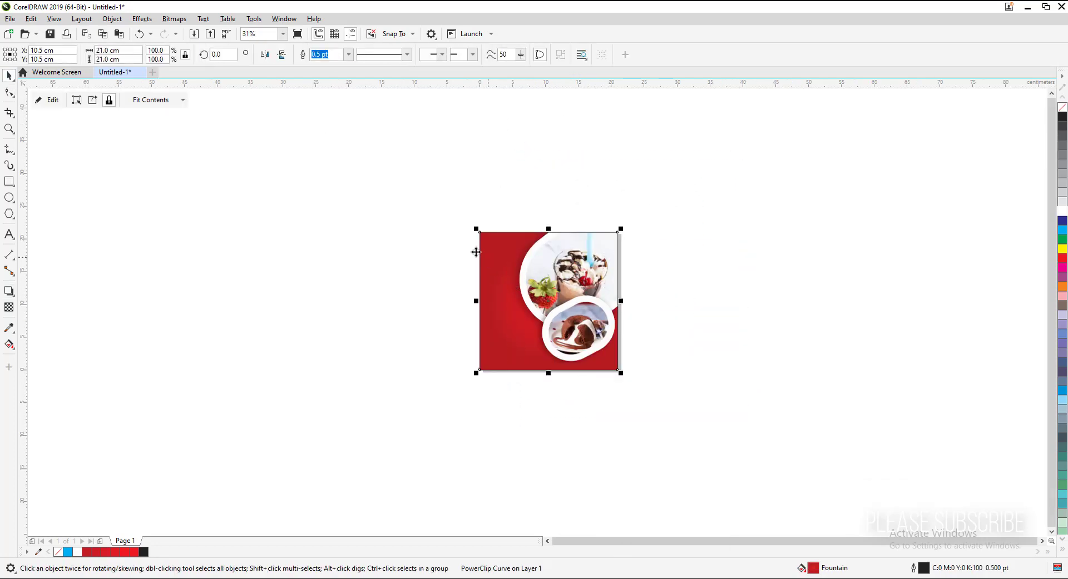
{"action": "left_click", "coordinate": [186, 191]}
{"action": "key", "text": "shift+F4"}
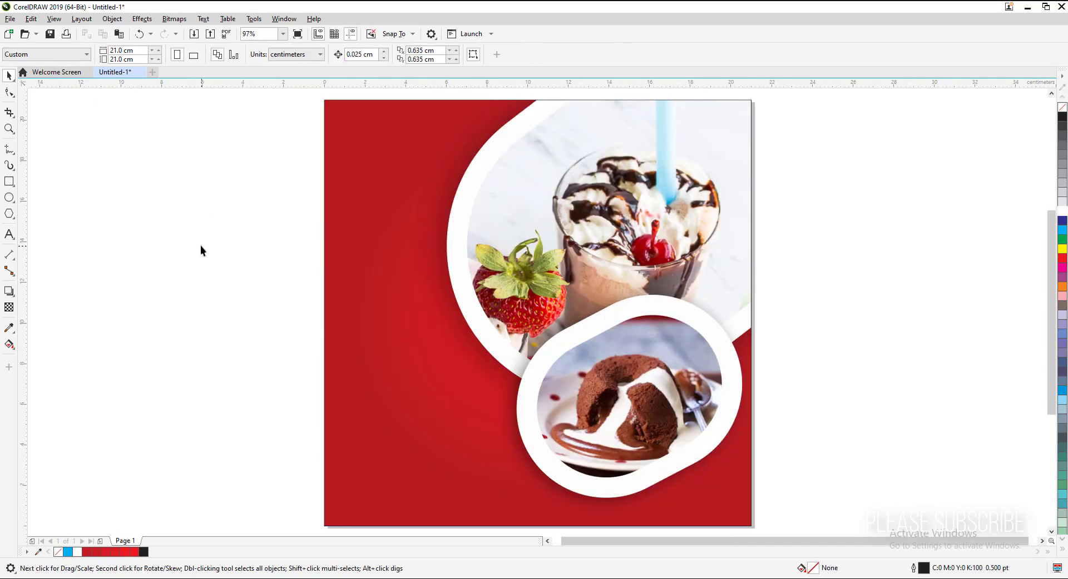
Step: Draw a circle about 14.5 cm in diameter overlapping the page's upper left corner
{"action": "left_click", "coordinate": [14, 195]}
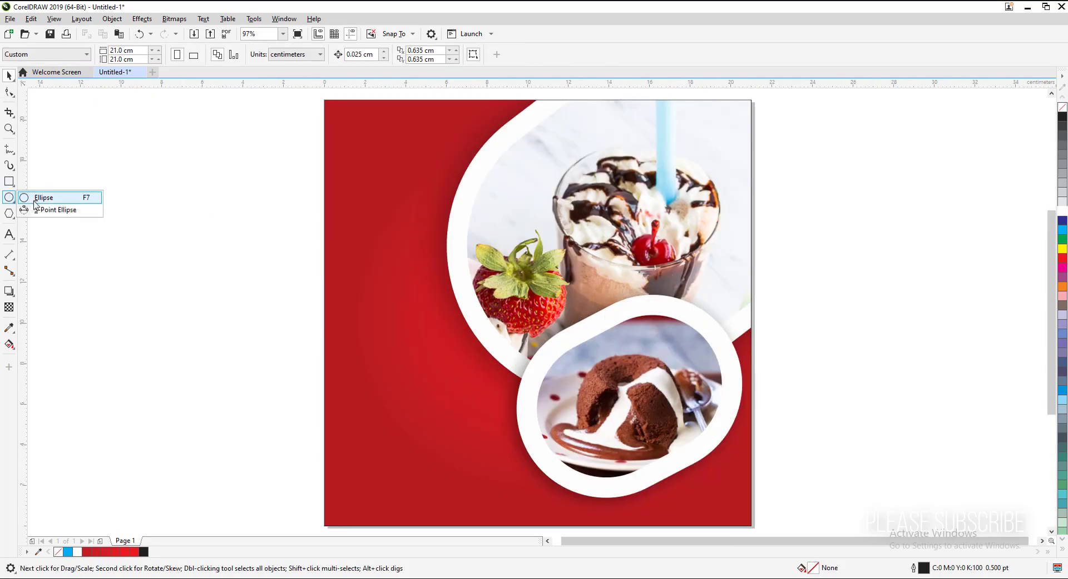
{"action": "left_click", "coordinate": [40, 197]}
{"action": "key", "text": "F3"}
{"action": "left_click_drag", "start_coordinate": [233, 142], "coordinate": [383, 295]}
{"action": "key", "text": "space"}
{"action": "left_click_drag", "start_coordinate": [319, 184], "coordinate": [340, 147]}
{"action": "scroll", "coordinate": [362, 187], "scroll_direction": "up", "scroll_amount": 2}
Step: Smart Fill the part of the circle that overlaps the page, and delete the original circle
{"action": "left_click", "coordinate": [11, 347]}
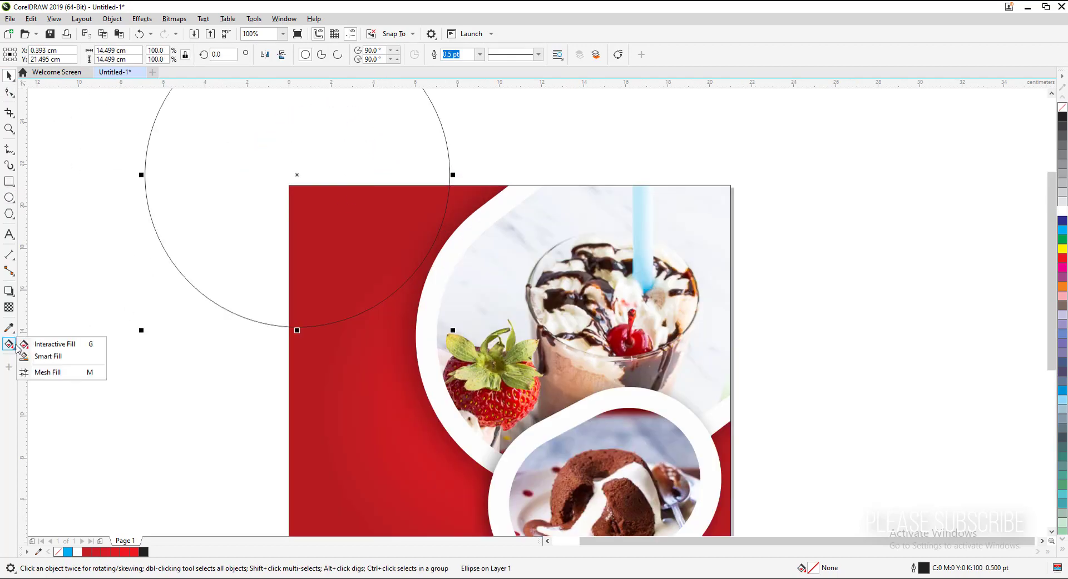
{"action": "left_click", "coordinate": [39, 354]}
{"action": "left_click", "coordinate": [332, 239]}
{"action": "left_click", "coordinate": [9, 76]}
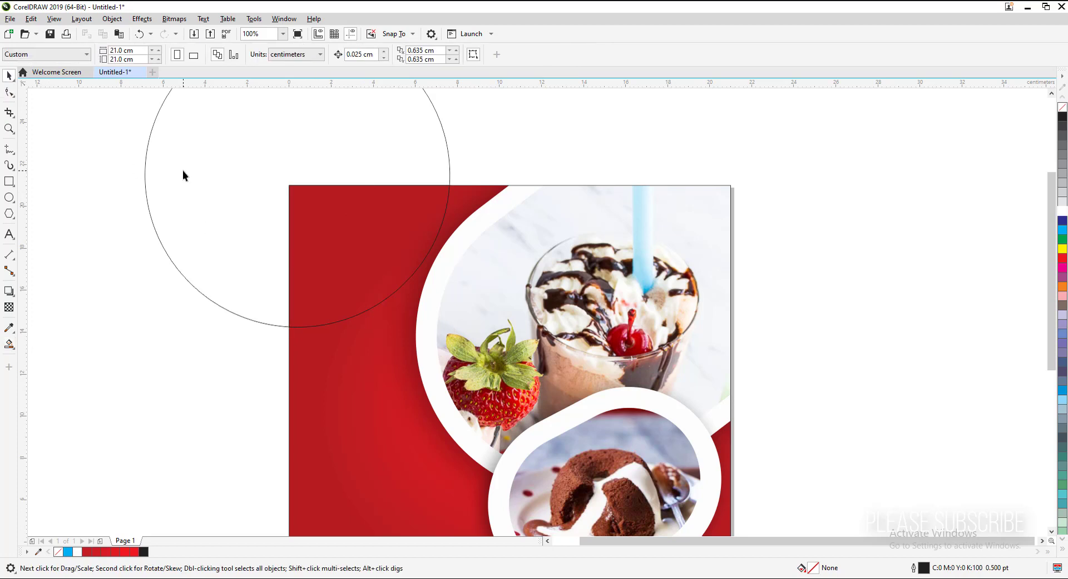
{"action": "left_click", "coordinate": [182, 170]}
{"action": "key", "text": "Delete"}
Step: Make a copy of the corner shape scaled to about 93.5% toward the page corner and fill it red
{"action": "left_click", "coordinate": [414, 286]}
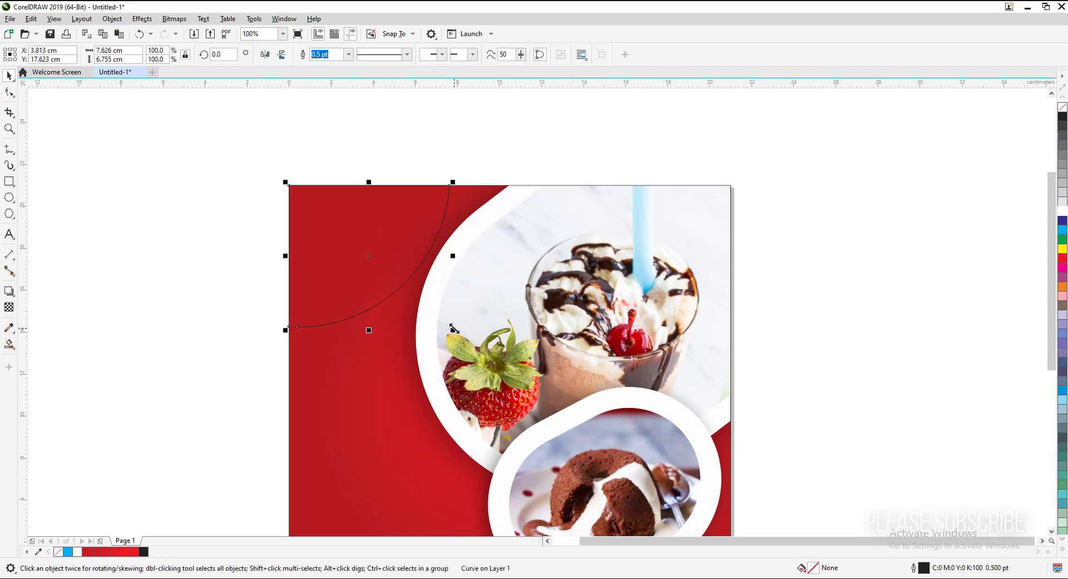
{"action": "left_click_drag", "start_coordinate": [453, 329], "coordinate": [442, 320]}
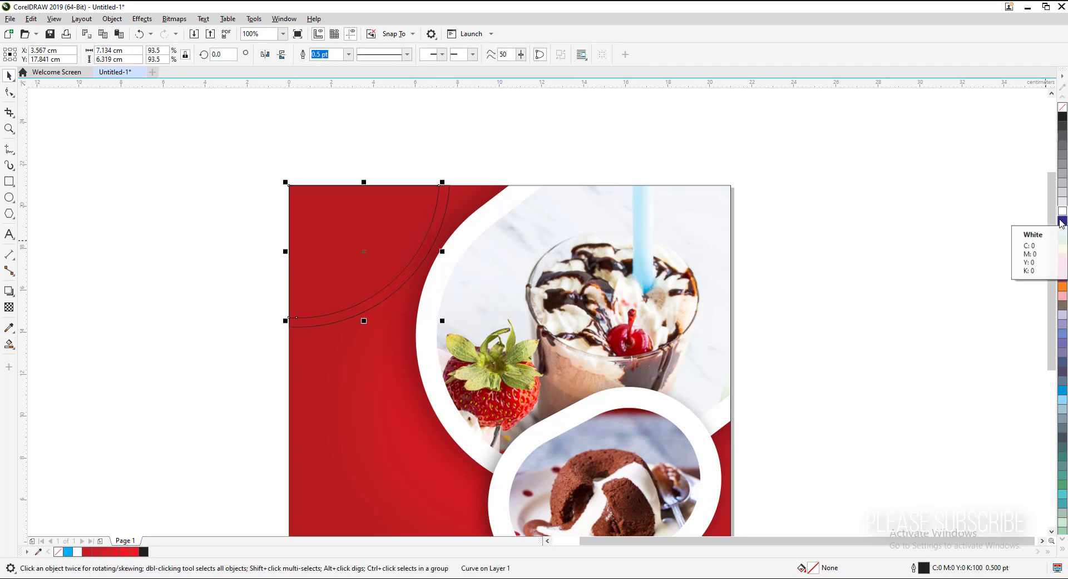
{"action": "left_click", "coordinate": [1062, 258]}
Step: Fill the larger corner shape white and remove the outlines from both corner shapes
{"action": "left_click", "coordinate": [461, 193]}
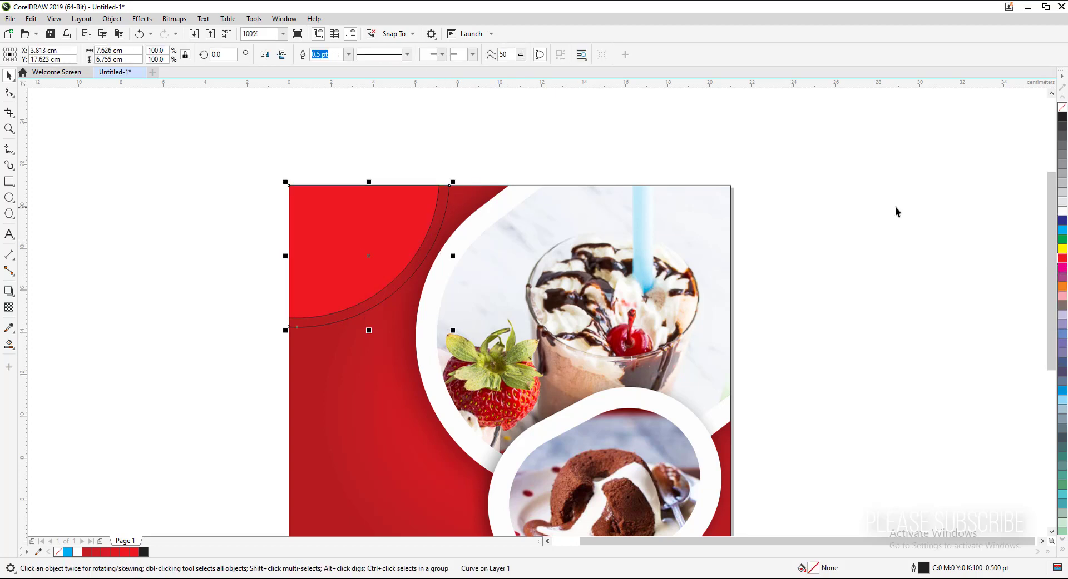
{"action": "left_click", "coordinate": [1062, 213]}
{"action": "left_click_drag", "start_coordinate": [221, 123], "coordinate": [464, 342]}
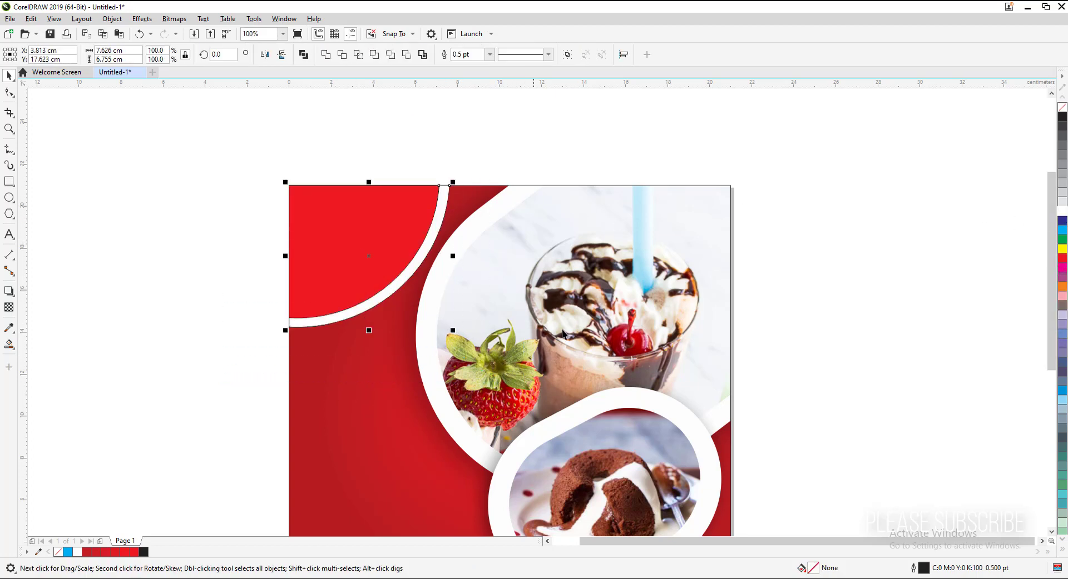
{"action": "right_click", "coordinate": [1062, 107]}
{"action": "left_click", "coordinate": [174, 261]}
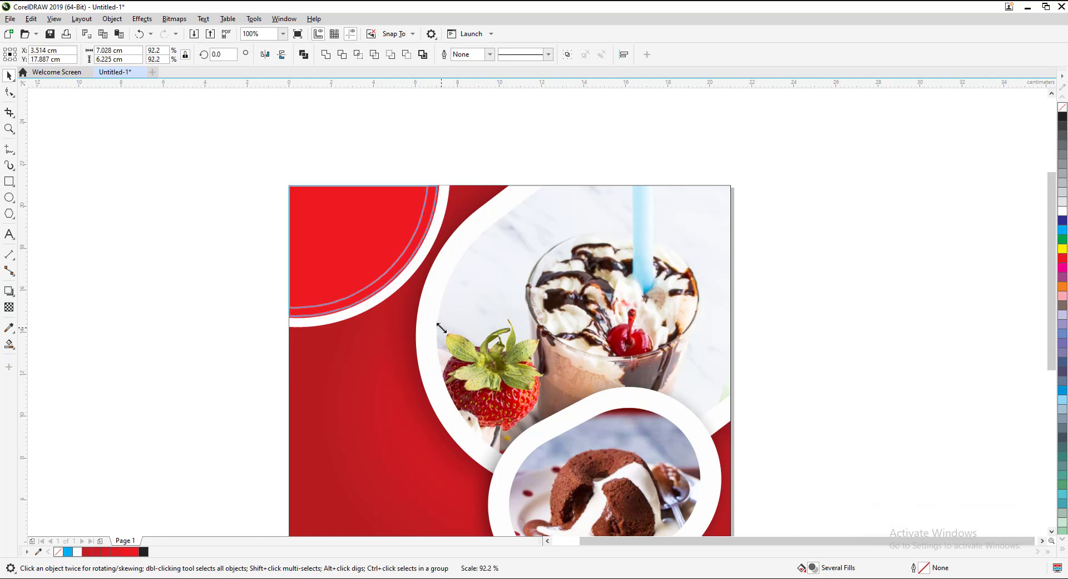
{"action": "key", "text": "shift+F4"}
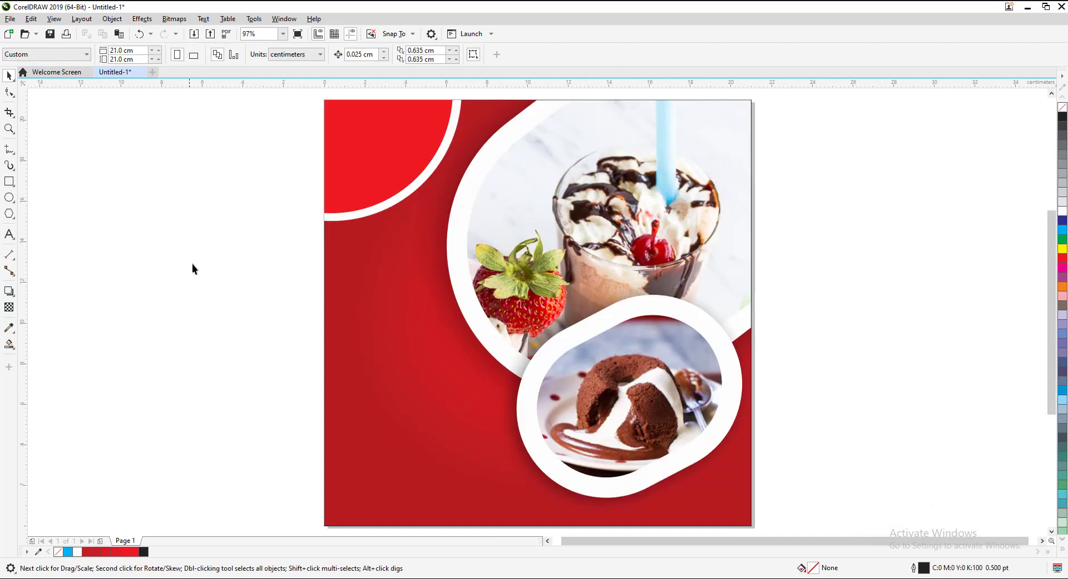
Step: Draw a bar about 7.1 by 1.04 cm across the page's left edge and fully round its corners to 0.52 cm
{"action": "left_click", "coordinate": [6, 188]}
{"action": "left_click_drag", "start_coordinate": [262, 321], "coordinate": [407, 341]}
{"action": "left_click", "coordinate": [9, 92]}
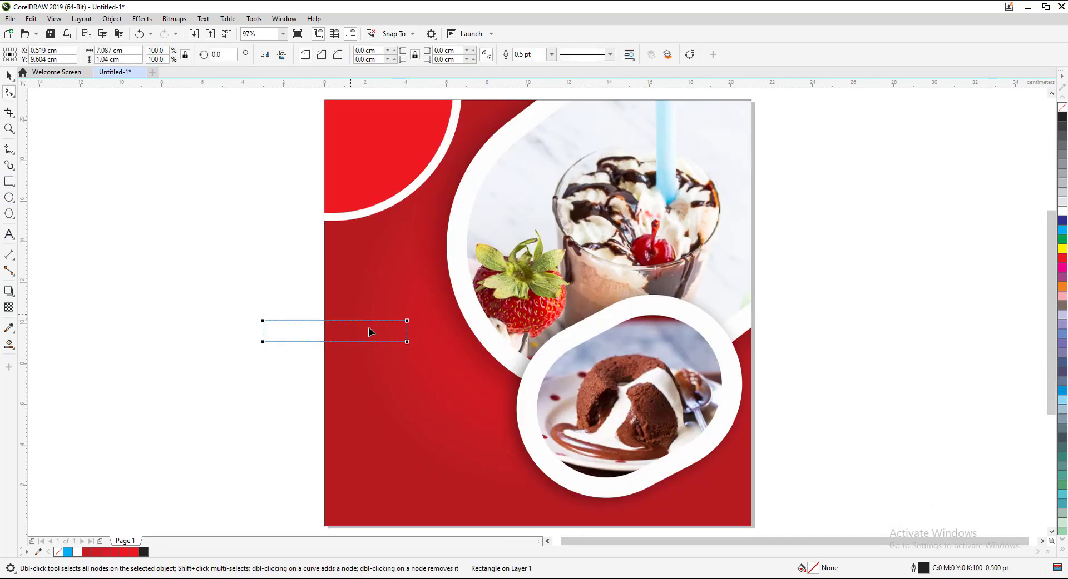
{"action": "left_click", "coordinate": [9, 75]}
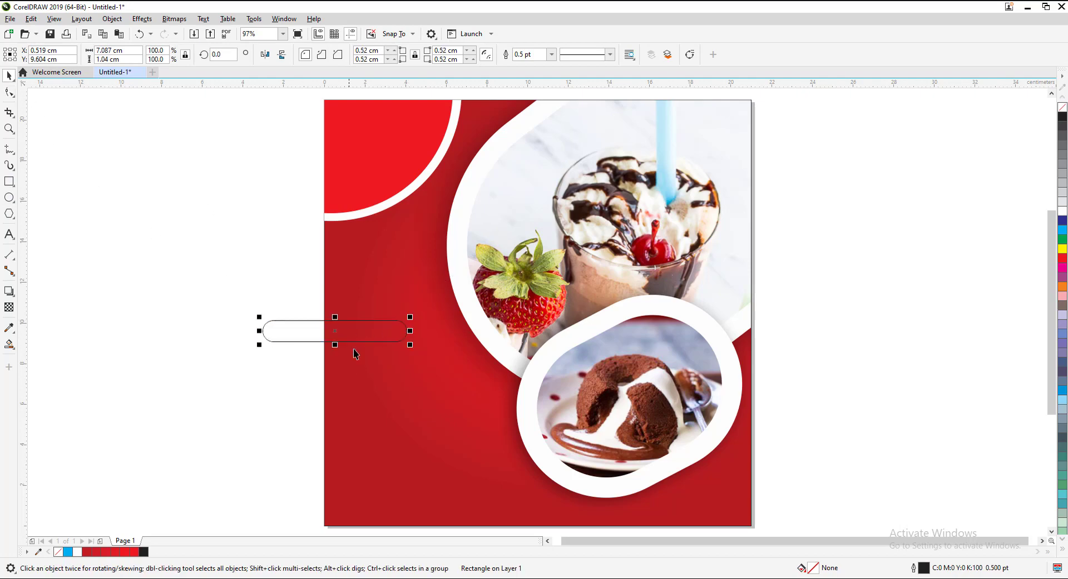
Step: Tilt the rounded bar upward to the right and place copies across the page's bottom and right edges
{"action": "left_click", "coordinate": [356, 341]}
{"action": "left_click_drag", "start_coordinate": [410, 344], "coordinate": [407, 305]}
{"action": "scroll", "coordinate": [373, 334], "scroll_direction": "down", "scroll_amount": 3}
{"action": "scroll", "coordinate": [379, 339], "scroll_direction": "up", "scroll_amount": 3}
{"action": "left_click_drag", "start_coordinate": [367, 274], "coordinate": [822, 377]}
Step: Smart Fill the on-page parts of the three slanted bars and the off-page part of the left bar
{"action": "left_click", "coordinate": [9, 344]}
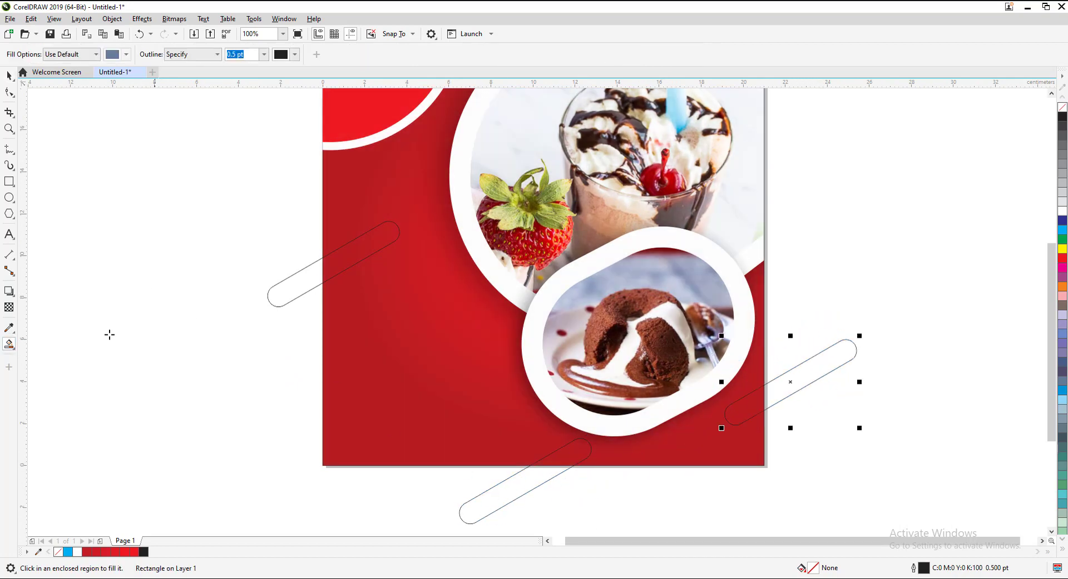
{"action": "left_click", "coordinate": [360, 244]}
{"action": "left_click", "coordinate": [582, 452]}
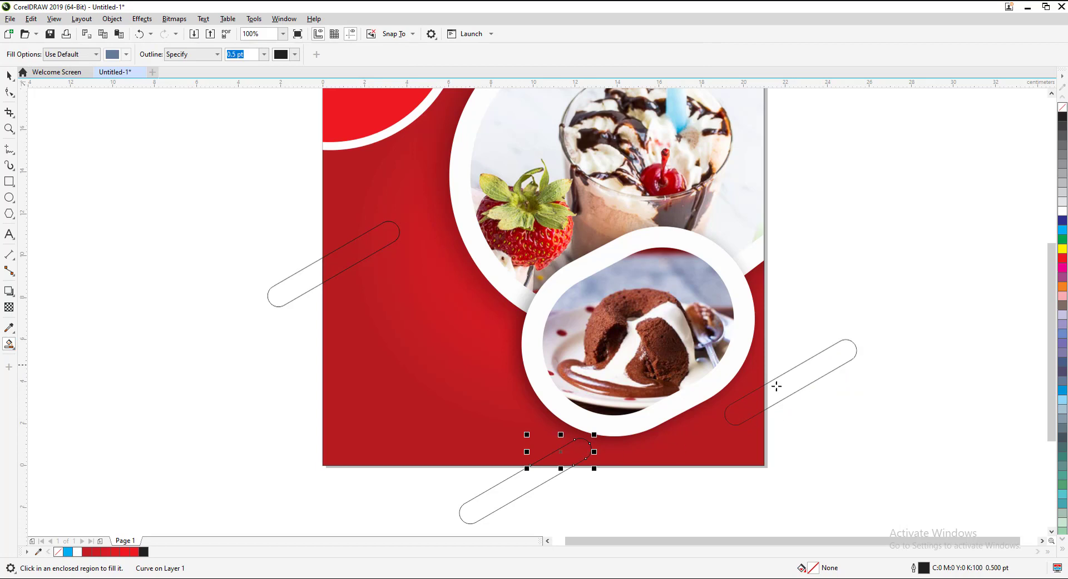
{"action": "left_click", "coordinate": [742, 414]}
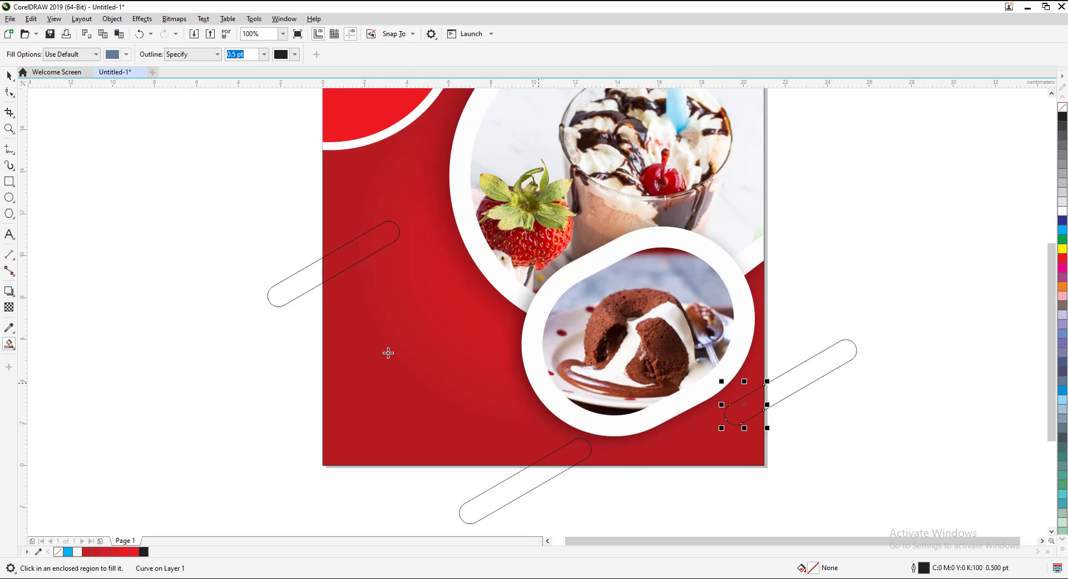
{"action": "left_click", "coordinate": [291, 291]}
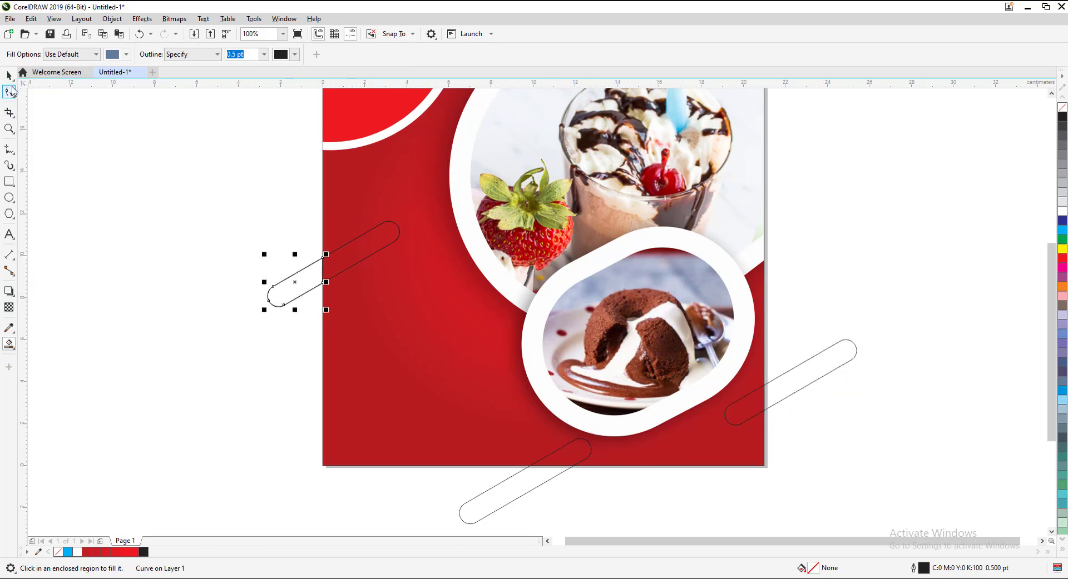
Step: Remove the full bar outlines and the off-page piece, keeping only the on-page parts of the three slanted bars
{"action": "left_click", "coordinate": [8, 78]}
{"action": "left_click_drag", "start_coordinate": [289, 286], "coordinate": [180, 345]}
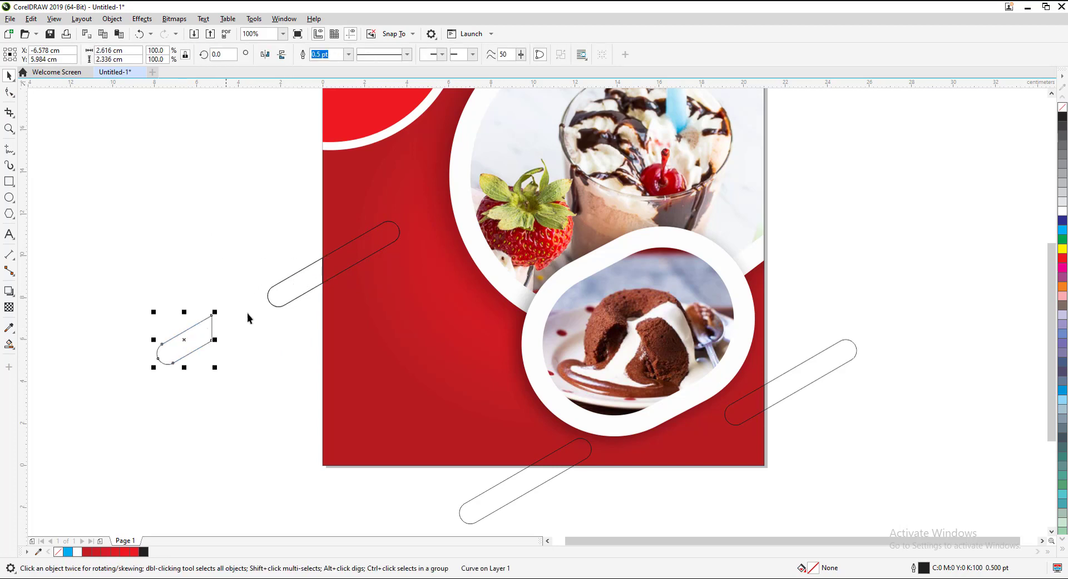
{"action": "left_click", "coordinate": [257, 307]}
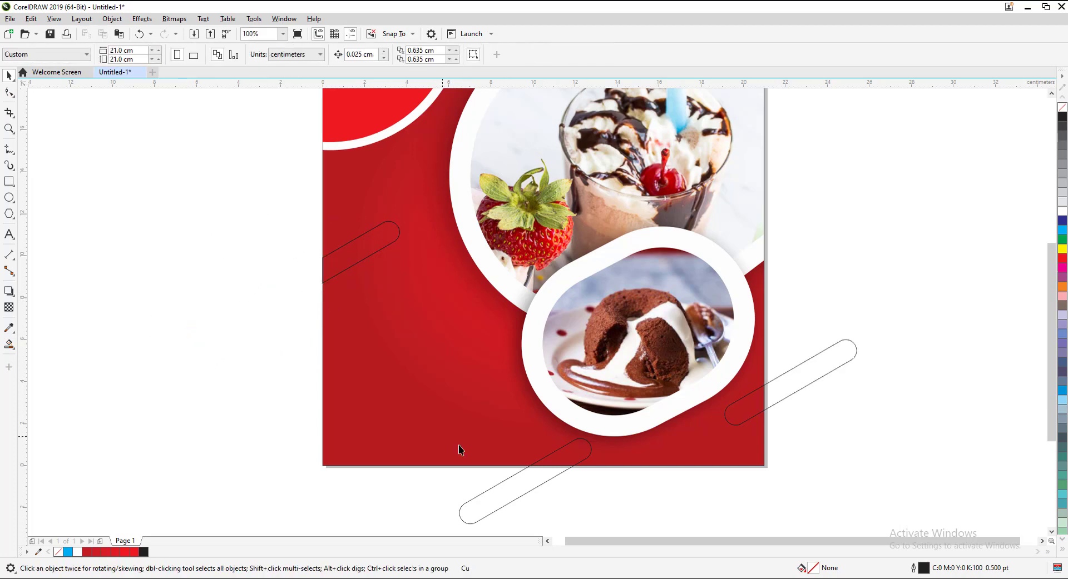
{"action": "left_click_drag", "start_coordinate": [607, 529], "coordinate": [363, 444]}
{"action": "left_click", "coordinate": [494, 493]}
{"action": "key", "text": "Delete"}
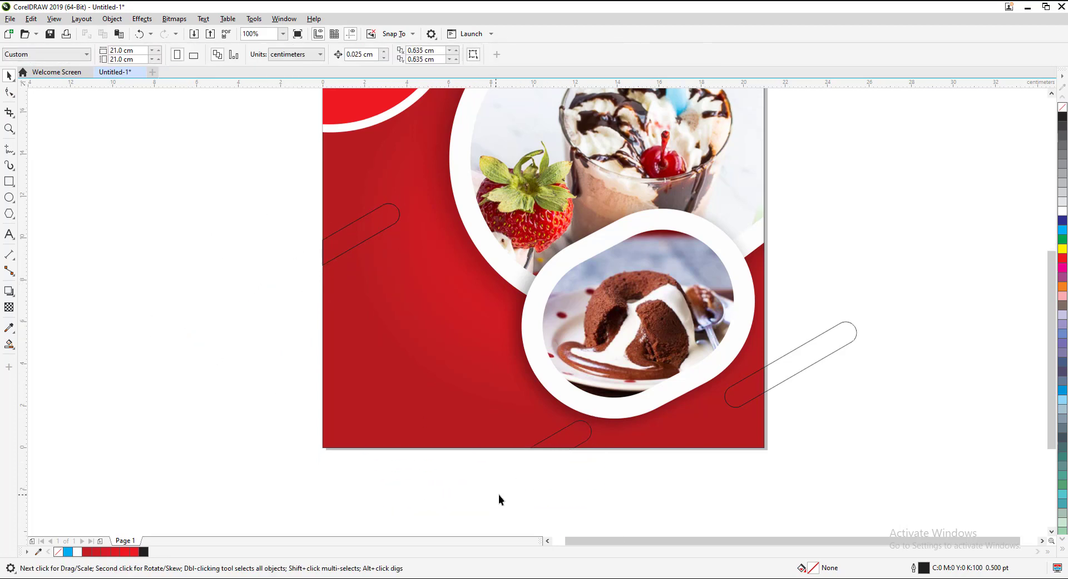
{"action": "left_click", "coordinate": [816, 365]}
{"action": "key", "text": "Delete"}
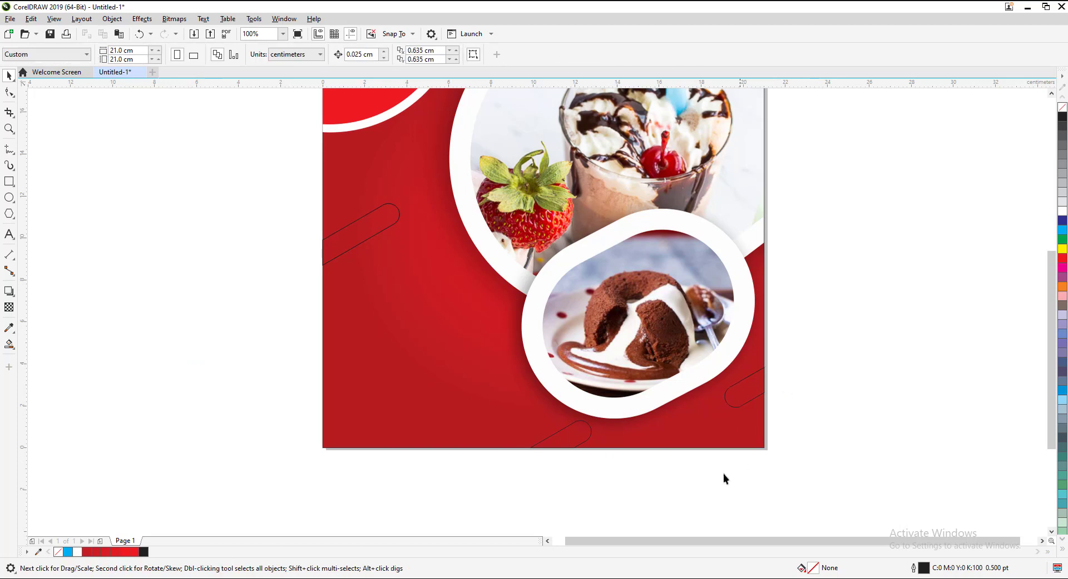
Step: Fill the three on-page bar pieces white and remove their outlines
{"action": "left_click", "coordinate": [391, 268]}
{"action": "left_click", "coordinate": [563, 440], "text": "shift"}
{"action": "left_click", "coordinate": [745, 390], "text": "shift"}
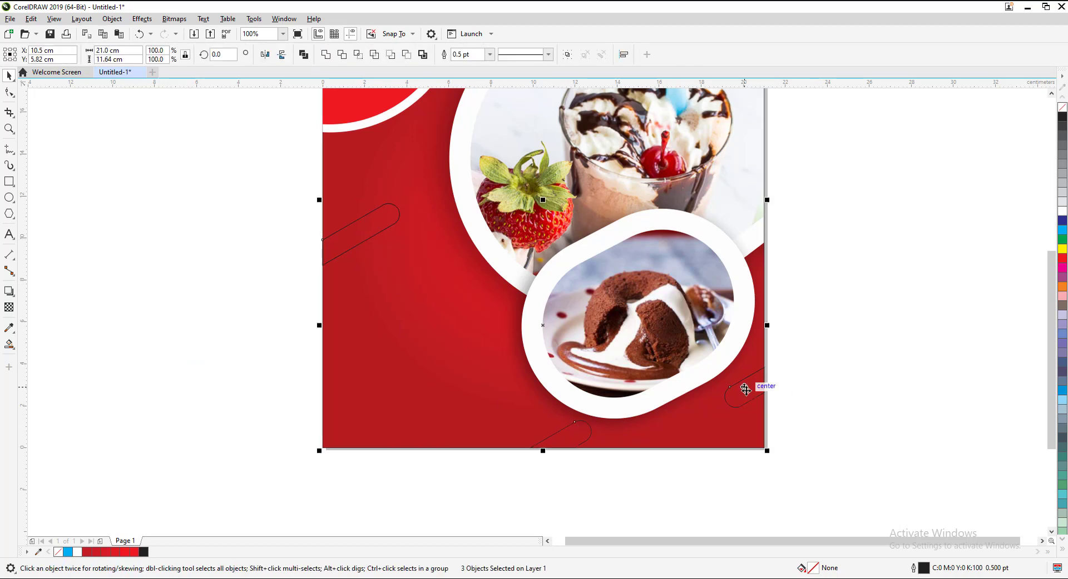
{"action": "left_click", "coordinate": [1062, 211]}
{"action": "right_click", "coordinate": [1061, 109]}
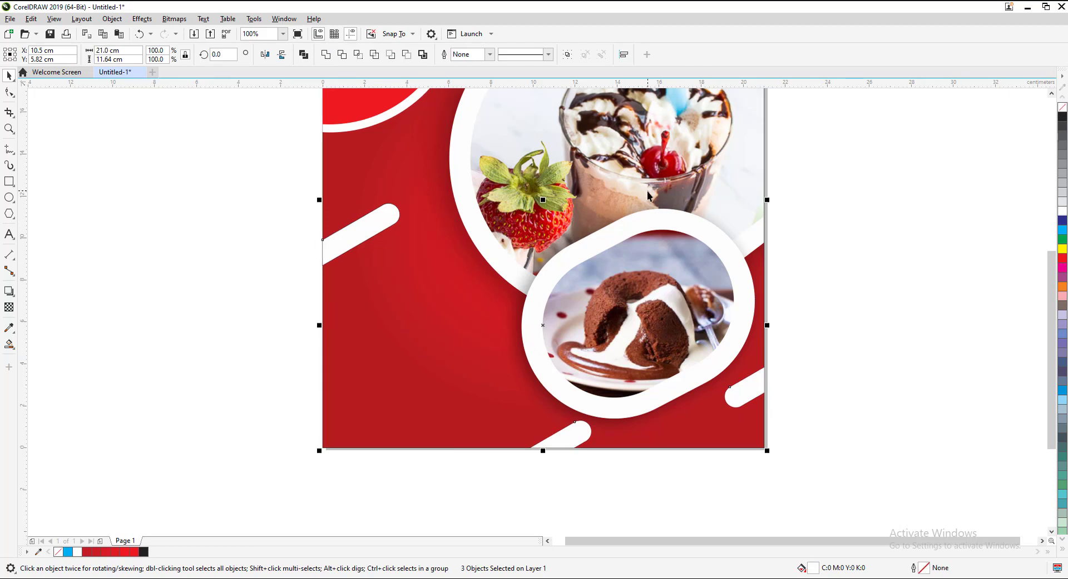
Step: Apply uniform transparency of 80 to the three white bar pieces
{"action": "left_click", "coordinate": [9, 307]}
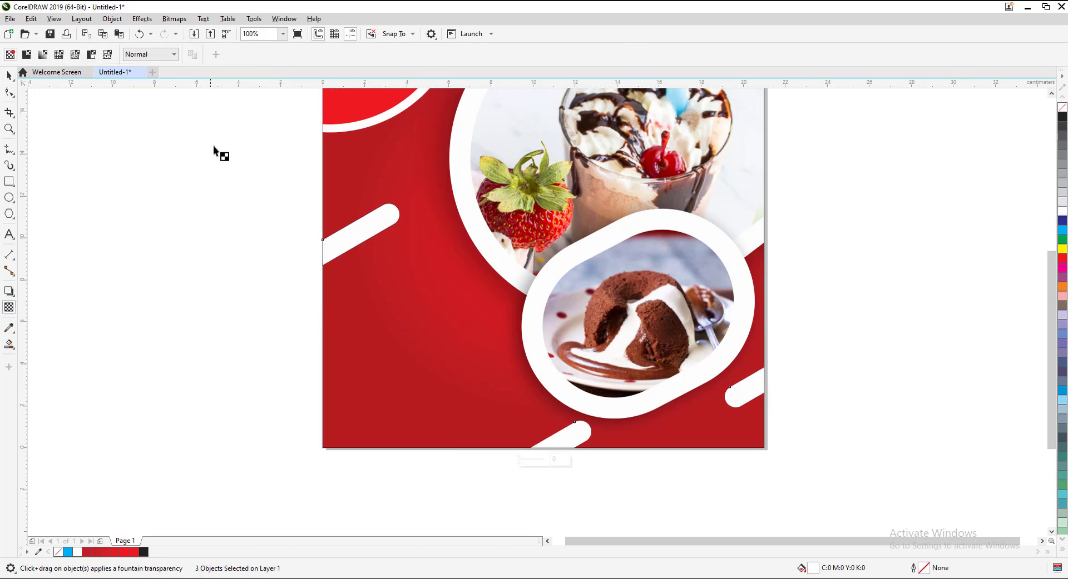
{"action": "left_click", "coordinate": [41, 56]}
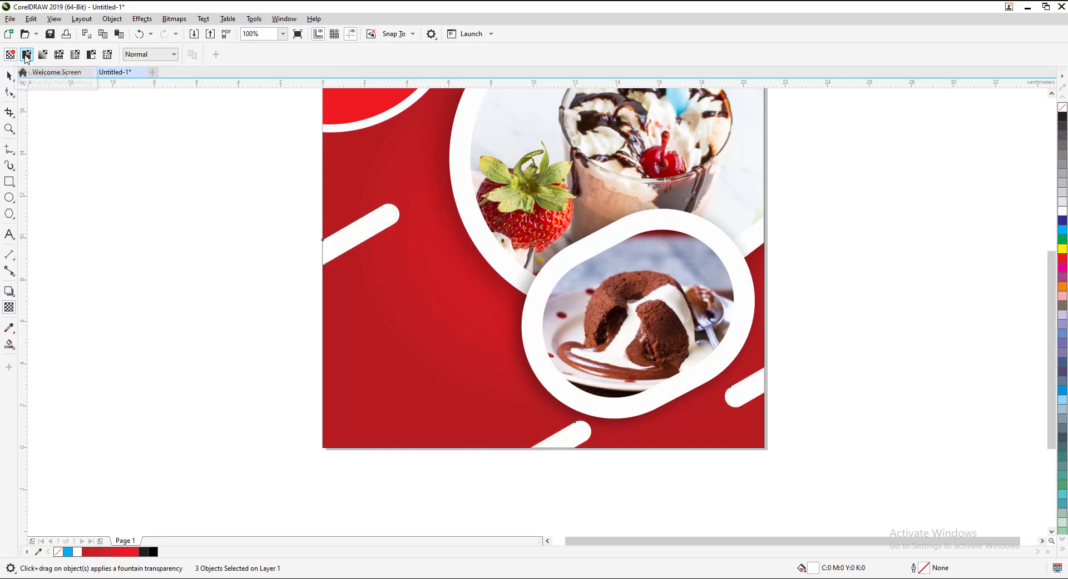
{"action": "left_click", "coordinate": [27, 55]}
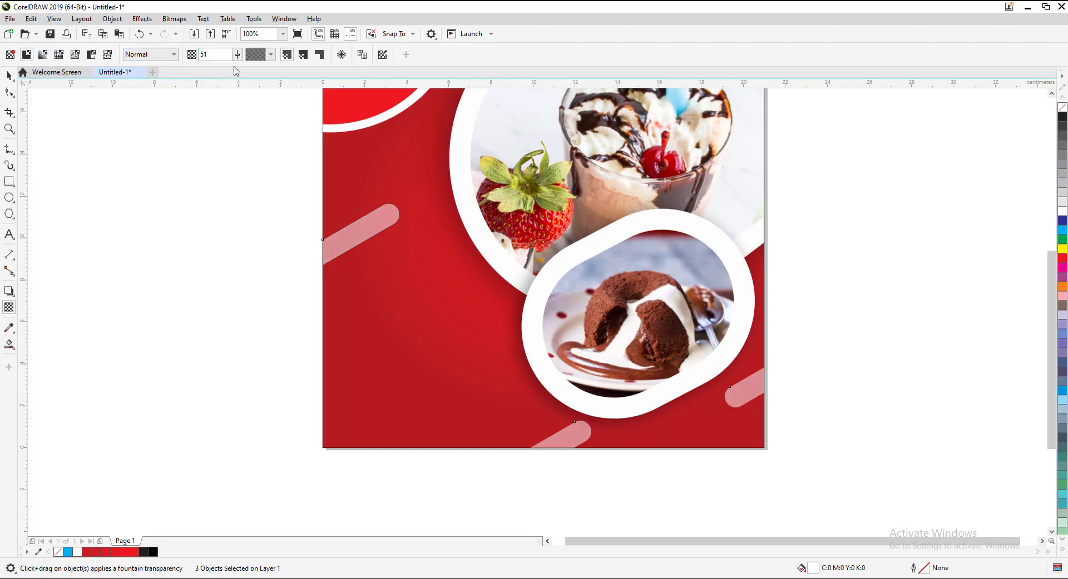
{"action": "left_click", "coordinate": [237, 55]}
{"action": "left_click_drag", "start_coordinate": [237, 55], "coordinate": [248, 65]}
{"action": "left_click", "coordinate": [242, 55]}
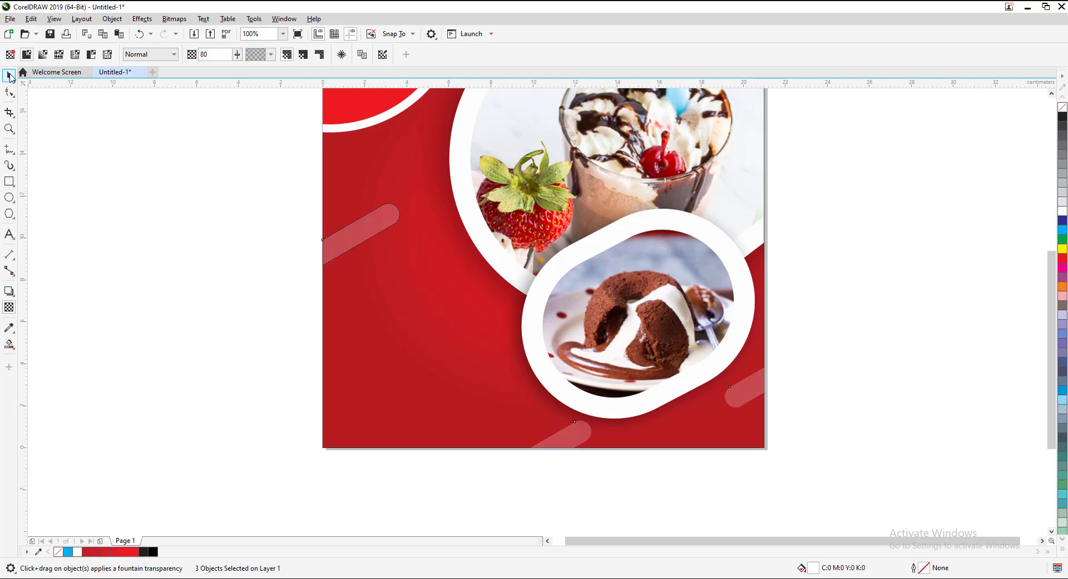
{"action": "left_click", "coordinate": [9, 77]}
{"action": "left_click", "coordinate": [246, 242]}
{"action": "left_click", "coordinate": [377, 229]}
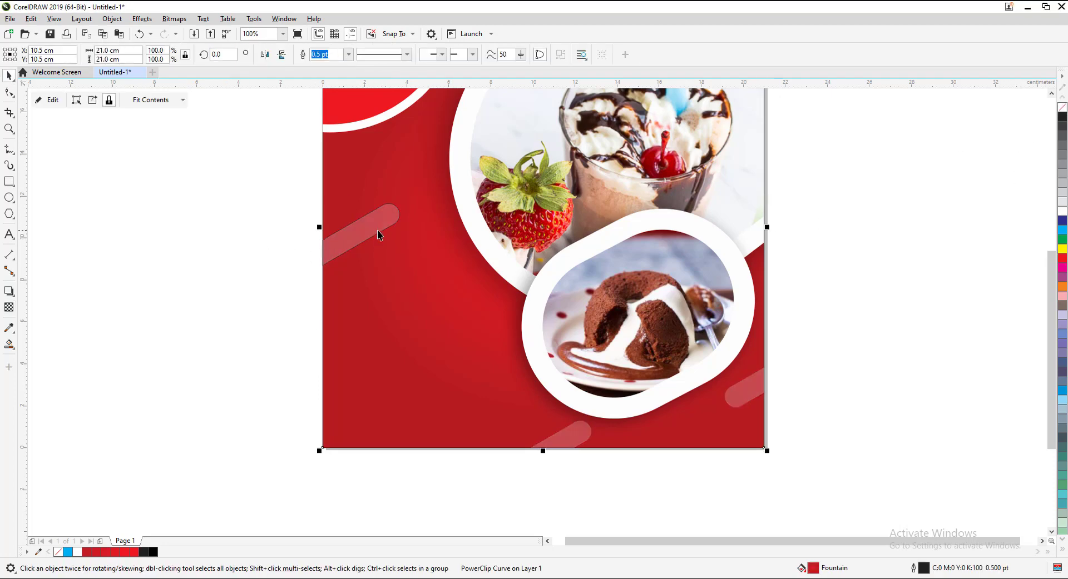
{"action": "left_click_drag", "start_coordinate": [376, 229], "coordinate": [297, 244]}
{"action": "key", "text": "ctrl+z"}
{"action": "left_click_drag", "start_coordinate": [248, 170], "coordinate": [323, 219]}
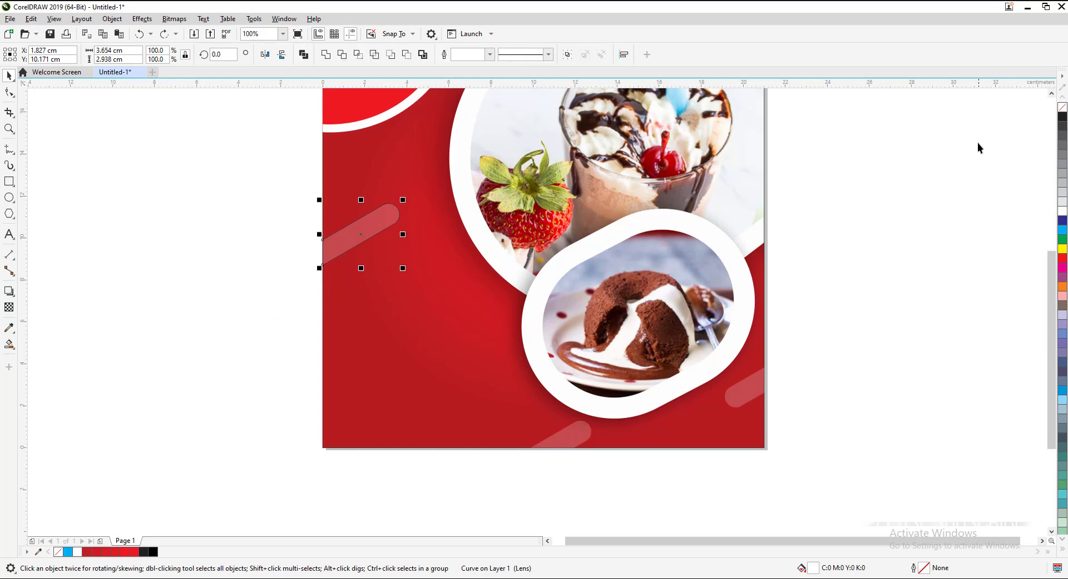
{"action": "left_click", "coordinate": [833, 313]}
{"action": "scroll", "coordinate": [794, 408], "scroll_direction": "down", "scroll_amount": 1}
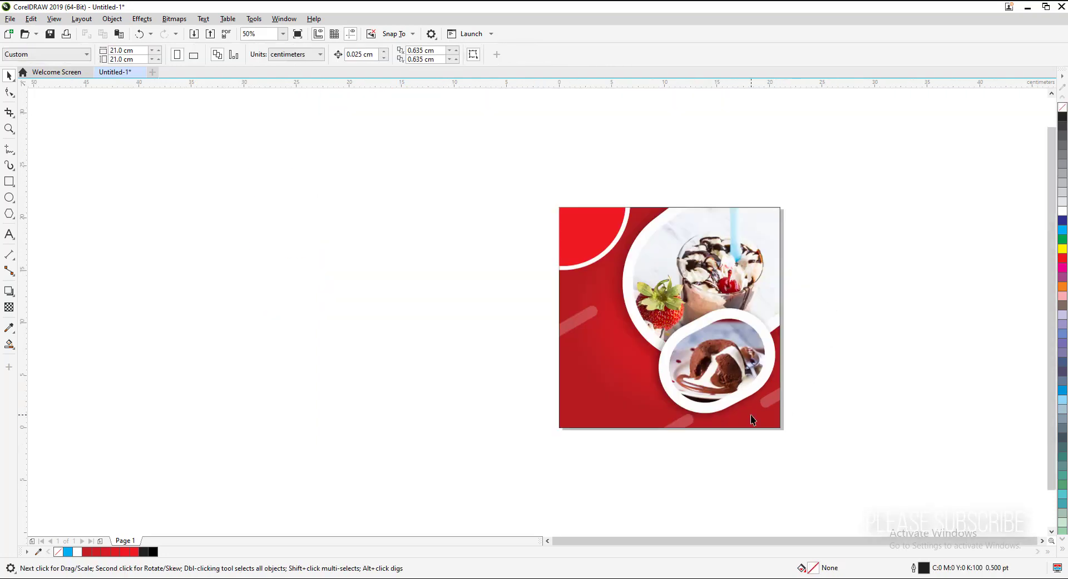
Step: Draw a bar about 6.65 by 1.34 cm near the page's lower-left corner and fully round its corners to 0.67 cm
{"action": "key", "text": "F4"}
{"action": "left_click", "coordinate": [9, 181]}
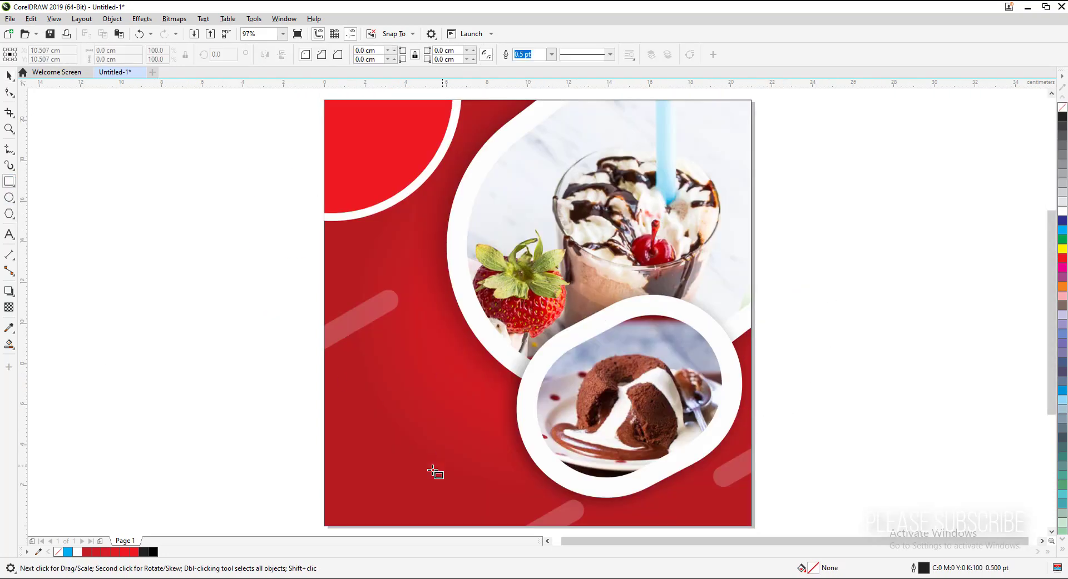
{"action": "mouse_move", "coordinate": [361, 477]}
{"action": "left_mouse_down"}
{"action": "mouse_move", "coordinate": [436, 503]}
{"action": "mouse_move", "coordinate": [503, 510]}
{"action": "left_mouse_up"}
{"action": "left_click", "coordinate": [9, 92]}
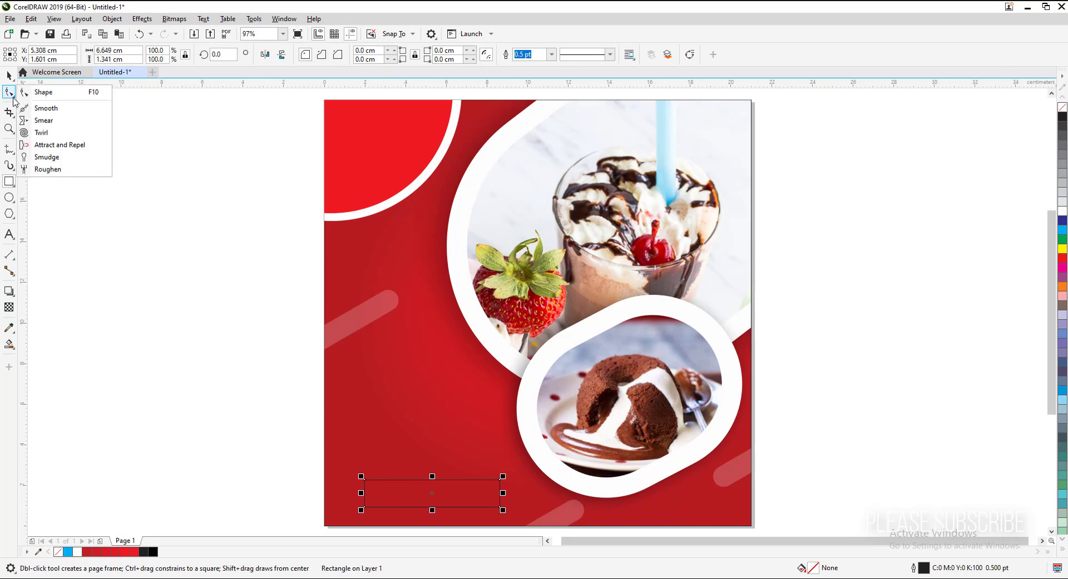
{"action": "left_click", "coordinate": [34, 88]}
{"action": "left_click_drag", "start_coordinate": [365, 481], "coordinate": [751, 316]}
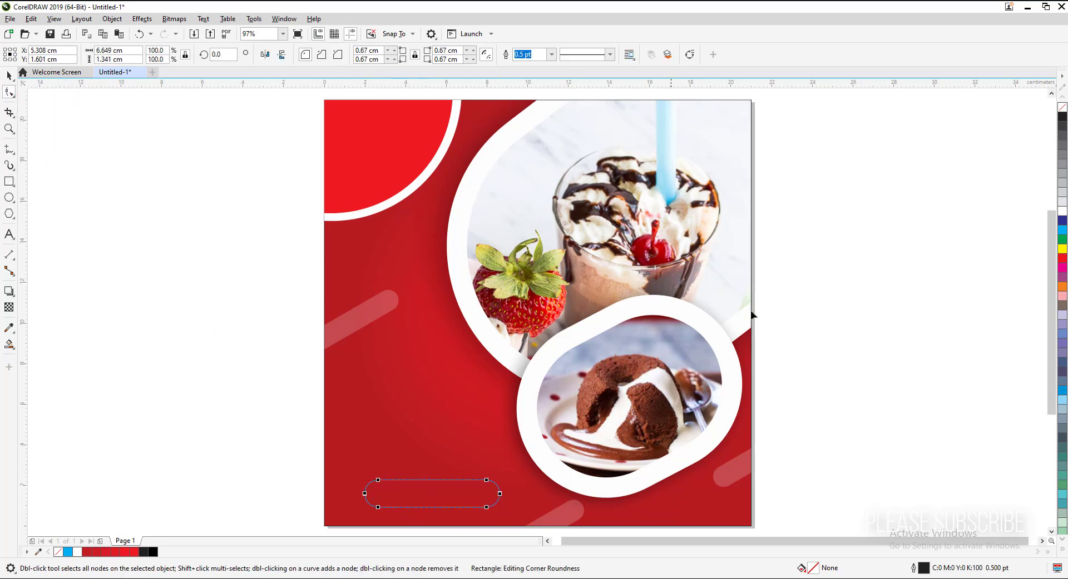
Step: Fill the rounded bar white without an outline and shift it slightly up and to the left
{"action": "left_click", "coordinate": [1062, 210]}
{"action": "right_click", "coordinate": [1062, 115]}
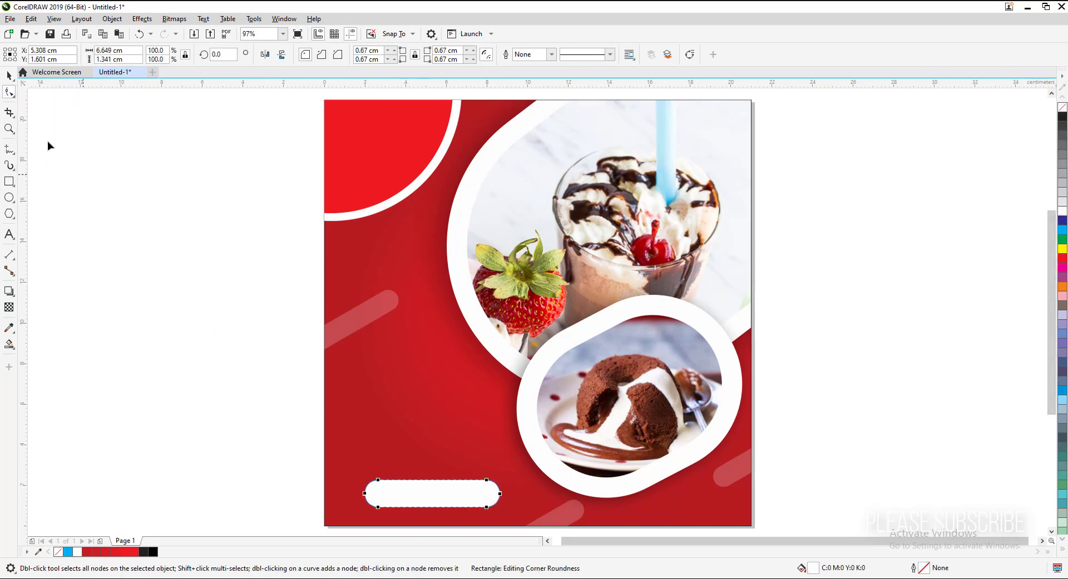
{"action": "left_click", "coordinate": [8, 80]}
{"action": "left_click", "coordinate": [989, 99]}
{"action": "left_click_drag", "start_coordinate": [448, 508], "coordinate": [443, 497]}
{"action": "left_click", "coordinate": [254, 459]}
Step: Add the artistic text "logo here" in 24 pt Arial above the white bar
{"action": "left_click", "coordinate": [9, 235]}
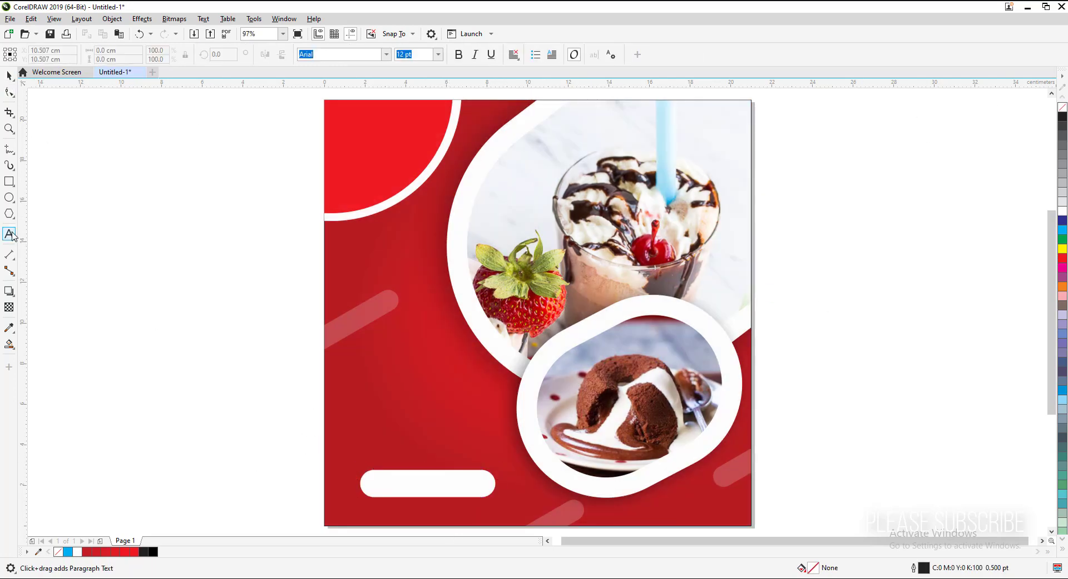
{"action": "left_click", "coordinate": [400, 361]}
{"action": "type", "text": "logo here"}
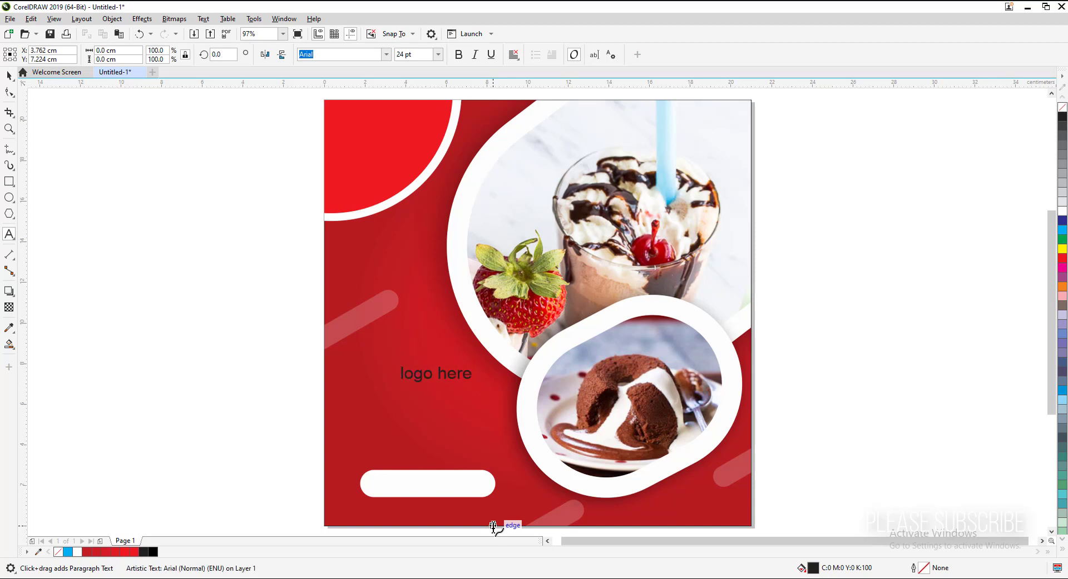
{"action": "key", "text": "Escape"}
Step: Convert the logo placeholder text to uppercase
{"action": "key", "text": "F8"}
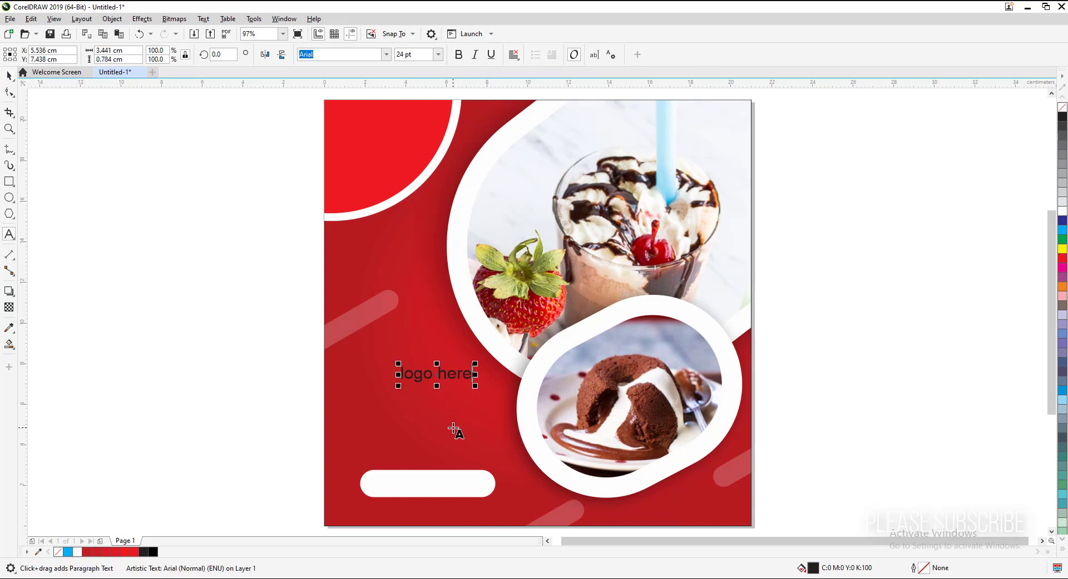
{"action": "key", "text": "ctrl+a"}
{"action": "right_click", "coordinate": [436, 376]}
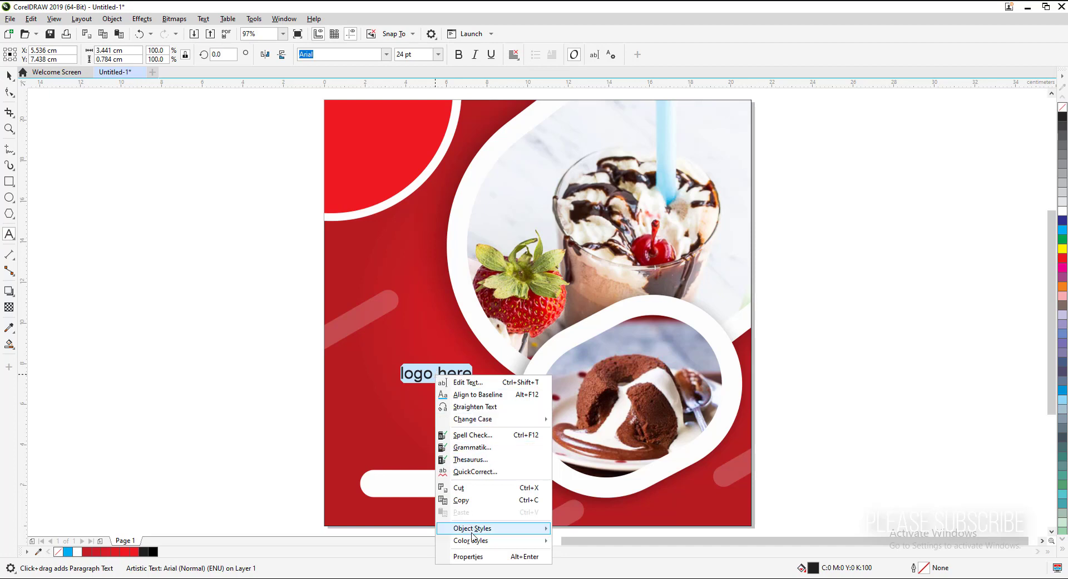
{"action": "mouse_move", "coordinate": [470, 531]}
{"action": "mouse_move", "coordinate": [473, 420]}
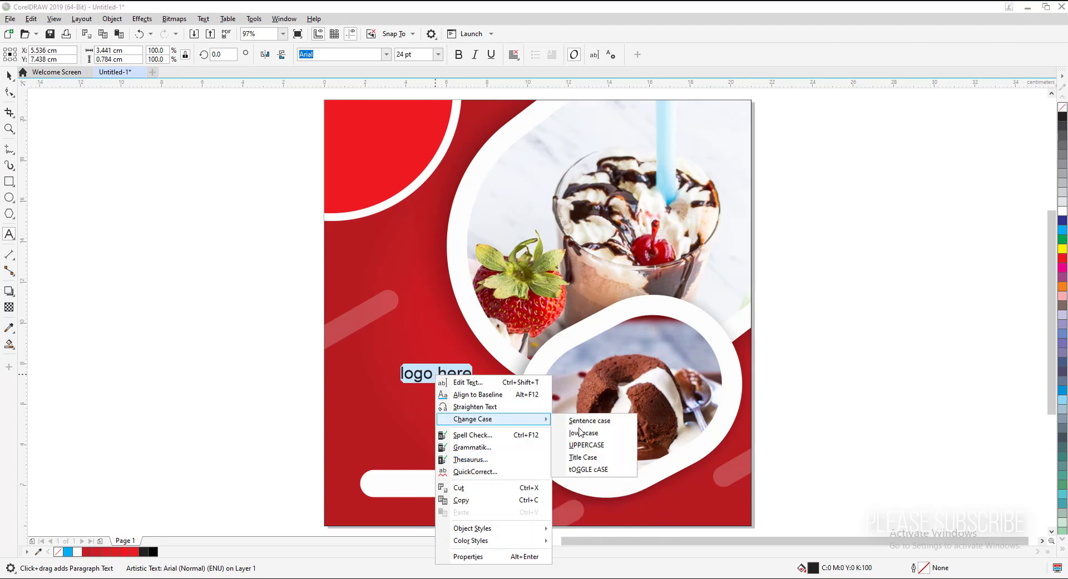
{"action": "left_click", "coordinate": [578, 444]}
Step: Place the logo text in white on the red corner shape and break it into two lines after LOGO
{"action": "left_click", "coordinate": [4, 74]}
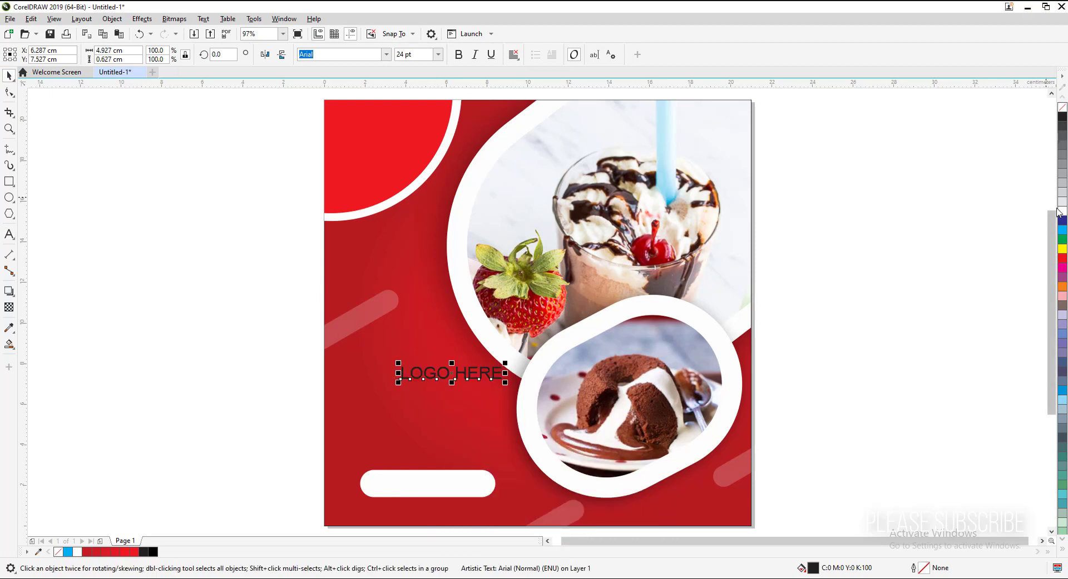
{"action": "left_click_drag", "start_coordinate": [451, 369], "coordinate": [385, 155]}
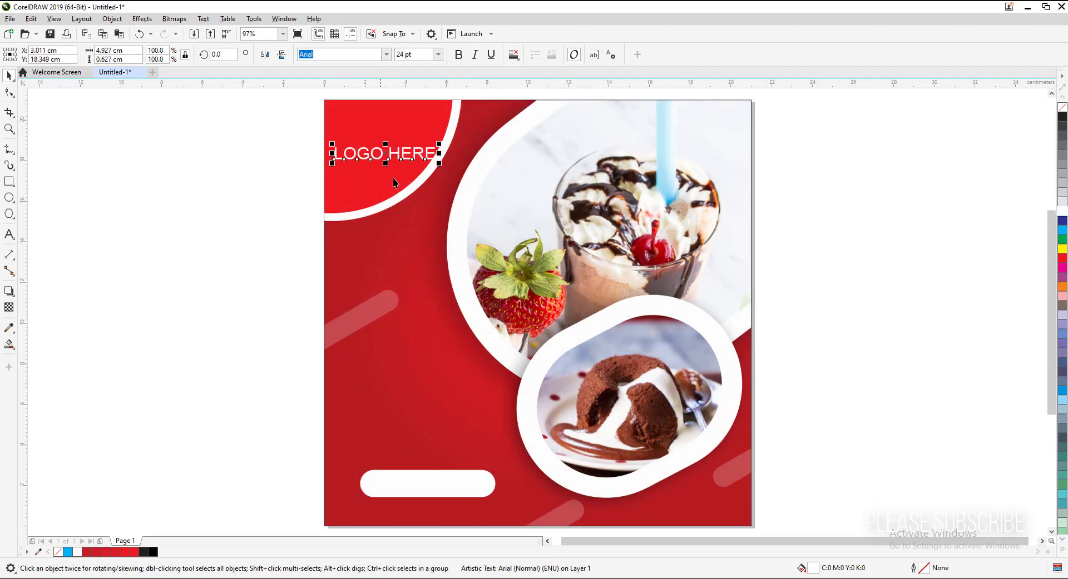
{"action": "key", "text": "F8"}
{"action": "left_click_drag", "start_coordinate": [386, 155], "coordinate": [388, 157]}
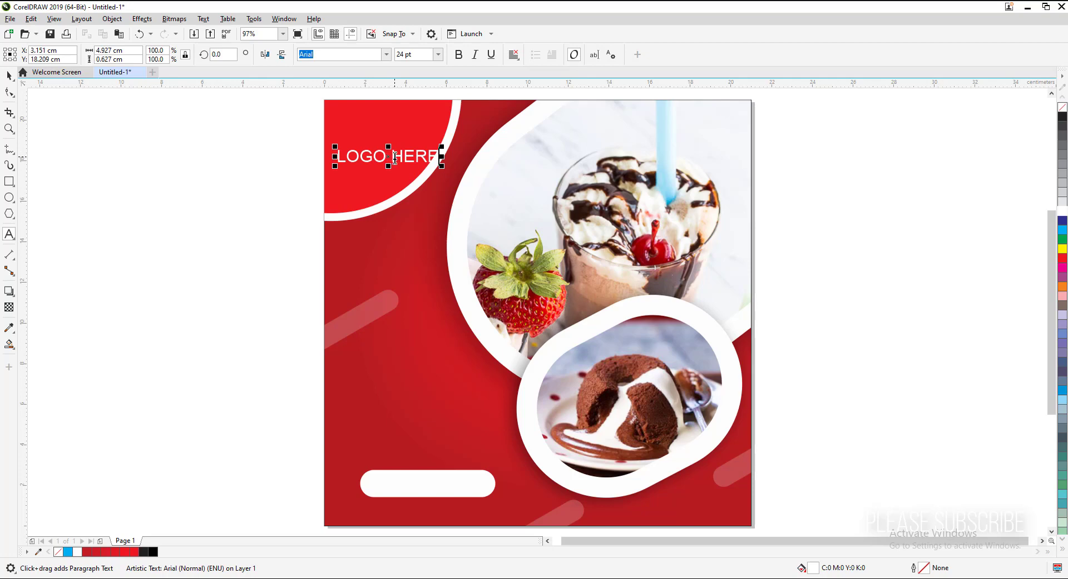
{"action": "key", "text": "BackSpace"}
{"action": "key", "text": "Return"}
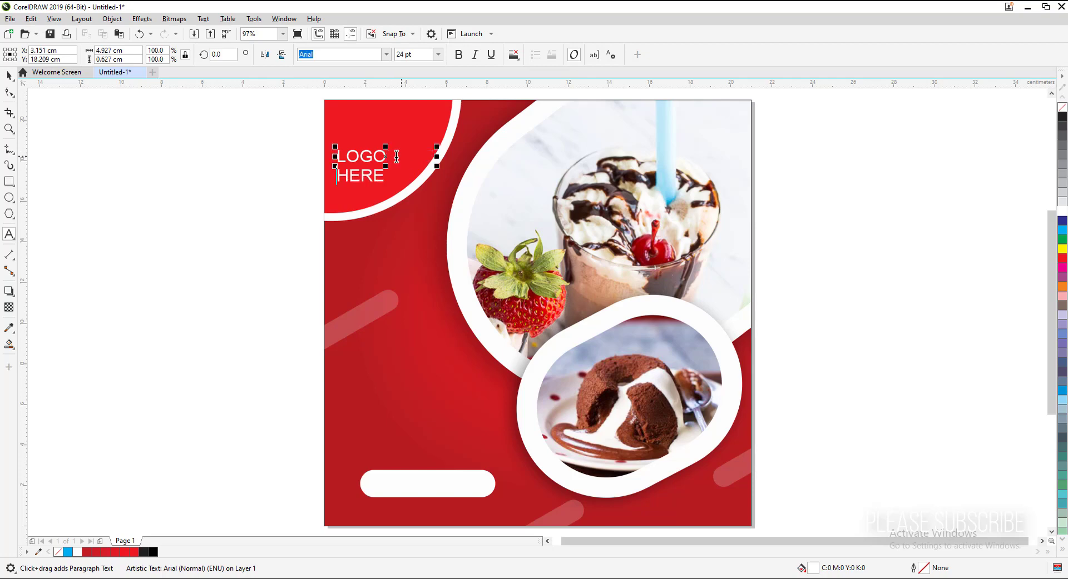
Step: Enlarge the logo text to about 36.7 pt and place a copy of it above the white bar
{"action": "left_click", "coordinate": [9, 75]}
{"action": "left_click_drag", "start_coordinate": [370, 177], "coordinate": [421, 175]}
{"action": "left_click_drag", "start_coordinate": [382, 147], "coordinate": [426, 377]}
{"action": "key", "text": "Escape"}
{"action": "right_click", "coordinate": [426, 377]}
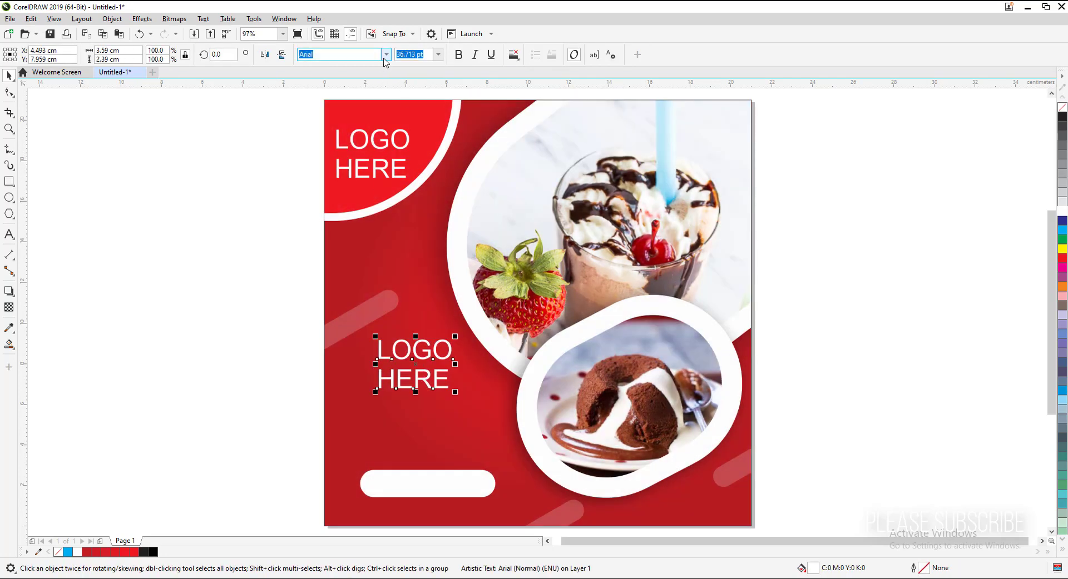
Step: Set the copied text's font to AppleyardLight and replace its wording with "ice", "cream" and "fiesta" on three lines
{"action": "left_click", "coordinate": [386, 55]}
{"action": "left_click", "coordinate": [369, 258]}
{"action": "key", "text": "F8"}
{"action": "key", "text": "ctrl+a"}
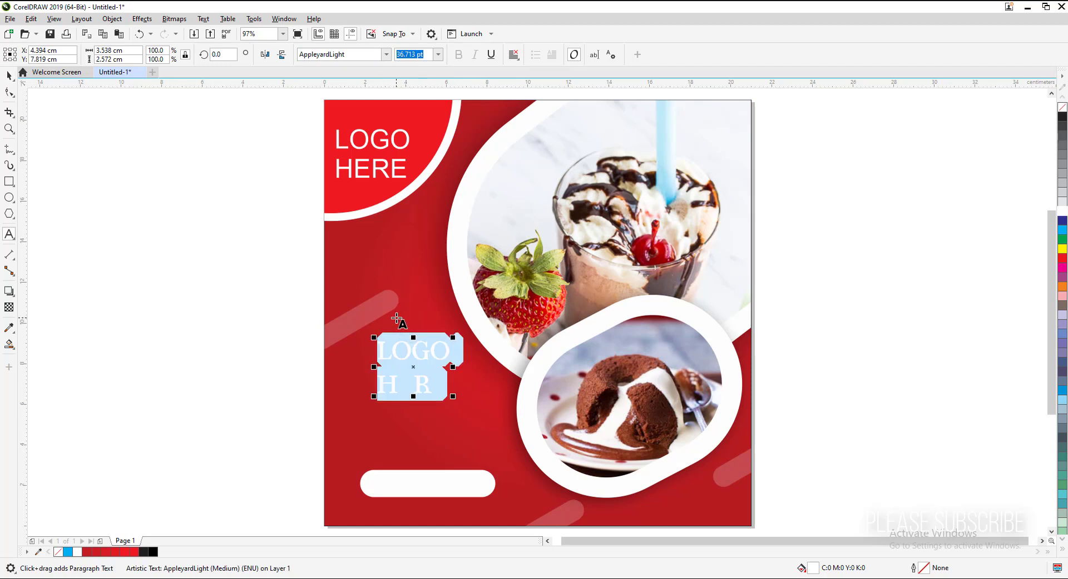
{"action": "type", "text": "ice cream"}
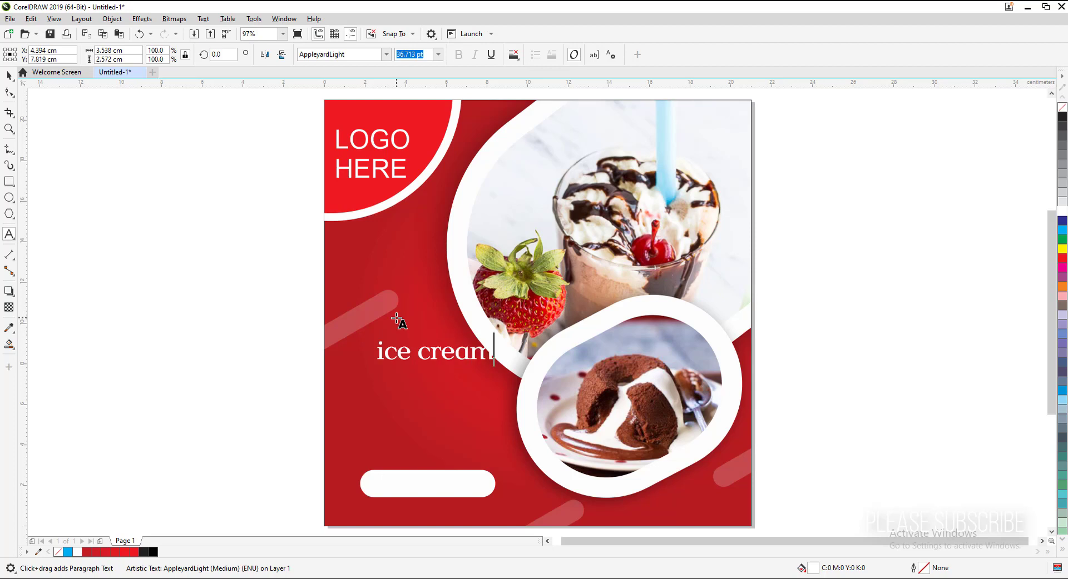
{"action": "key", "text": "Return"}
{"action": "type", "text": "fiesta"}
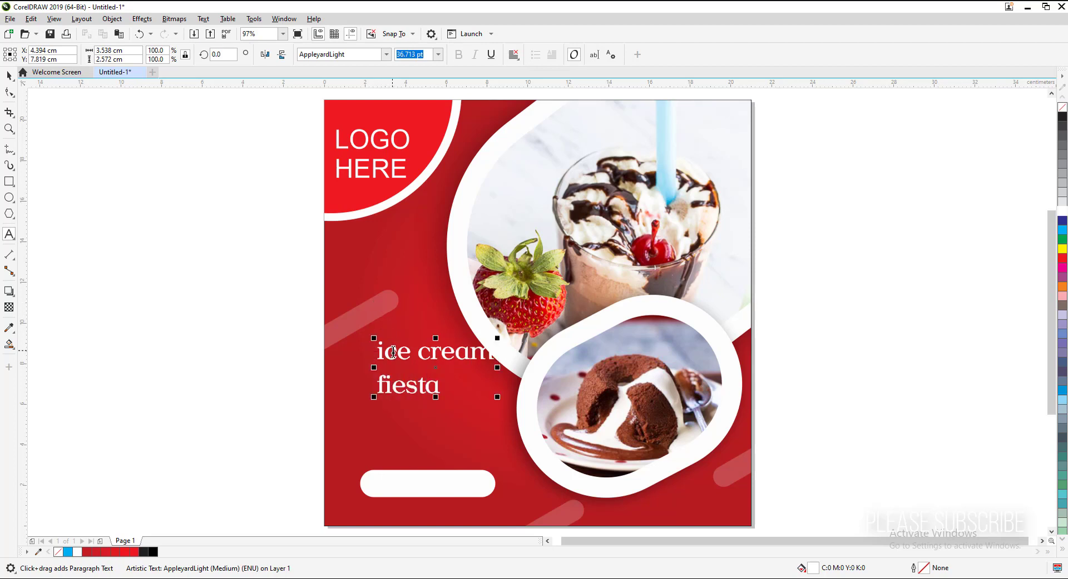
{"action": "left_click", "coordinate": [411, 352]}
{"action": "key", "text": "Return"}
Step: Try converting the ice cream fiesta headline to uppercase
{"action": "key", "text": "ctrl+a"}
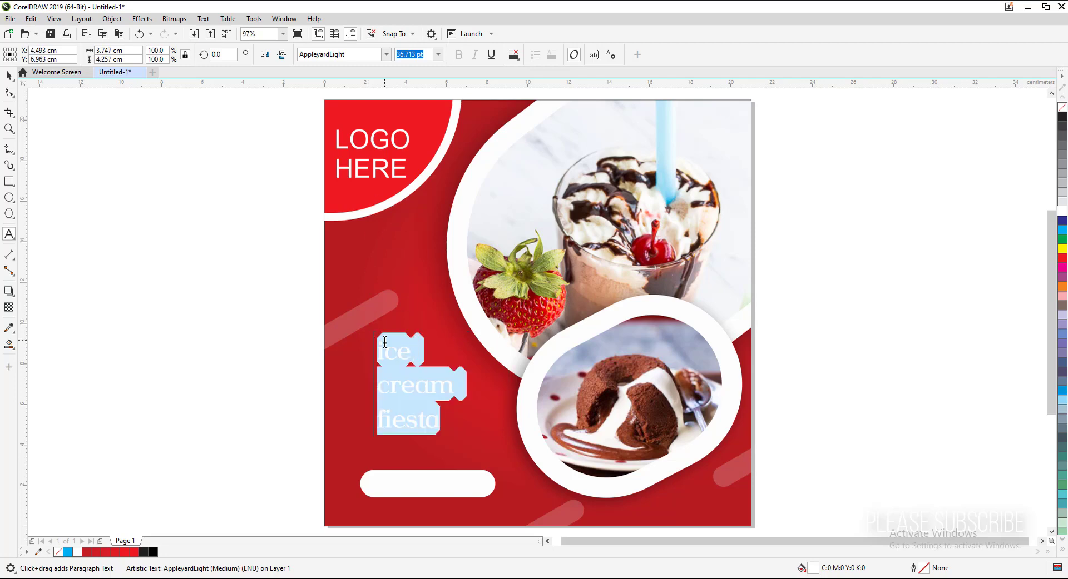
{"action": "right_click", "coordinate": [385, 342]}
{"action": "mouse_move", "coordinate": [445, 385]}
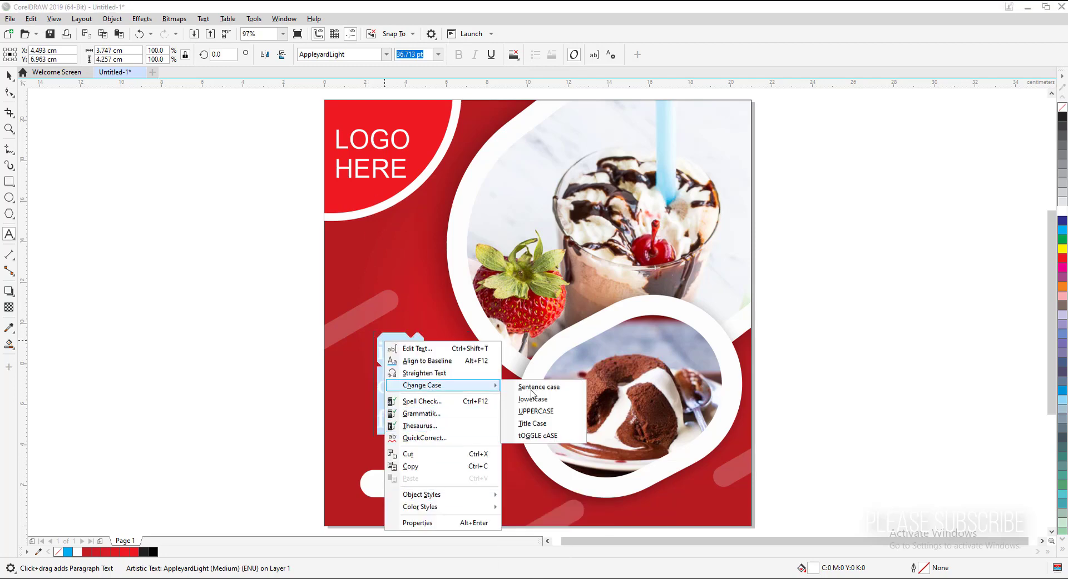
{"action": "left_click", "coordinate": [531, 414]}
{"action": "key", "text": "ctrl+z"}
Step: Enlarge the ice cream fiesta headline to about 74 pt beneath the corner arc and tighten its line spacing
{"action": "left_click", "coordinate": [9, 76]}
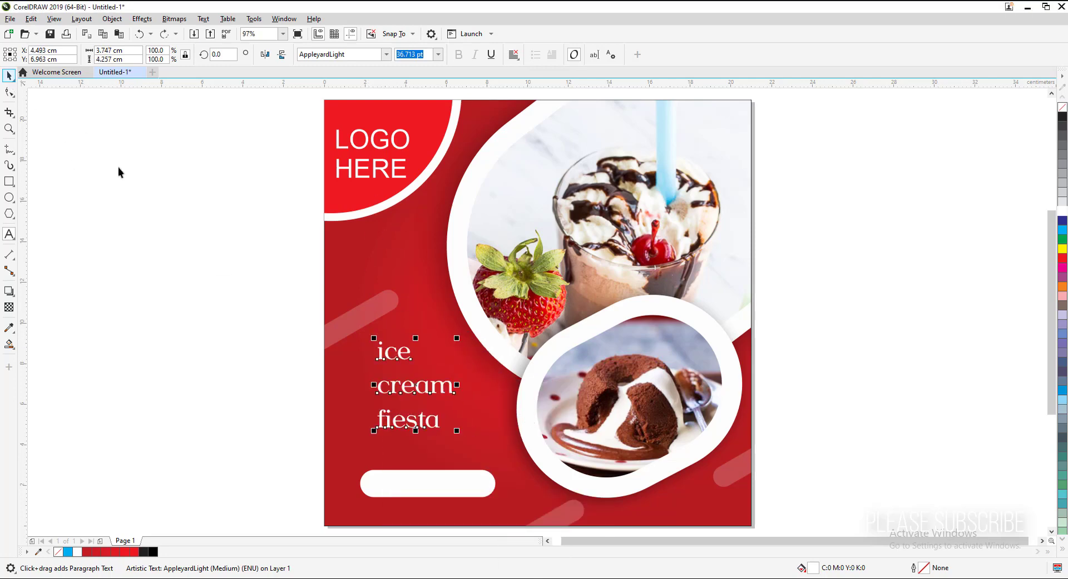
{"action": "left_click_drag", "start_coordinate": [425, 389], "coordinate": [386, 300]}
{"action": "left_click_drag", "start_coordinate": [418, 345], "coordinate": [493, 430]}
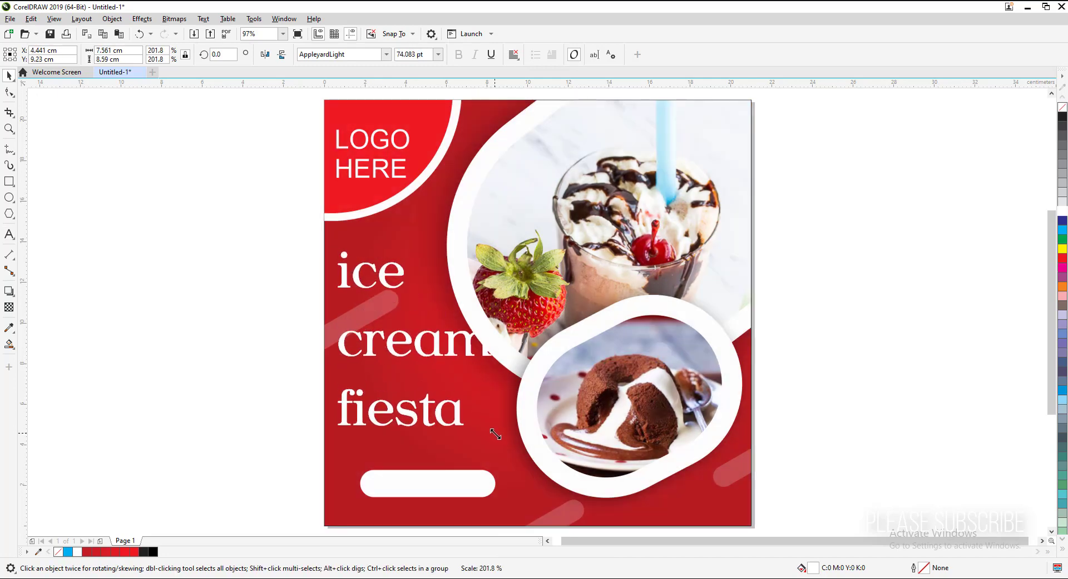
{"action": "key", "text": "F10"}
{"action": "left_click_drag", "start_coordinate": [333, 429], "coordinate": [333, 374]}
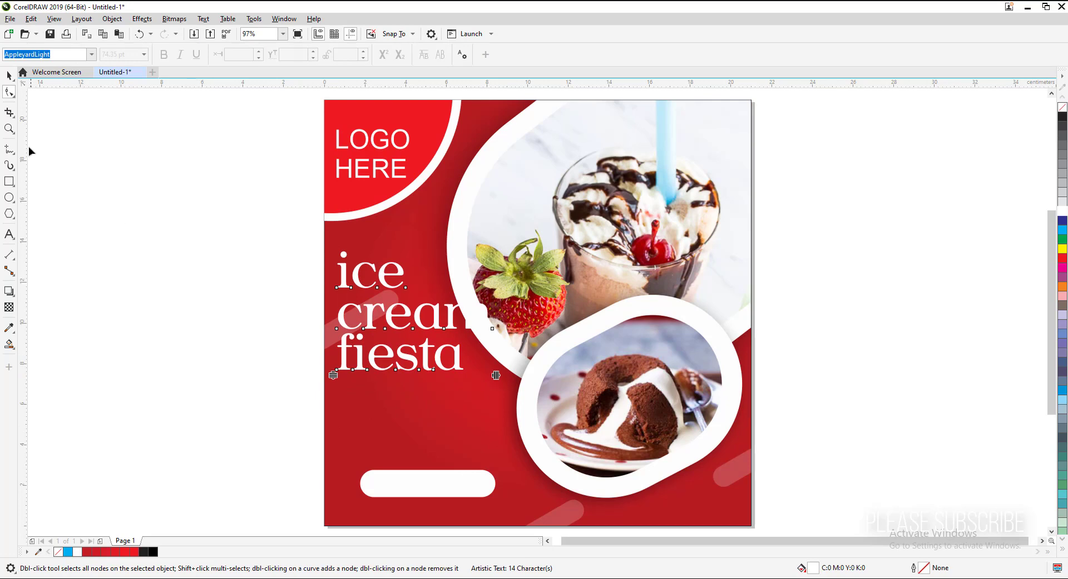
Step: Reduce the ice cream fiesta headline to about 66.3 pt and move it slightly lower on the flyer
{"action": "left_click", "coordinate": [8, 76]}
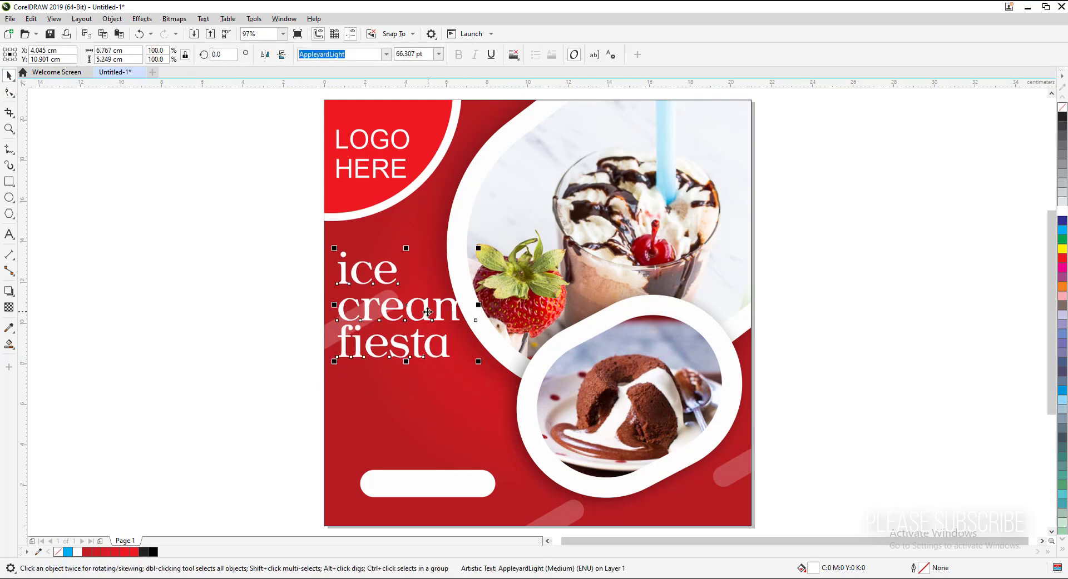
{"action": "left_click_drag", "start_coordinate": [428, 318], "coordinate": [425, 354]}
{"action": "left_click", "coordinate": [121, 269]}
Step: Draw a circle about 4.86 cm wide beside the strawberry and add a concentric copy about 4.25 cm wide inside it
{"action": "key", "text": "F7"}
{"action": "left_click_drag", "start_coordinate": [426, 223], "coordinate": [518, 316]}
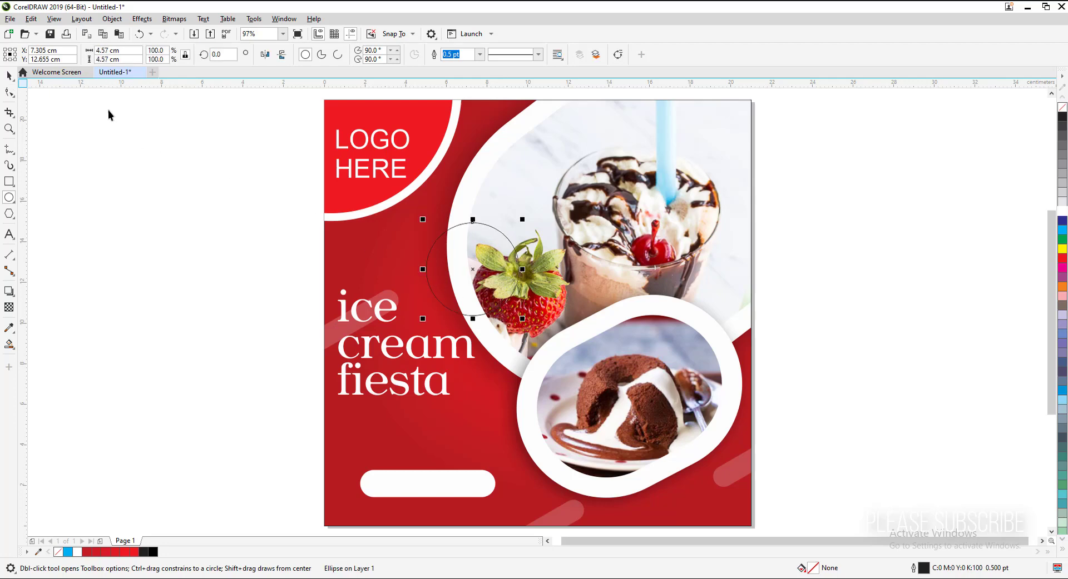
{"action": "left_click", "coordinate": [9, 76]}
{"action": "scroll", "coordinate": [462, 283], "scroll_direction": "up", "scroll_amount": 1}
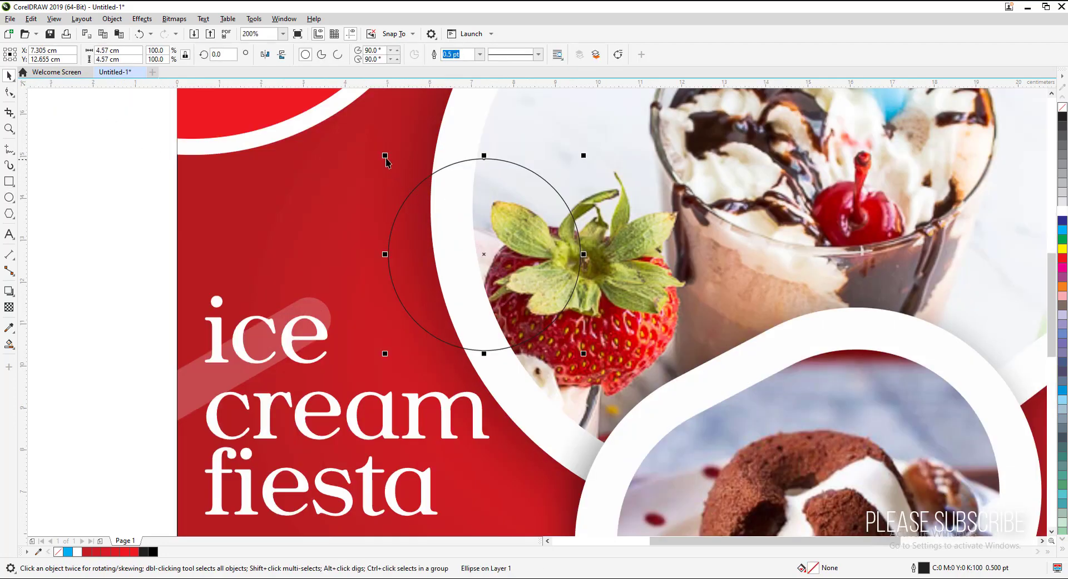
{"action": "left_click_drag", "start_coordinate": [384, 156], "coordinate": [405, 186]}
{"action": "key", "text": "ctrl+z"}
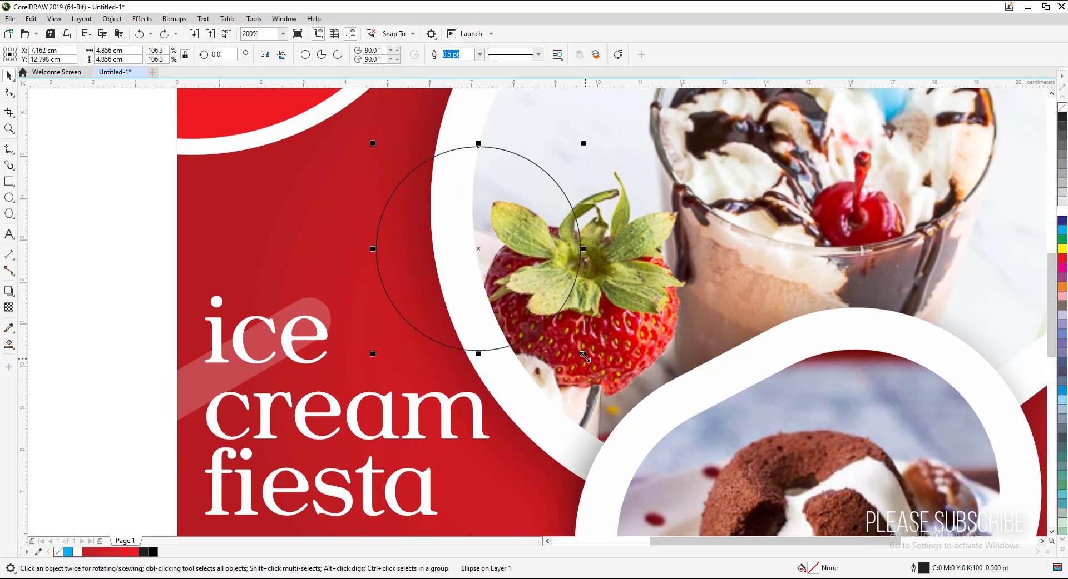
{"action": "mouse_move", "coordinate": [584, 357]}
{"action": "left_mouse_down"}
{"action": "mouse_move", "coordinate": [555, 329]}
{"action": "mouse_move", "coordinate": [571, 346]}
{"action": "left_mouse_up"}
{"action": "right_click", "coordinate": [571, 346]}
Step: Fill the outer circle white and the inner circle orange, and remove the outlines from both
{"action": "left_click", "coordinate": [552, 178]}
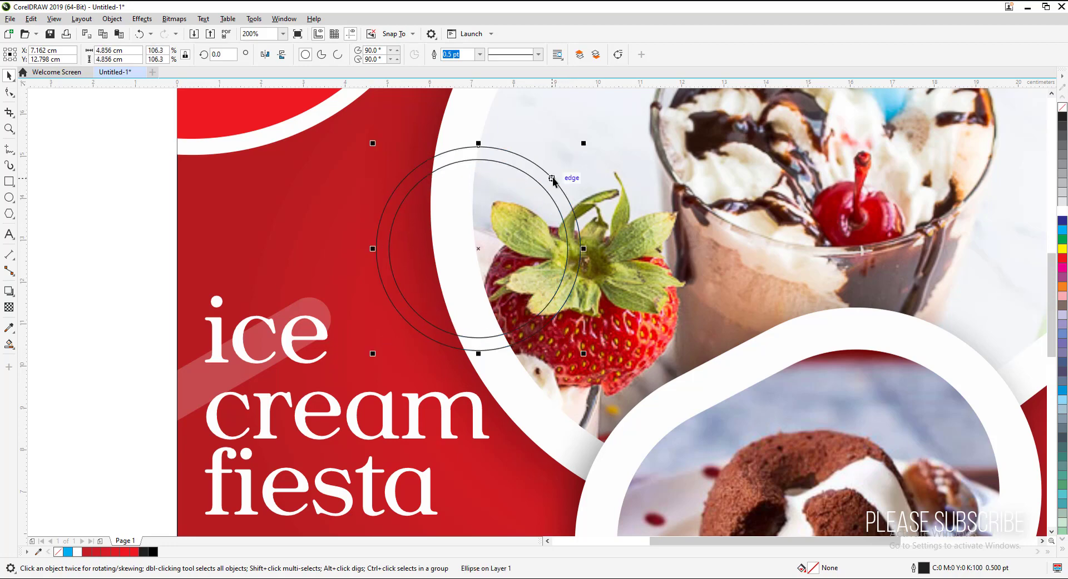
{"action": "left_click", "coordinate": [1062, 212]}
{"action": "left_click", "coordinate": [545, 221]}
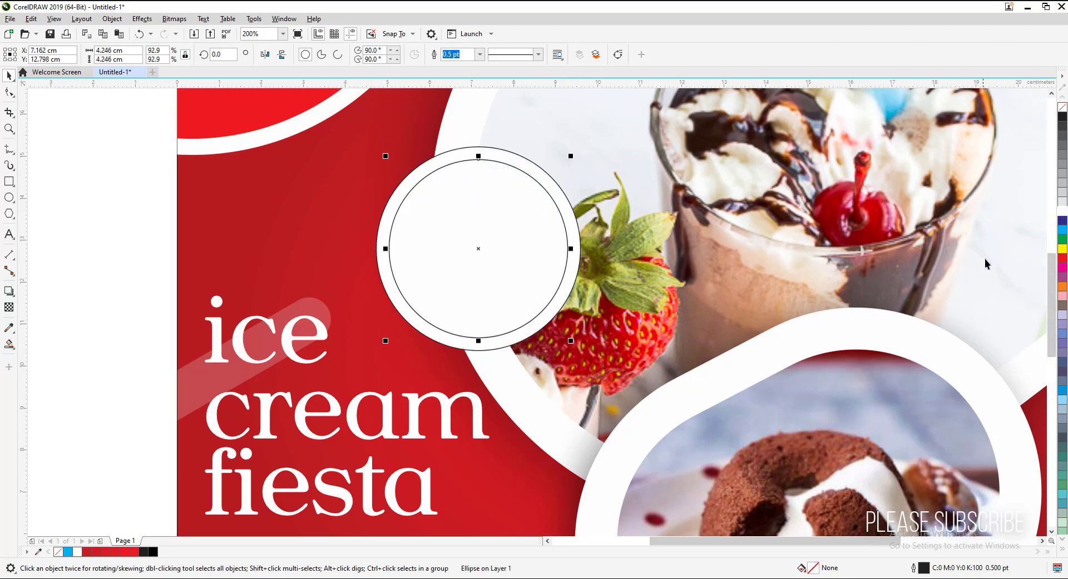
{"action": "left_click", "coordinate": [1062, 286]}
{"action": "right_click", "coordinate": [1062, 107]}
{"action": "left_click_drag", "start_coordinate": [144, 131], "coordinate": [662, 416]}
{"action": "right_click", "coordinate": [1062, 107]}
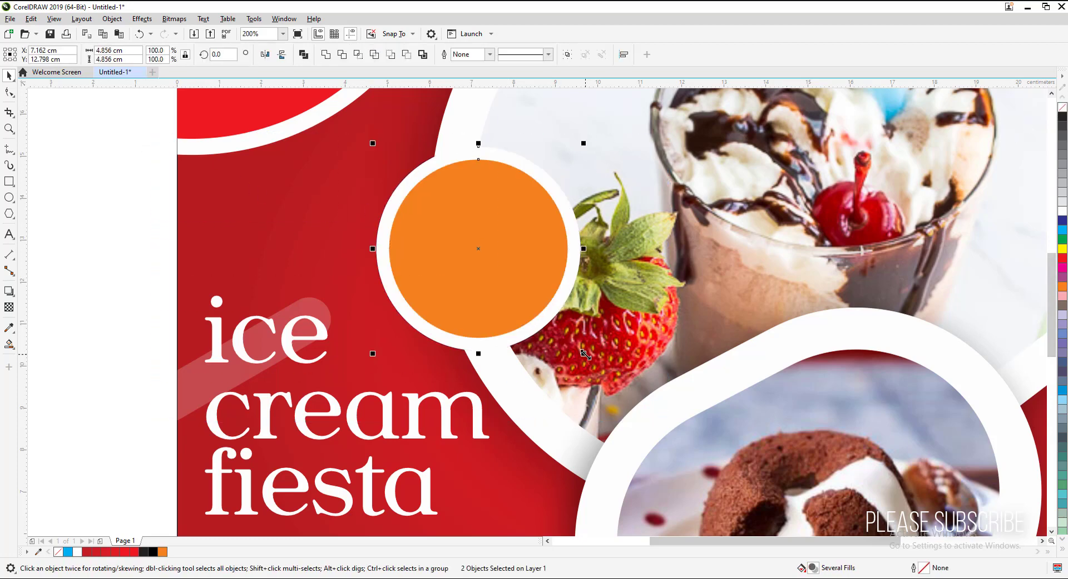
Step: Scale both circles together to about 4.54 cm wide and position them over the left edge of the milkshake photo frame
{"action": "left_click_drag", "start_coordinate": [583, 354], "coordinate": [557, 347]}
{"action": "left_click_drag", "start_coordinate": [495, 269], "coordinate": [462, 246]}
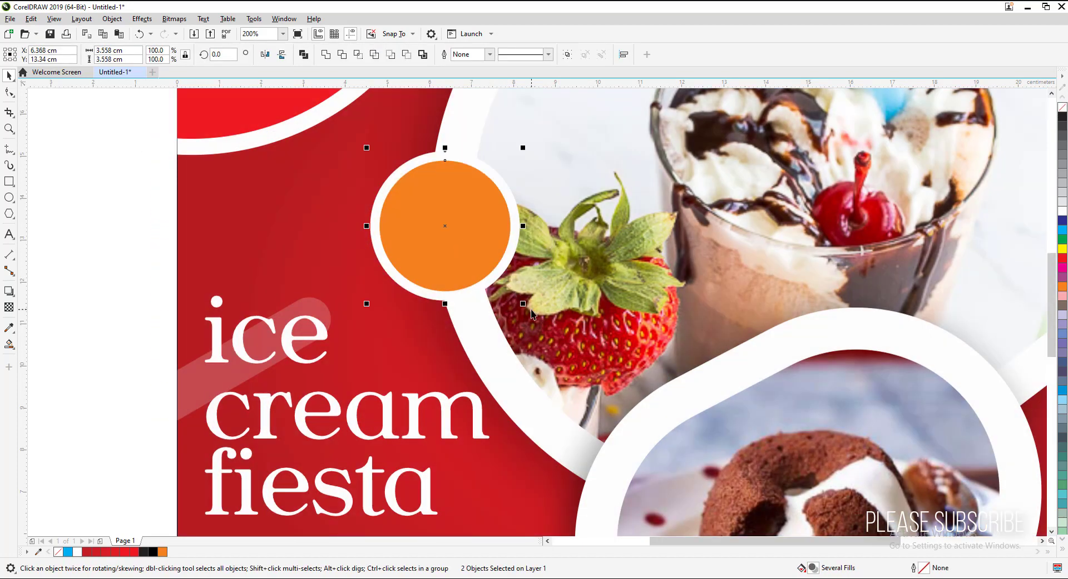
{"action": "left_click_drag", "start_coordinate": [525, 306], "coordinate": [534, 315]}
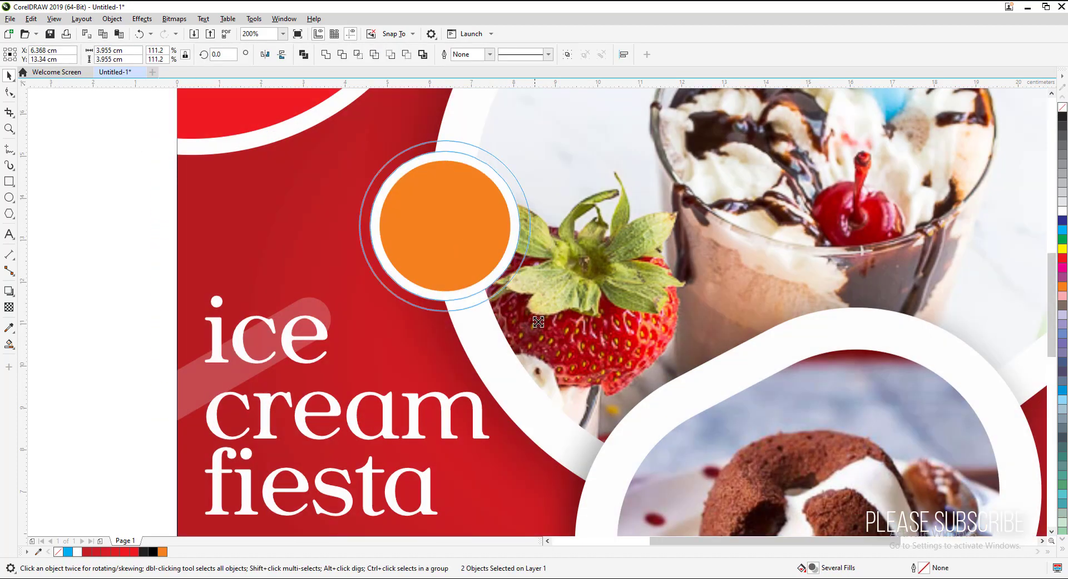
{"action": "left_click_drag", "start_coordinate": [534, 315], "coordinate": [544, 325]}
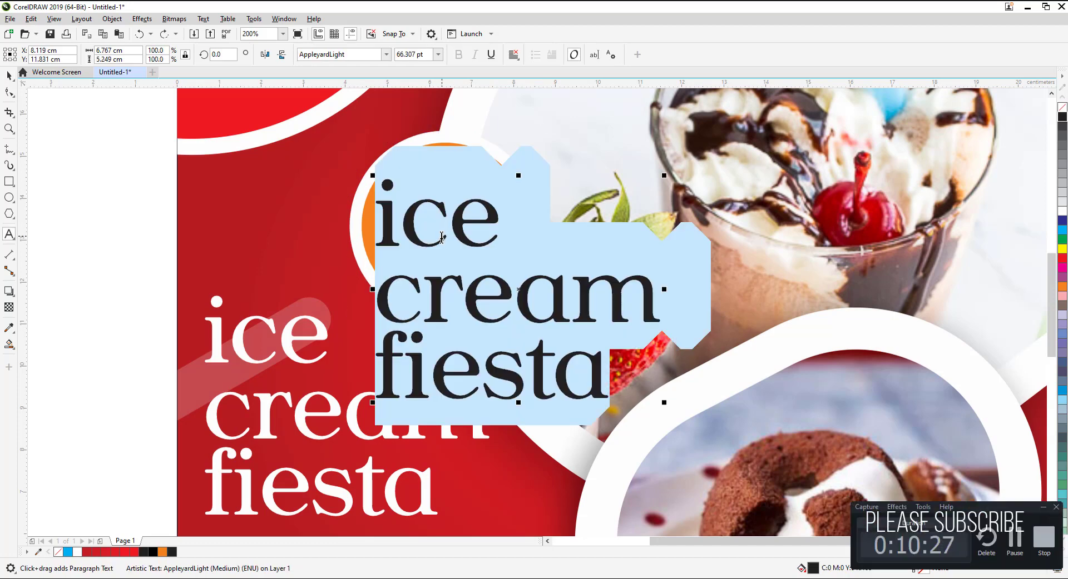
Step: Place a black copy of the headline over the orange badge and replace its wording with "25%" and "discount" on two lines
{"action": "type", "text": "25%"}
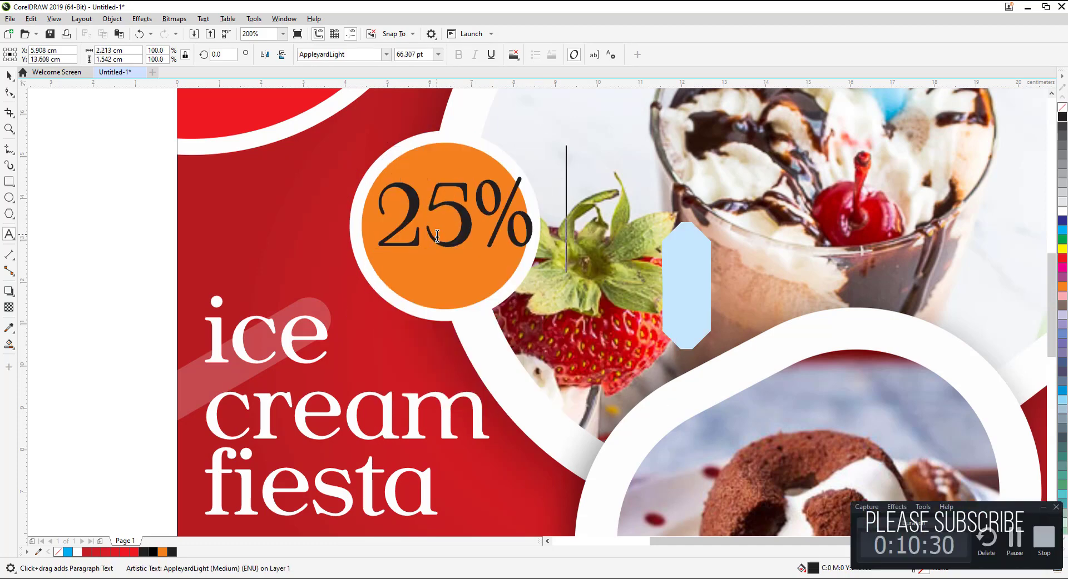
{"action": "key", "text": "Return"}
{"action": "type", "text": "discount"}
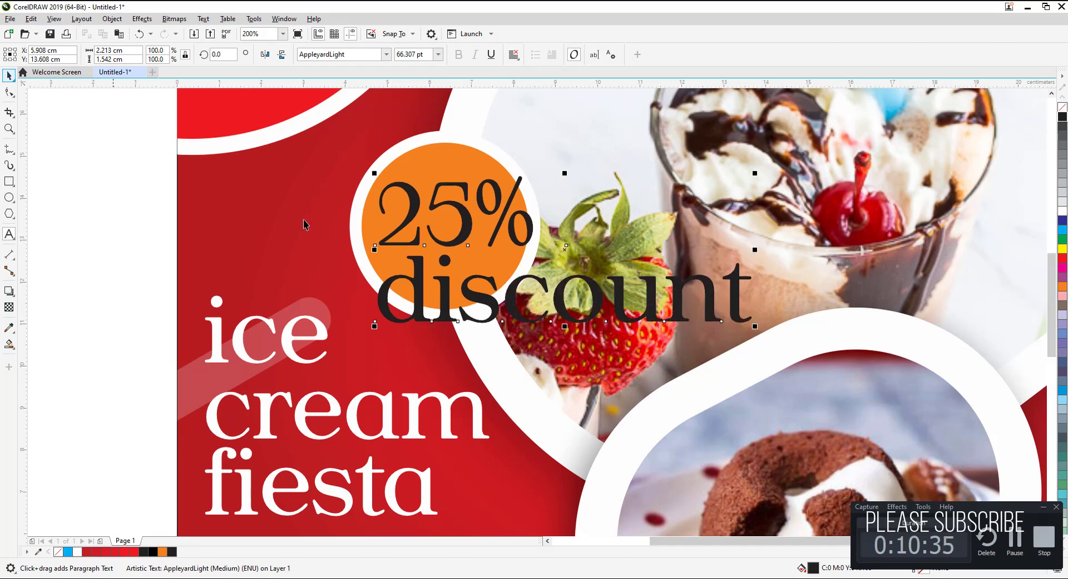
{"action": "left_click", "coordinate": [9, 75]}
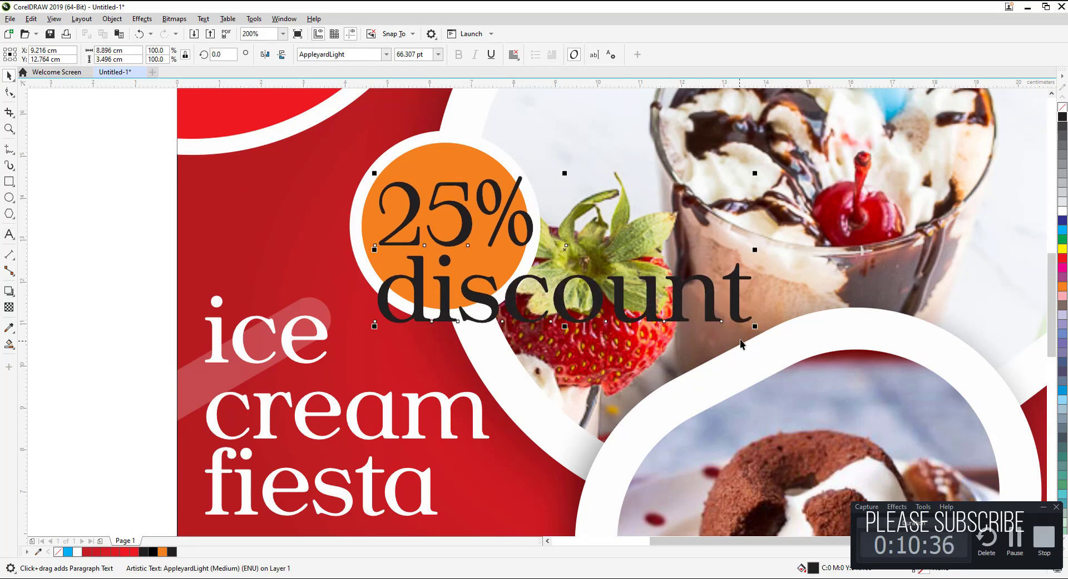
Step: Shrink the 25% discount text to about 27.6 pt and centre-align it inside the orange circle
{"action": "left_click_drag", "start_coordinate": [755, 326], "coordinate": [536, 242]}
{"action": "left_click", "coordinate": [514, 54]}
{"action": "left_click", "coordinate": [528, 93]}
{"action": "left_click_drag", "start_coordinate": [456, 233], "coordinate": [444, 269]}
Step: Break the badge text into separate lines, resizing "discount" to about 19.1 pt and "25%" above it to about 41.7 pt
{"action": "left_click", "coordinate": [114, 20]}
{"action": "left_click", "coordinate": [133, 275]}
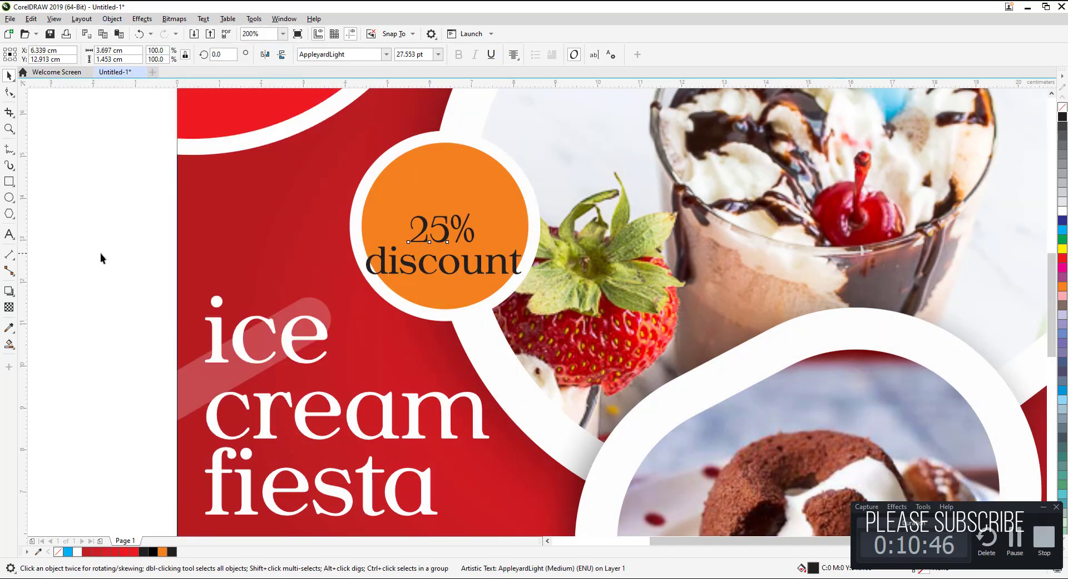
{"action": "left_click", "coordinate": [100, 255]}
{"action": "left_click", "coordinate": [502, 273]}
{"action": "scroll", "coordinate": [503, 274], "scroll_direction": "up", "scroll_amount": 2}
{"action": "scroll", "coordinate": [586, 288], "scroll_direction": "down", "scroll_amount": 4}
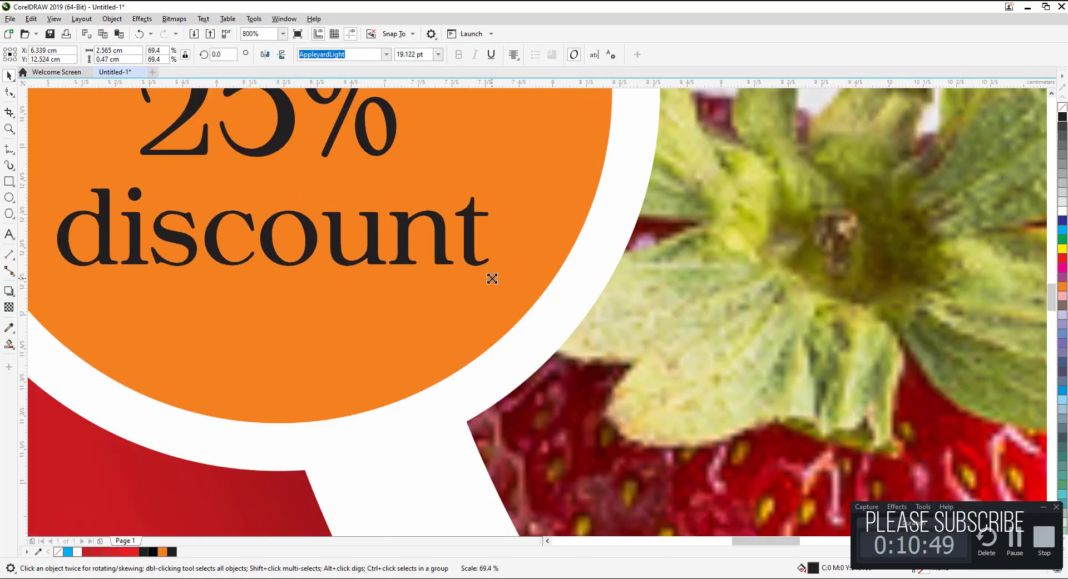
{"action": "left_click", "coordinate": [421, 231]}
{"action": "left_click", "coordinate": [452, 243]}
{"action": "left_click_drag", "start_coordinate": [451, 243], "coordinate": [472, 250]}
{"action": "left_click_drag", "start_coordinate": [427, 214], "coordinate": [426, 206]}
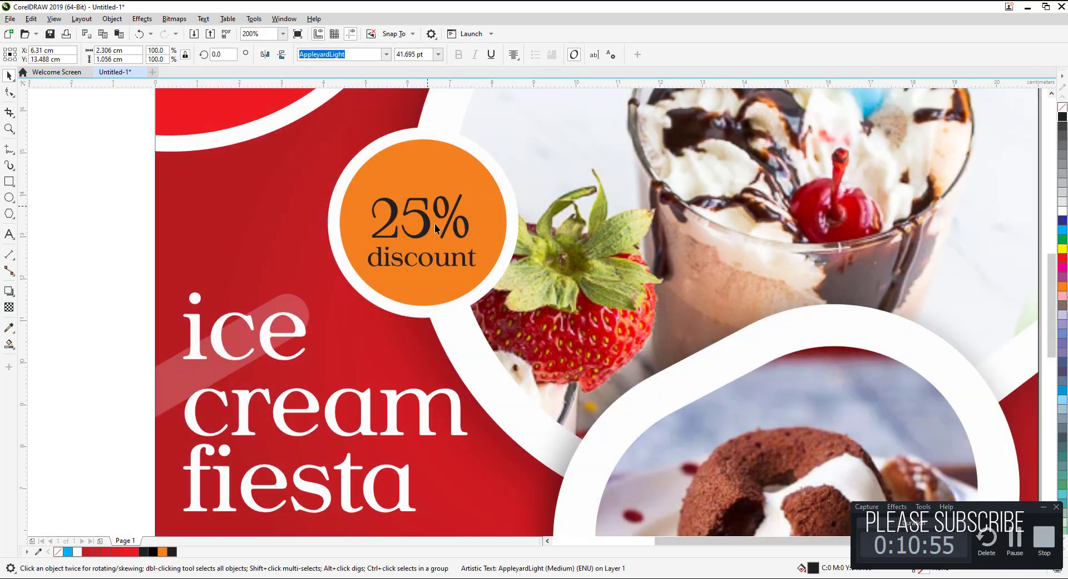
Step: Group the two badge text lines and align the group horizontally and vertically with the centre of the circles
{"action": "left_click", "coordinate": [432, 256], "text": "shift"}
{"action": "left_click_drag", "start_coordinate": [432, 257], "coordinate": [432, 245]}
{"action": "left_click", "coordinate": [112, 18]}
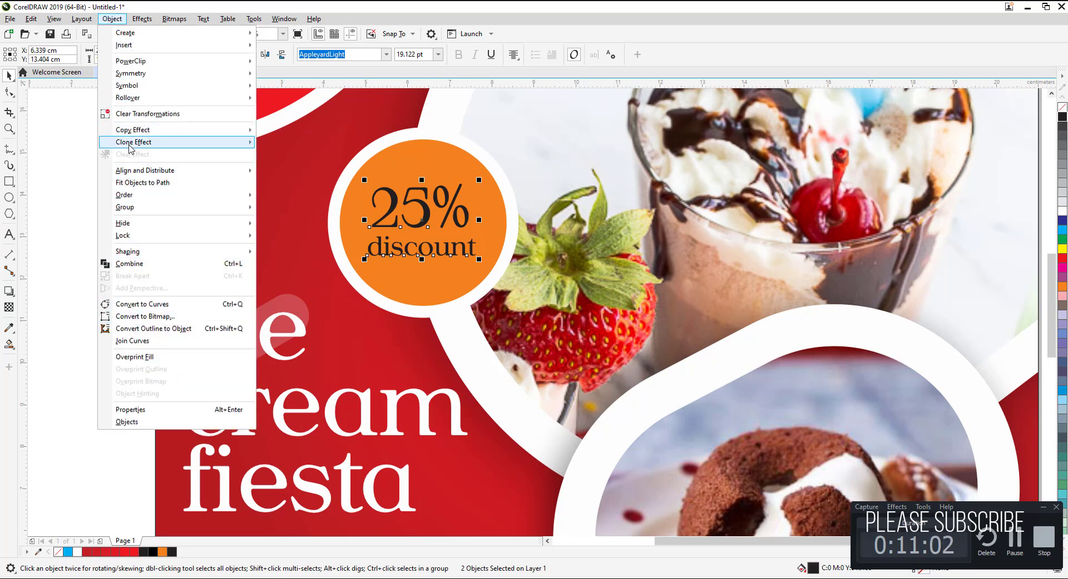
{"action": "left_click", "coordinate": [278, 207]}
{"action": "left_click_drag", "start_coordinate": [118, 119], "coordinate": [547, 341]}
{"action": "left_click", "coordinate": [624, 57]}
{"action": "left_click", "coordinate": [914, 100]}
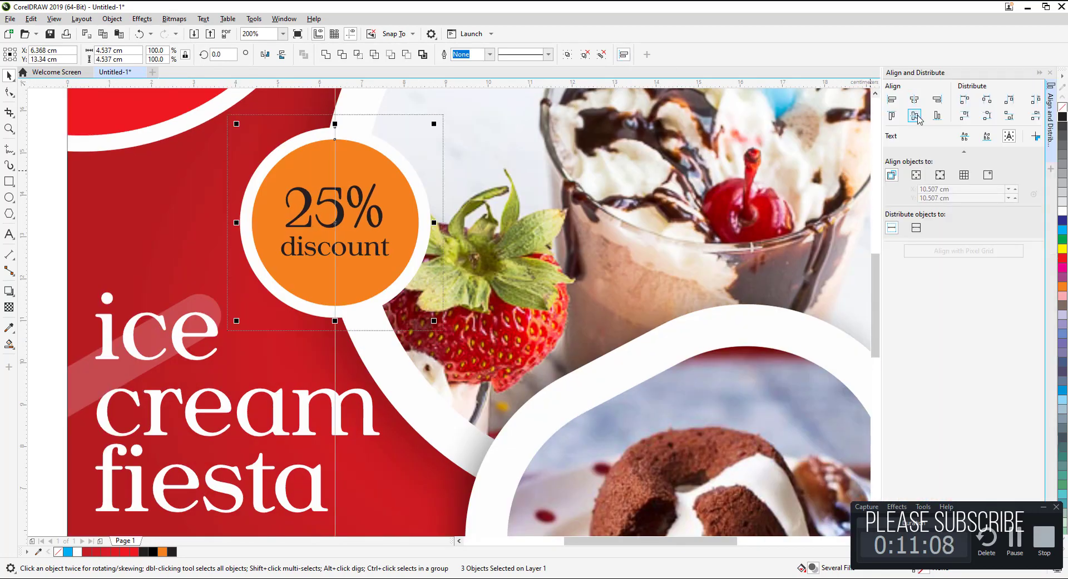
{"action": "left_click", "coordinate": [915, 115]}
{"action": "left_click", "coordinate": [41, 208]}
Step: Enlarge the grouped 25% discount text to about 3.21 cm wide within the orange circle
{"action": "left_click", "coordinate": [310, 228]}
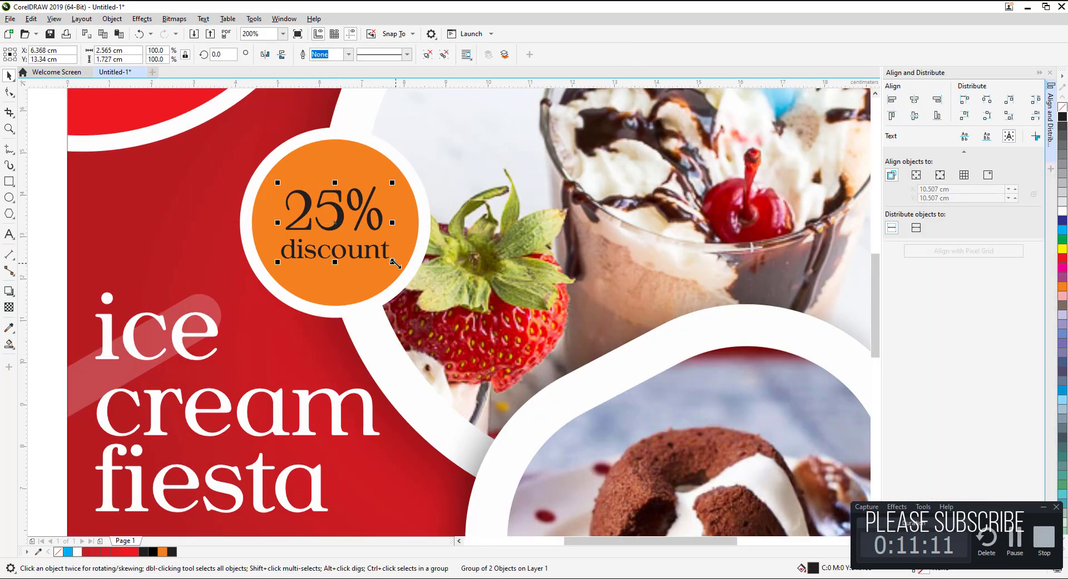
{"action": "scroll", "coordinate": [414, 274], "scroll_direction": "down", "scroll_amount": 1}
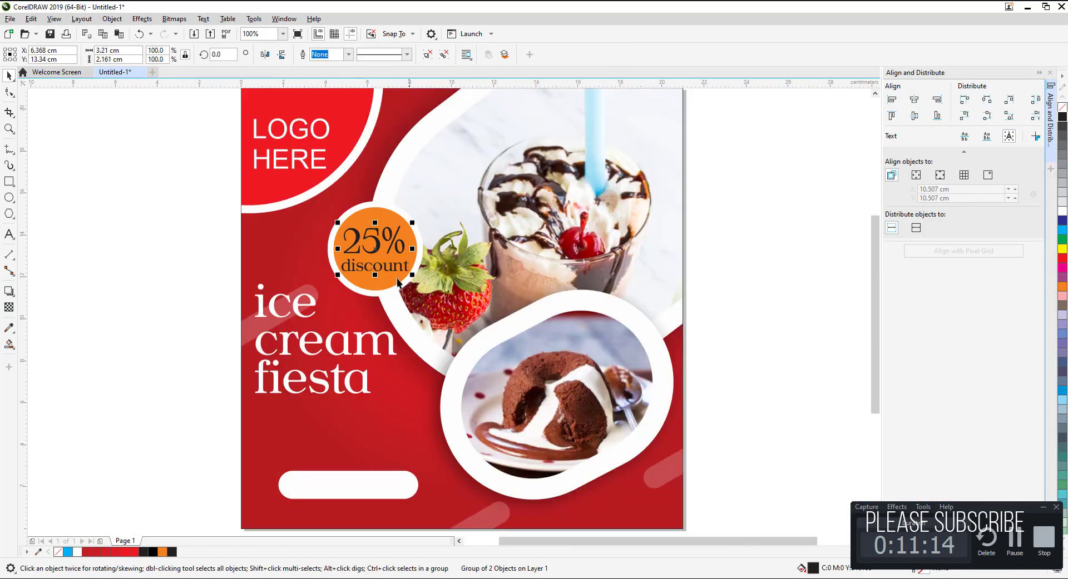
{"action": "left_click", "coordinate": [176, 205]}
Step: Group the whole discount badge and give it a flat drop shadow with opacity 86 and feathering 15
{"action": "left_click_drag", "start_coordinate": [433, 303], "coordinate": [298, 190]}
{"action": "left_click", "coordinate": [583, 56]}
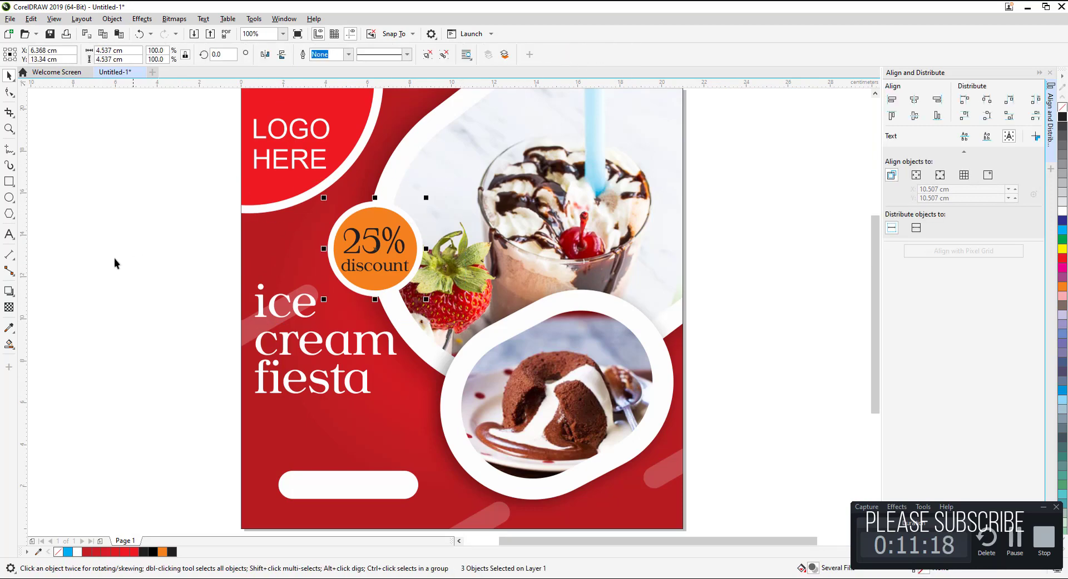
{"action": "left_click", "coordinate": [9, 291]}
{"action": "scroll", "coordinate": [382, 278], "scroll_direction": "up", "scroll_amount": 1}
{"action": "left_click_drag", "start_coordinate": [408, 203], "coordinate": [508, 269]}
{"action": "left_click_drag", "start_coordinate": [461, 238], "coordinate": [502, 272]}
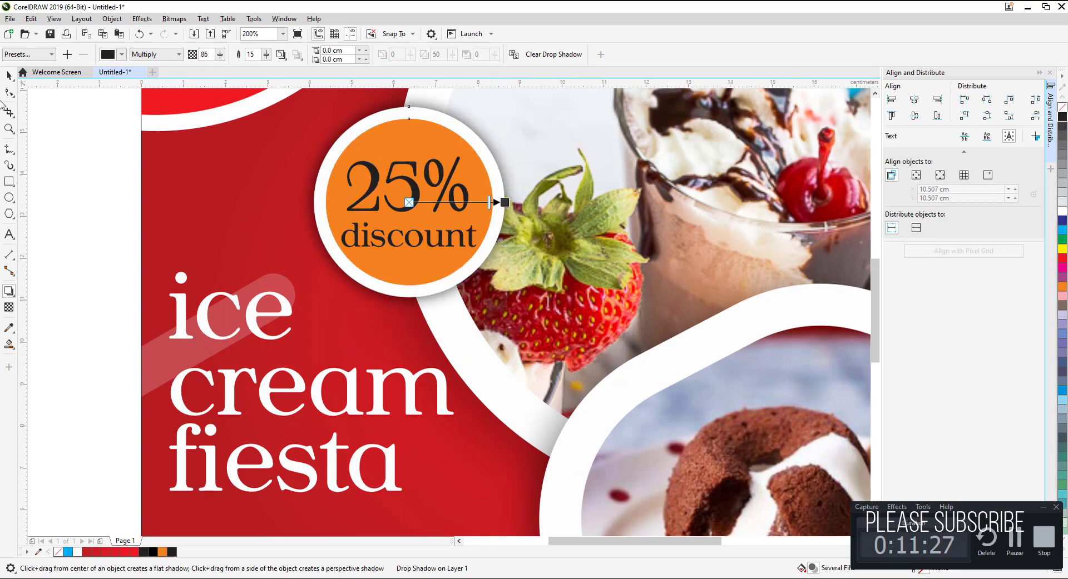
{"action": "left_click", "coordinate": [9, 75]}
{"action": "left_click", "coordinate": [60, 157]}
Step: Draw a roughly square rectangle about 2.7 by 2.75 cm beside the page and round all but its lower-left corner by about 1.35 cm
{"action": "scroll", "coordinate": [336, 299], "scroll_direction": "down", "scroll_amount": 2}
{"action": "scroll", "coordinate": [345, 300], "scroll_direction": "up", "scroll_amount": 1}
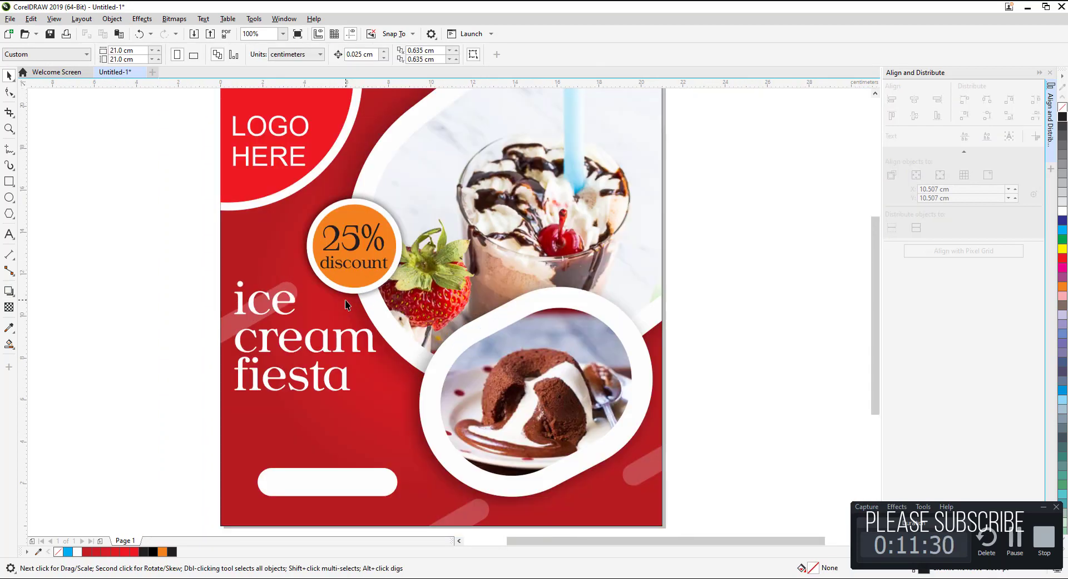
{"action": "left_click", "coordinate": [9, 182]}
{"action": "left_click_drag", "start_coordinate": [148, 251], "coordinate": [205, 308]}
{"action": "key", "text": "F10"}
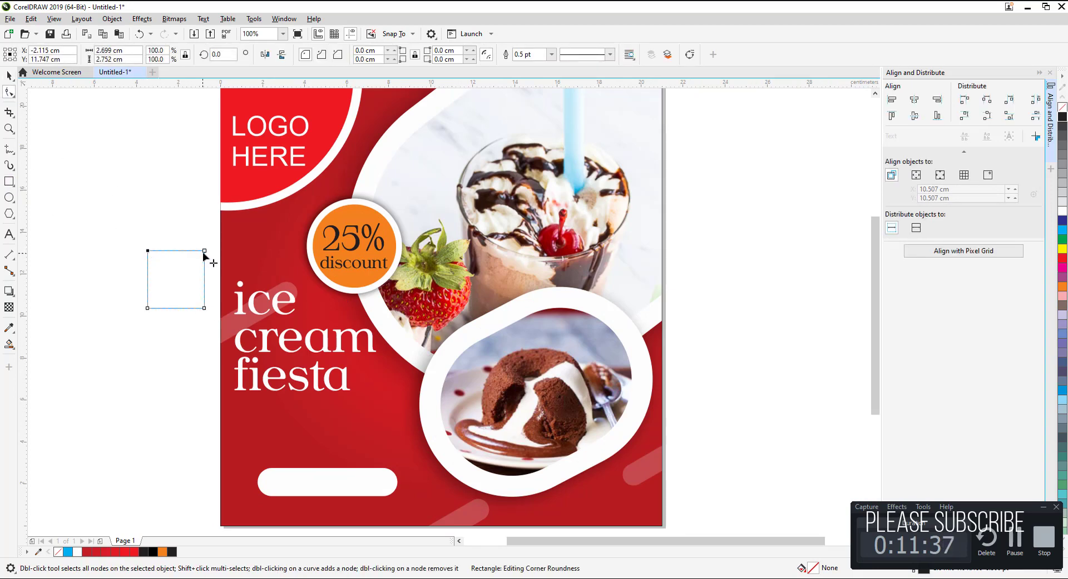
{"action": "left_click_drag", "start_coordinate": [205, 309], "coordinate": [154, 253]}
Step: Move the rounded shape onto the left edge of the cake photo frame, fill it orange and remove its outline
{"action": "left_click_drag", "start_coordinate": [204, 309], "coordinate": [434, 410]}
{"action": "key", "text": "space"}
{"action": "scroll", "coordinate": [438, 425], "scroll_direction": "up", "scroll_amount": 1}
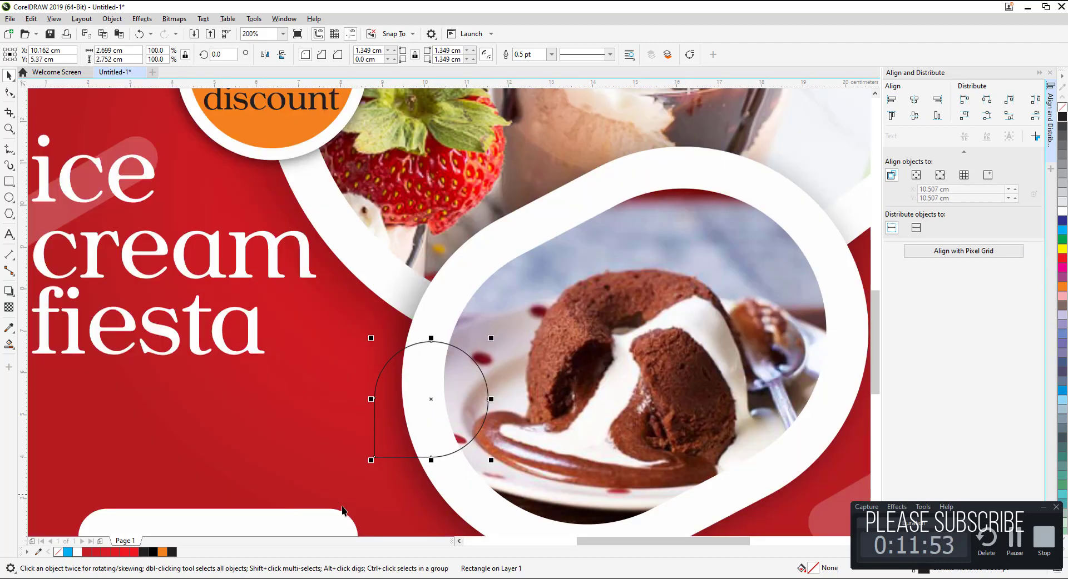
{"action": "left_click", "coordinate": [162, 552]}
{"action": "right_click", "coordinate": [1062, 108]}
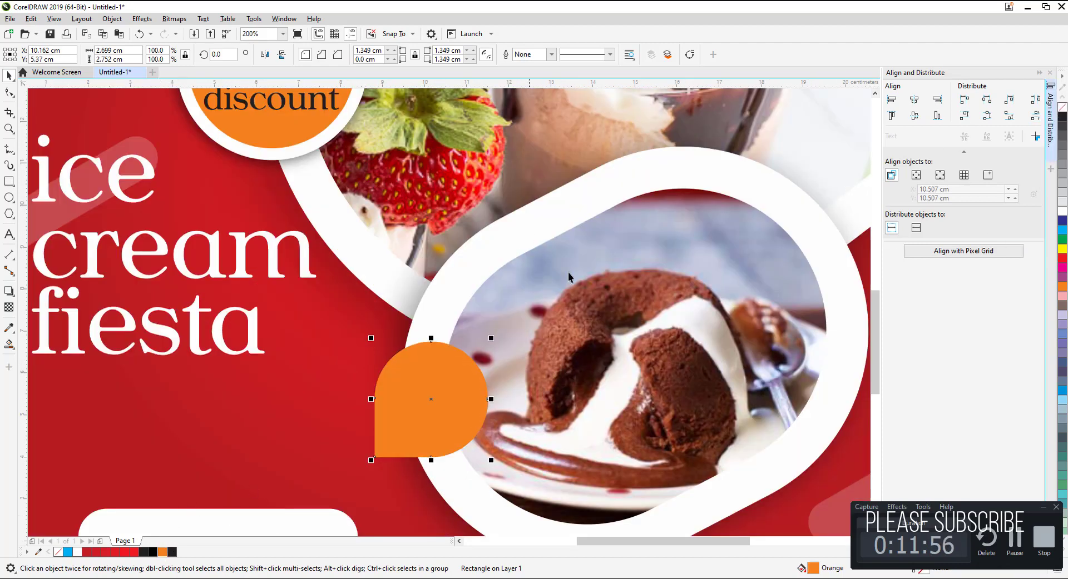
Step: Place a copy of the headline text over the orange price tag and replace its wording with "$7"
{"action": "scroll", "coordinate": [595, 276], "scroll_direction": "down", "scroll_amount": 1}
{"action": "left_click", "coordinate": [219, 273]}
{"action": "left_click_drag", "start_coordinate": [413, 268], "coordinate": [596, 385]}
{"action": "right_click", "coordinate": [596, 386]}
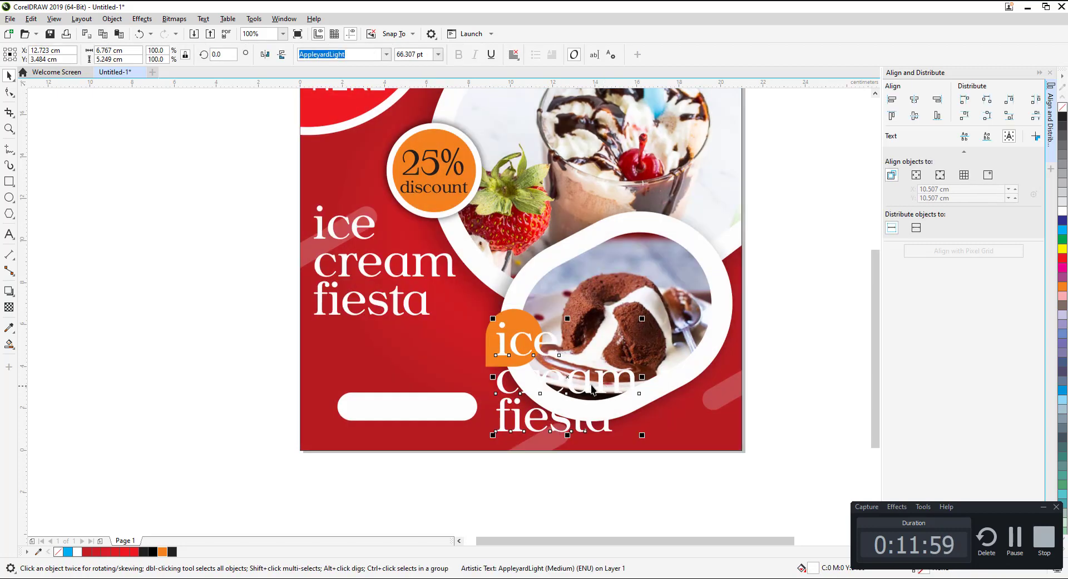
{"action": "key", "text": "F8"}
{"action": "key", "text": "ctrl+a"}
{"action": "key", "text": "BackSpace"}
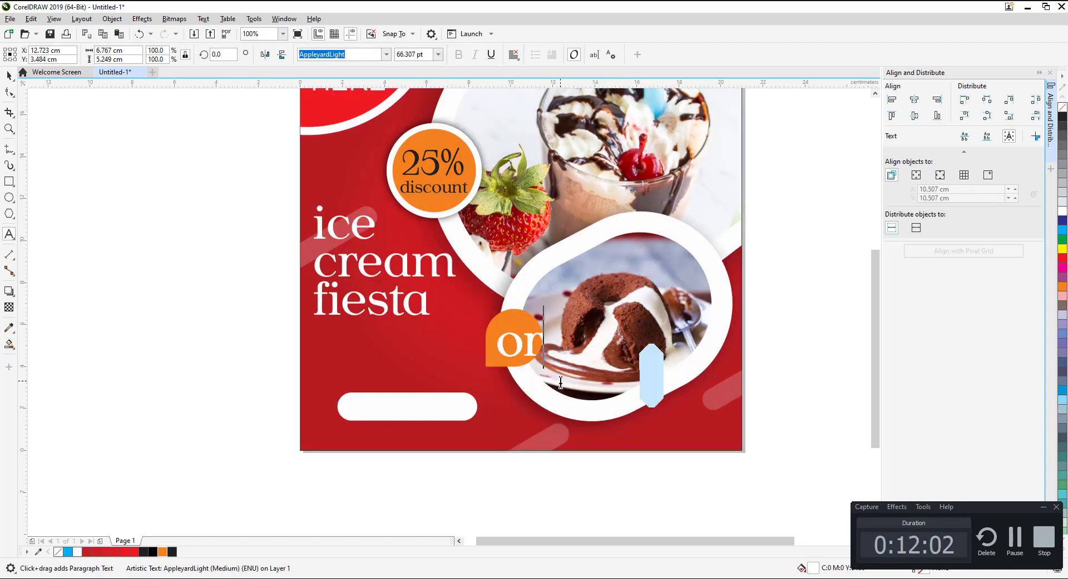
{"action": "type", "text": "$7"}
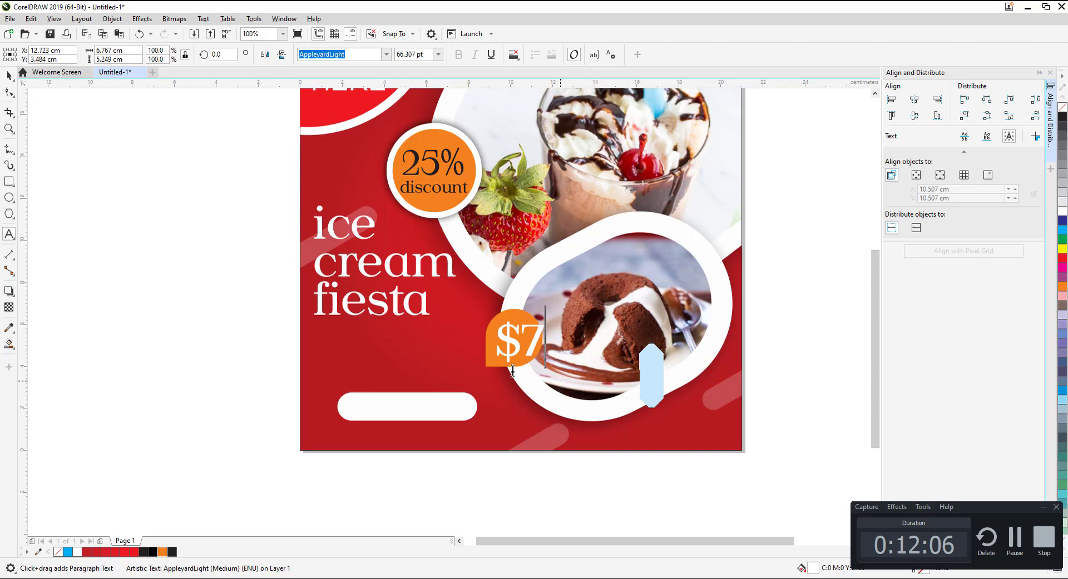
{"action": "left_click", "coordinate": [9, 76]}
Step: Shrink the $7 text to about 46.2 pt and fit it inside the orange price tag
{"action": "scroll", "coordinate": [364, 295], "scroll_direction": "up", "scroll_amount": 2}
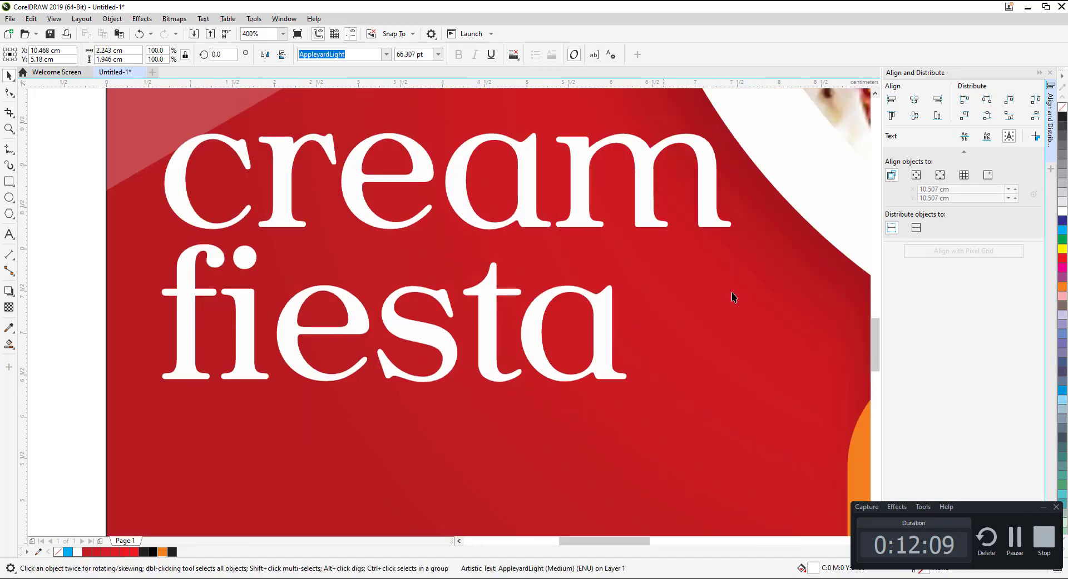
{"action": "scroll", "coordinate": [730, 297], "scroll_direction": "down", "scroll_amount": 2}
{"action": "scroll", "coordinate": [635, 320], "scroll_direction": "up", "scroll_amount": 3}
{"action": "left_click", "coordinate": [1044, 508]}
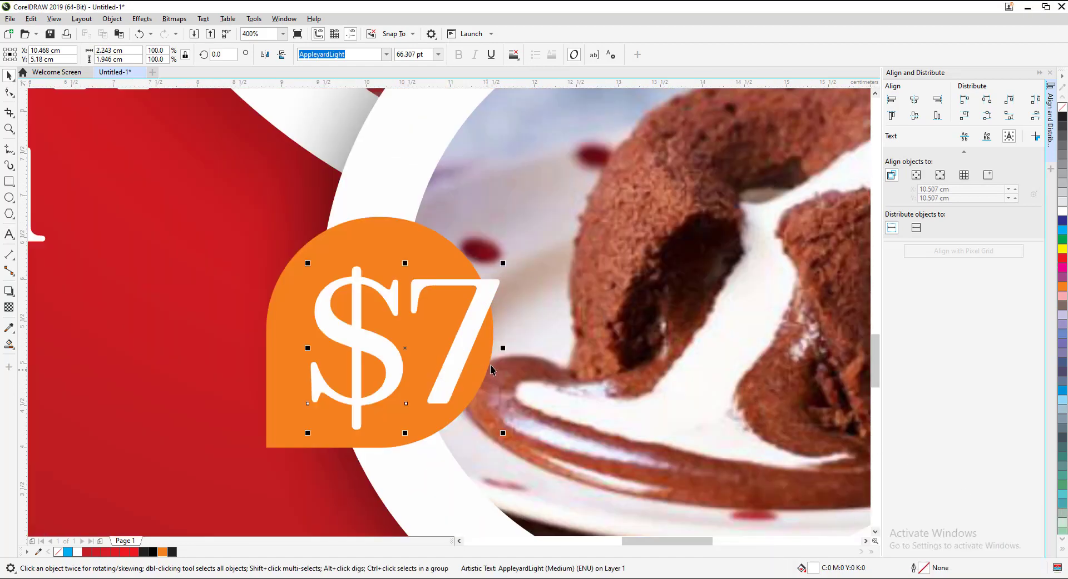
{"action": "left_click_drag", "start_coordinate": [503, 264], "coordinate": [431, 311]}
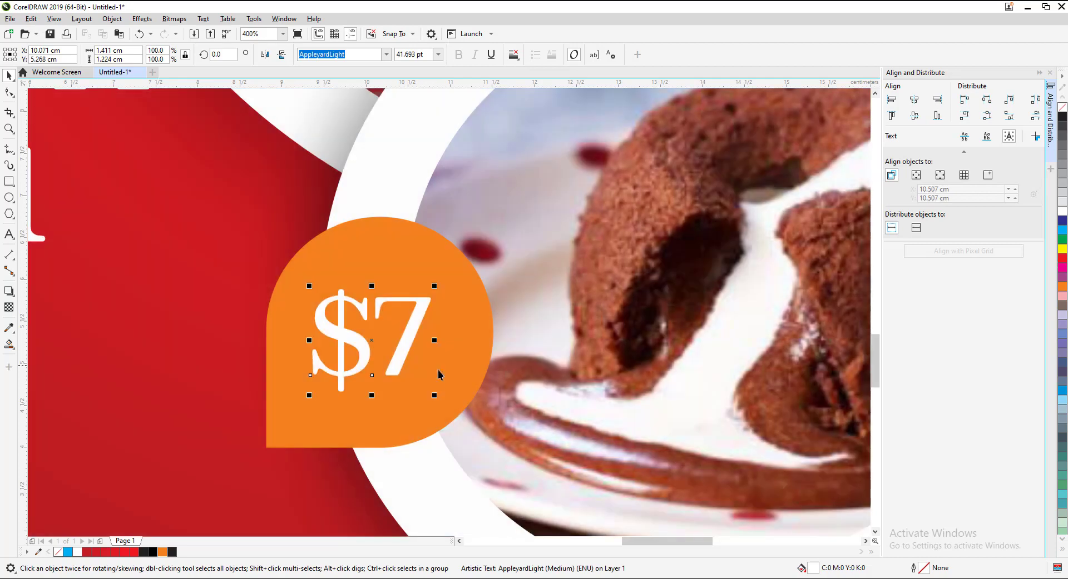
{"action": "left_click_drag", "start_coordinate": [435, 394], "coordinate": [445, 407]}
{"action": "scroll", "coordinate": [448, 401], "scroll_direction": "down", "scroll_amount": 3}
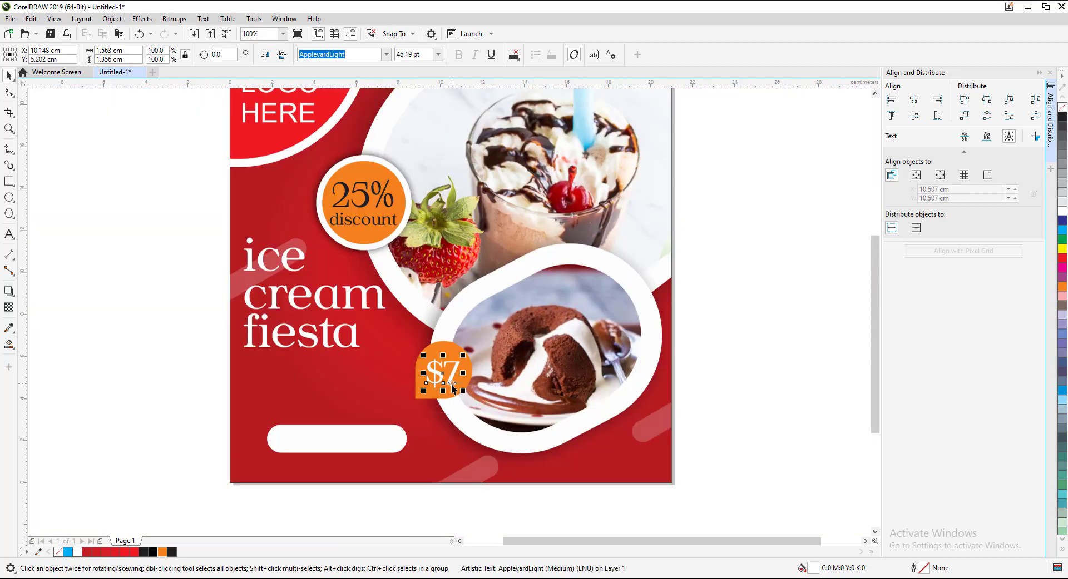
Step: Place a copy of the $7 text below the headline and replace its wording with "order now"
{"action": "mouse_move", "coordinate": [442, 372]}
{"action": "left_mouse_down"}
{"action": "mouse_move", "coordinate": [349, 395]}
{"action": "mouse_move", "coordinate": [442, 373]}
{"action": "left_mouse_up"}
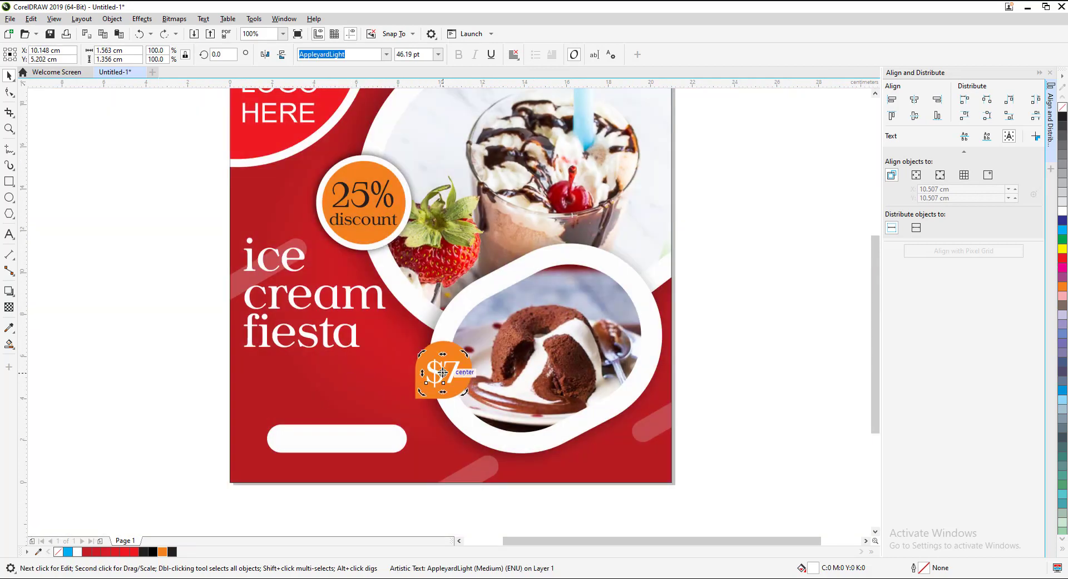
{"action": "left_click", "coordinate": [450, 370]}
{"action": "double_click", "coordinate": [455, 369]}
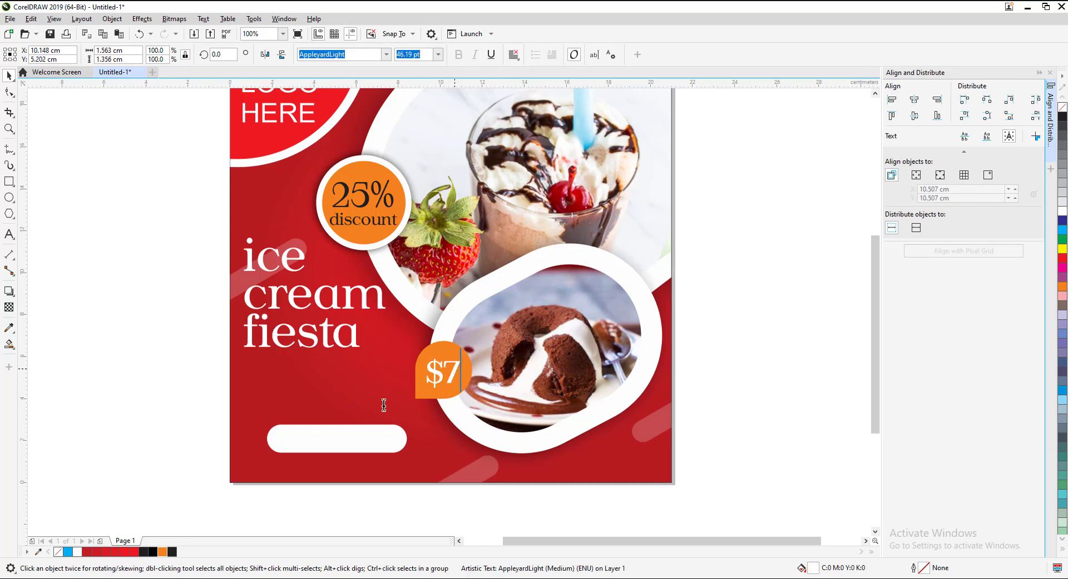
{"action": "key", "text": "ctrl+a"}
{"action": "left_click", "coordinate": [8, 76]}
{"action": "left_click_drag", "start_coordinate": [439, 379], "coordinate": [320, 398]}
{"action": "right_click", "coordinate": [320, 398]}
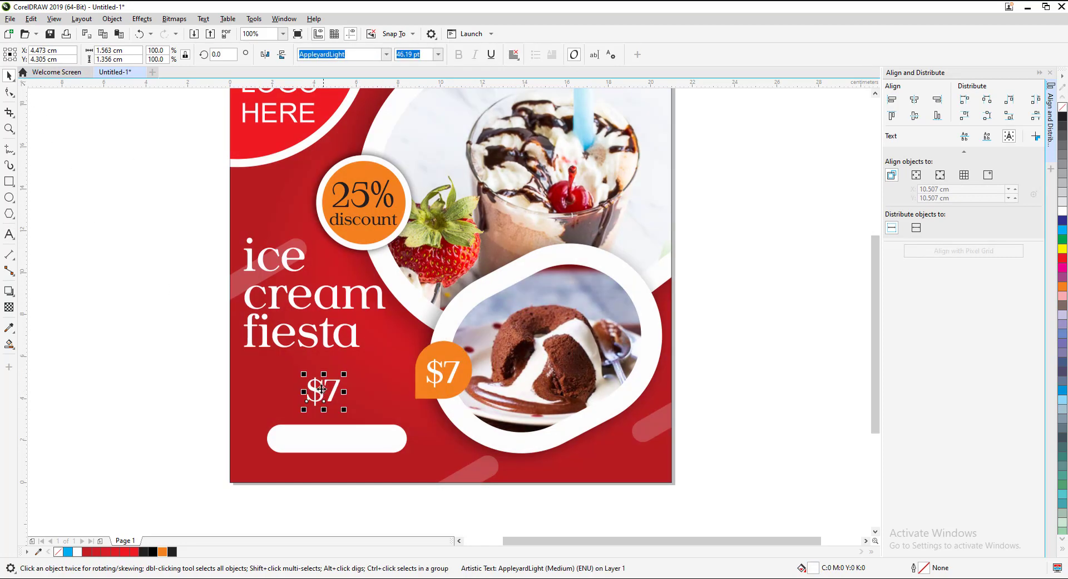
{"action": "double_click", "coordinate": [327, 397]}
{"action": "key", "text": "ctrl+a"}
{"action": "type", "text": "order"}
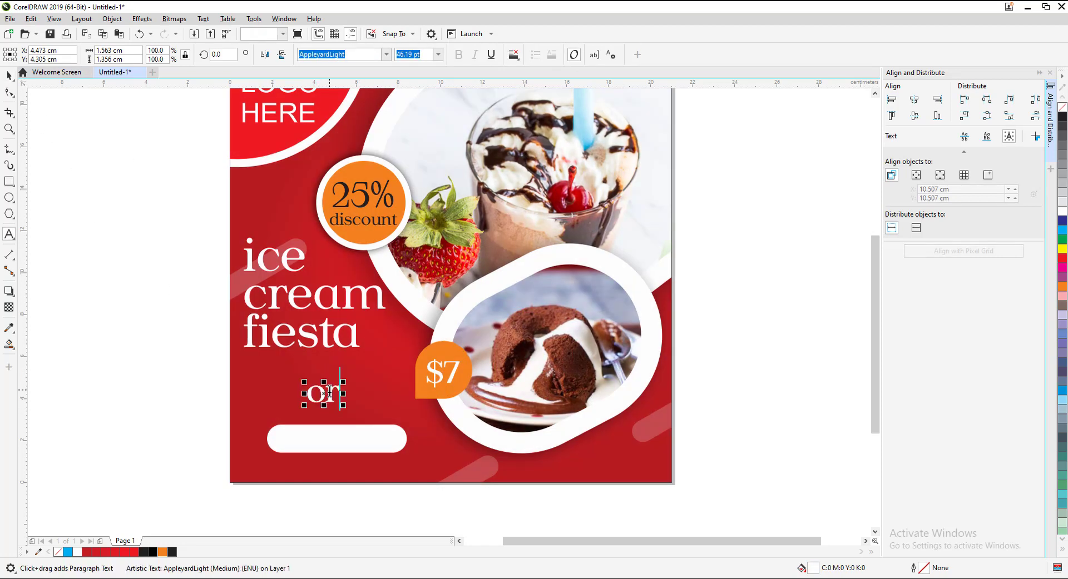
{"action": "key", "text": "Escape"}
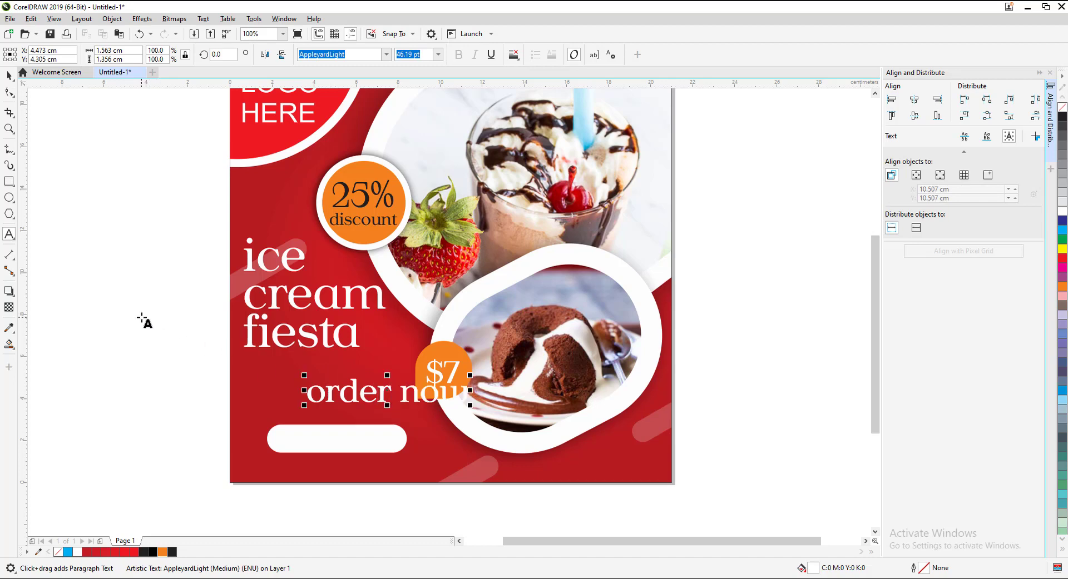
Step: Move the "order now" text to the page's lower-right corner, shrink it to about 27.6 pt and fill it yellow
{"action": "left_click_drag", "start_coordinate": [401, 403], "coordinate": [594, 470]}
{"action": "left_click_drag", "start_coordinate": [504, 474], "coordinate": [631, 464]}
{"action": "key", "text": "ctrl+z"}
{"action": "left_click", "coordinate": [645, 458]}
{"action": "left_click", "coordinate": [162, 551]}
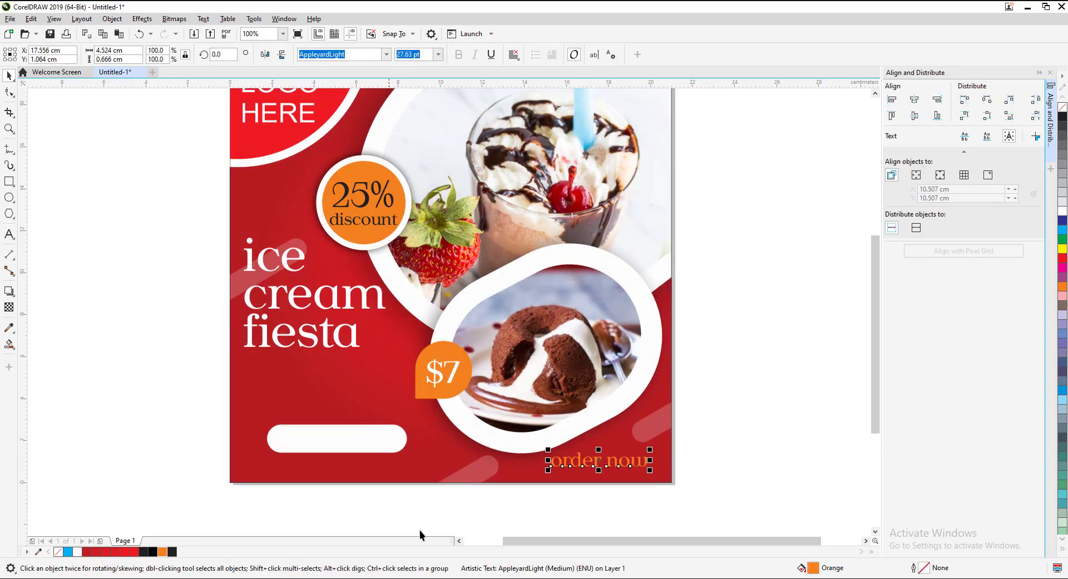
{"action": "left_click", "coordinate": [1063, 550]}
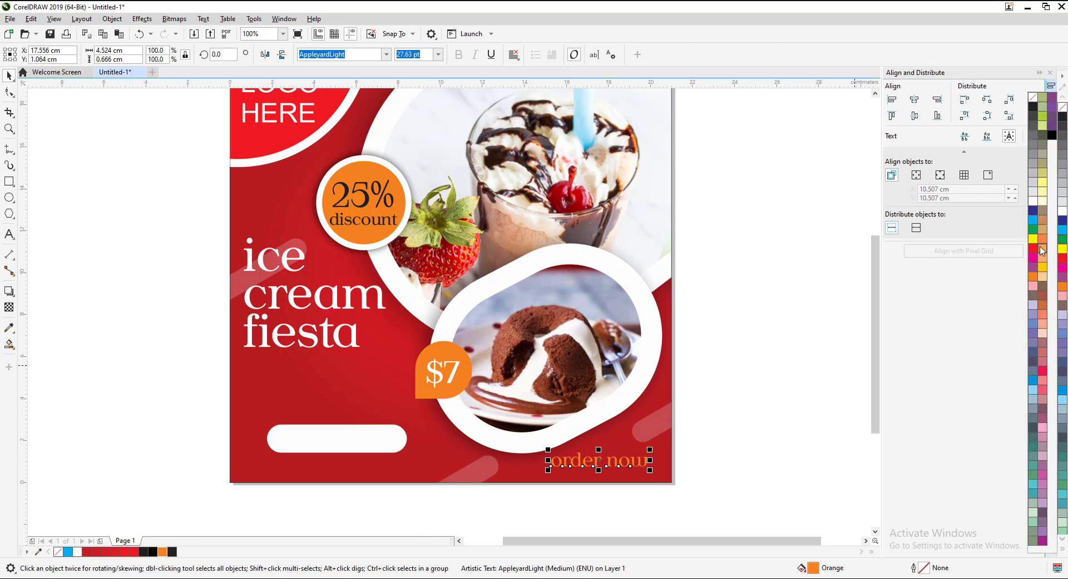
{"action": "left_click", "coordinate": [1042, 268]}
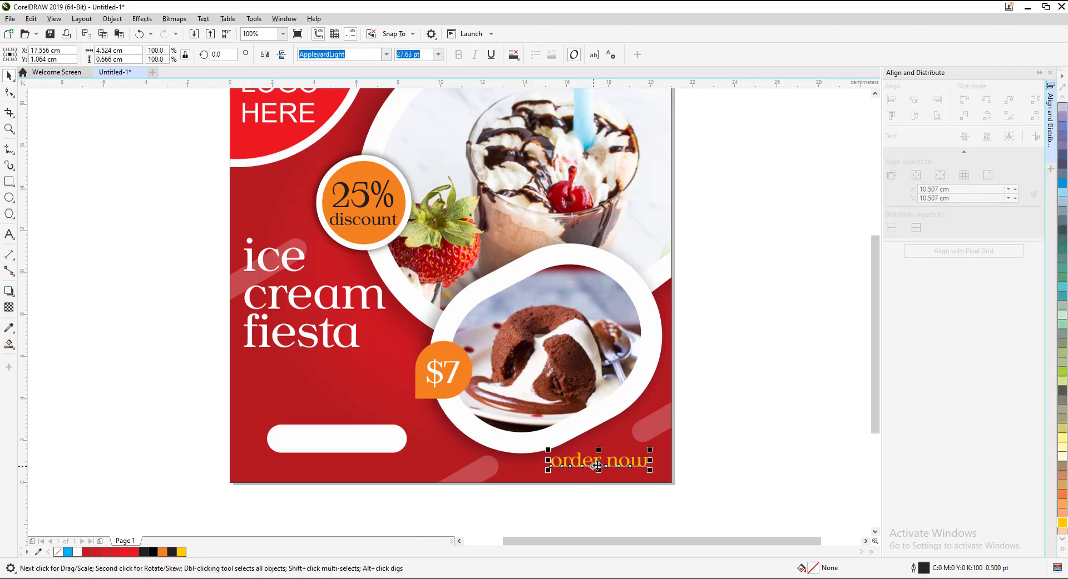
Step: Place a copy of "order now" on the white pill, fill it black and replace its wording with "free delivery"
{"action": "left_click_drag", "start_coordinate": [596, 461], "coordinate": [323, 440]}
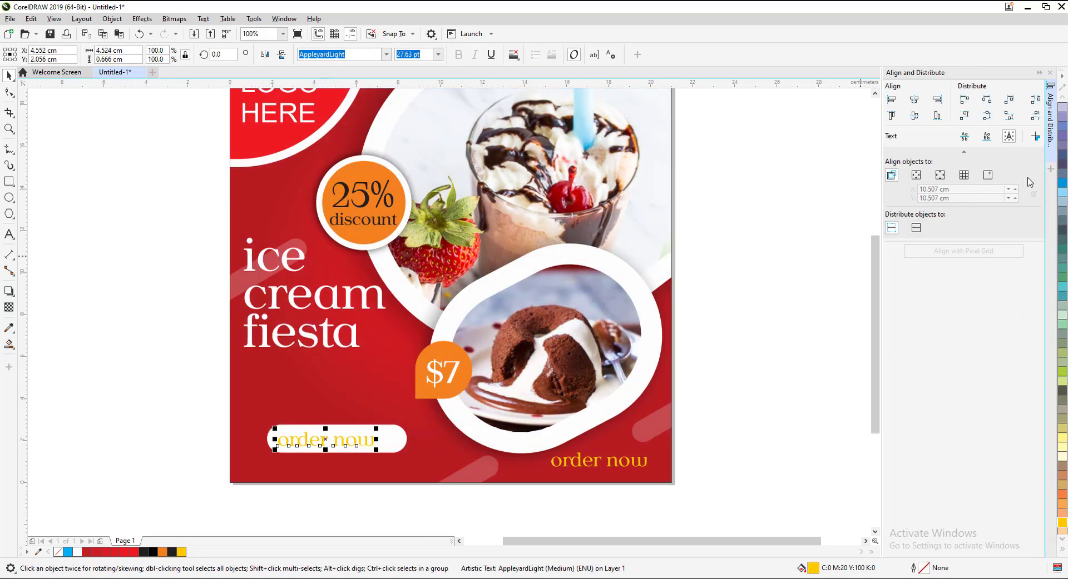
{"action": "left_click", "coordinate": [171, 552]}
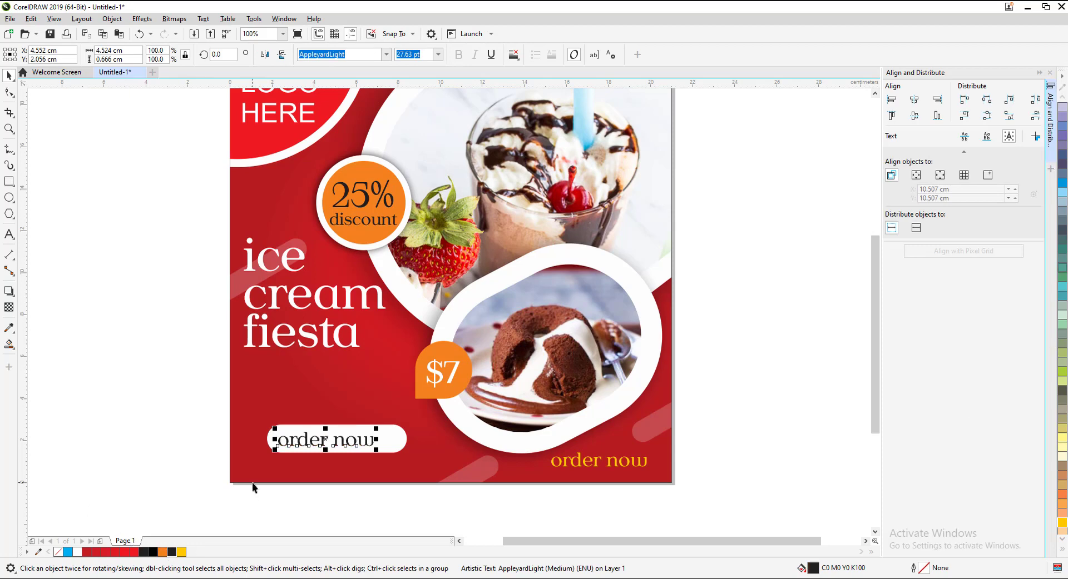
{"action": "key", "text": "F8"}
{"action": "key", "text": "ctrl+a"}
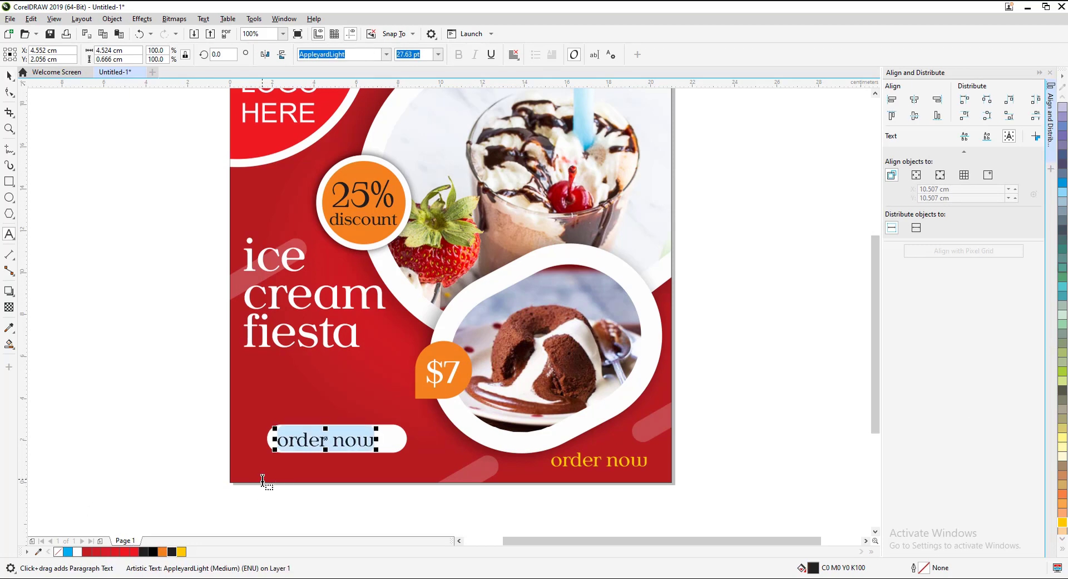
{"action": "type", "text": "free delivery"}
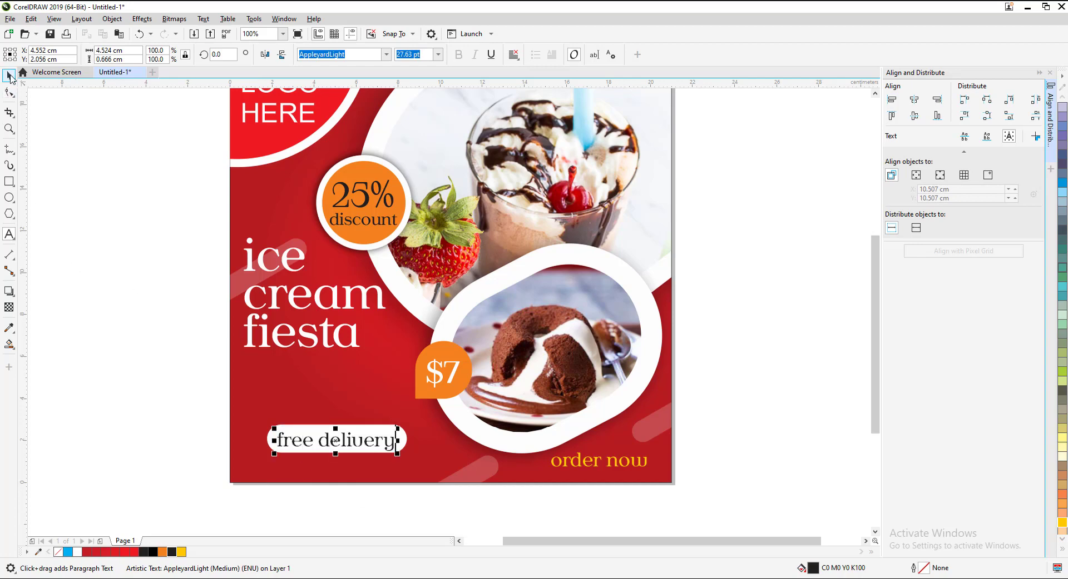
Step: Duplicate the "free delivery" text just below the white pill and replace its wording with the contact phone number
{"action": "scroll", "coordinate": [335, 440], "scroll_direction": "up", "scroll_amount": 4}
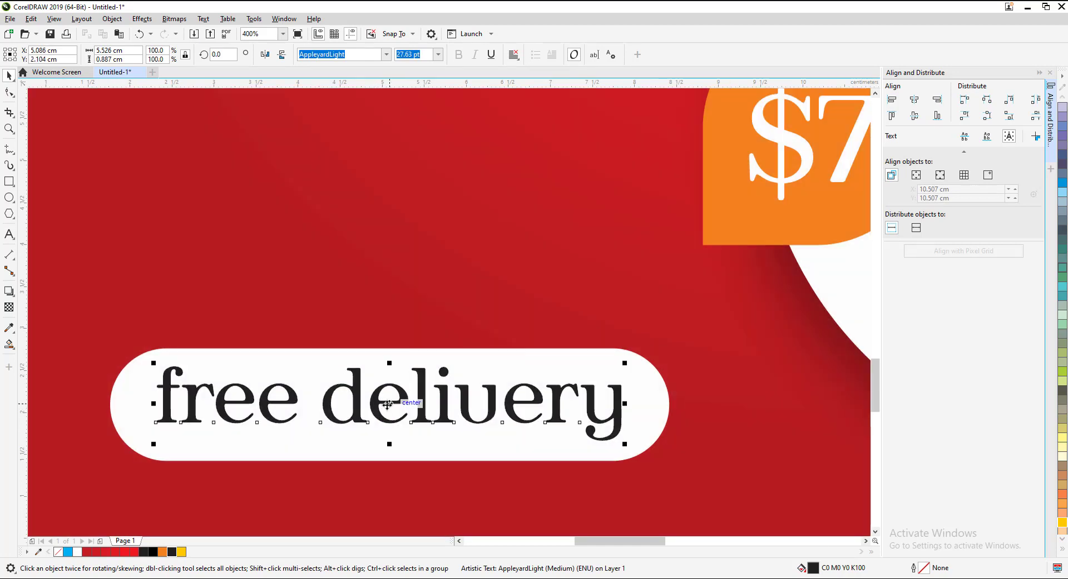
{"action": "left_click_drag", "start_coordinate": [388, 404], "coordinate": [388, 510]}
{"action": "key", "text": "space"}
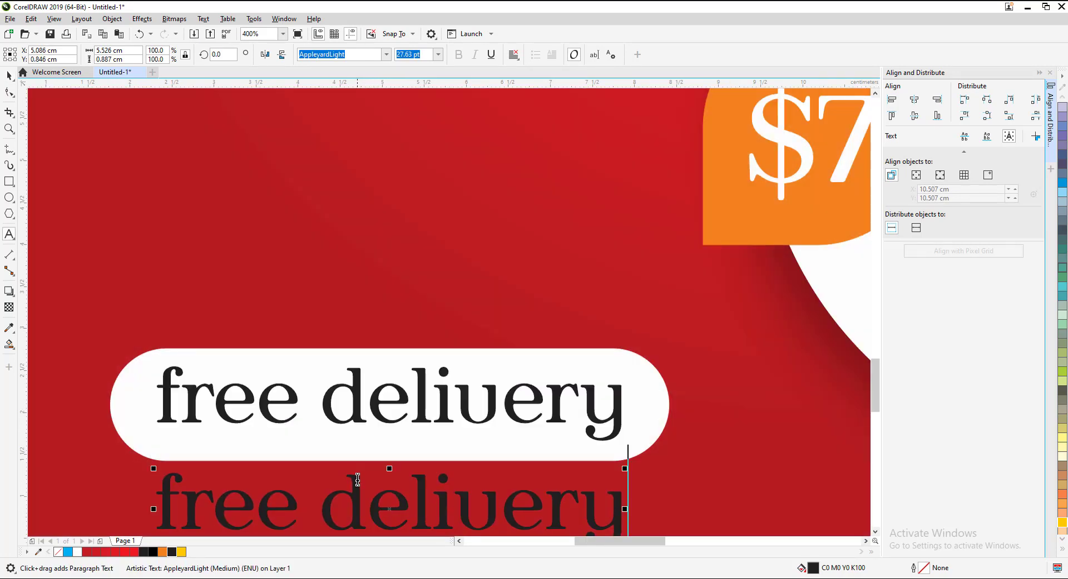
{"action": "key", "text": "ctrl+a"}
{"action": "type", "text": "+123"}
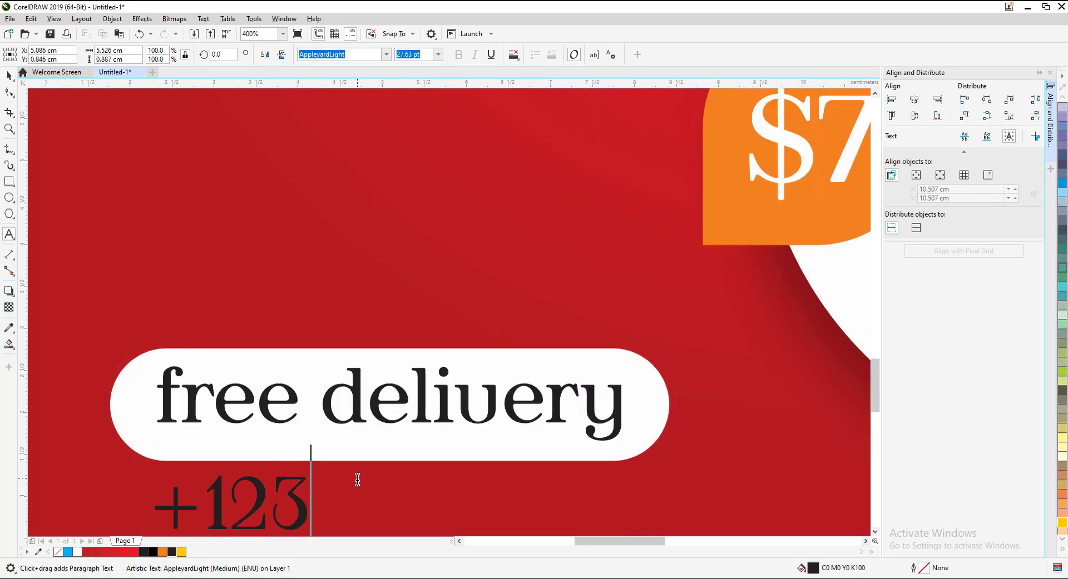
{"action": "type", "text": " 456 789"}
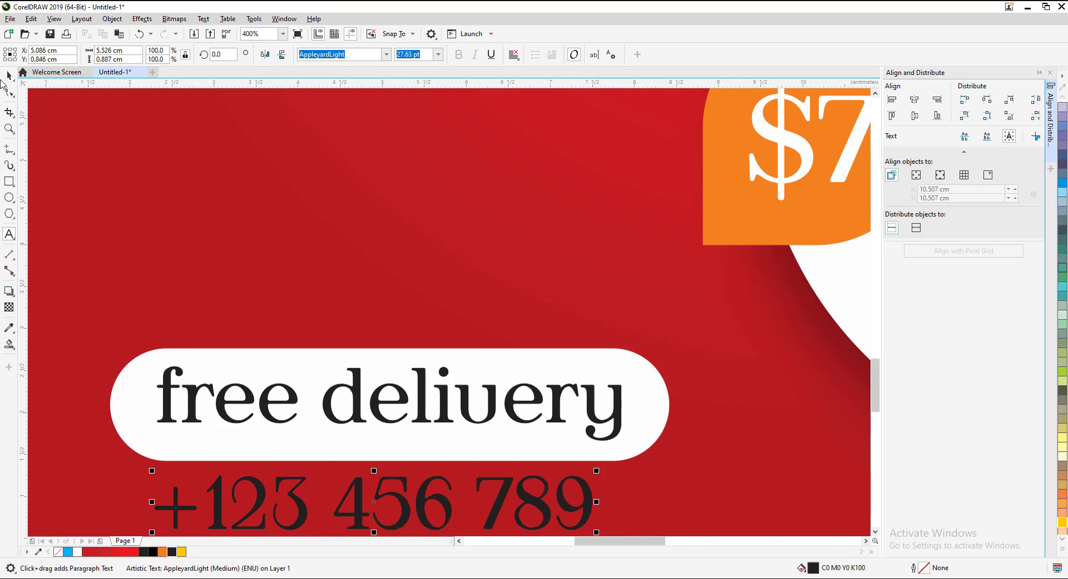
Step: Enlarge the phone number text to about 29.7 pt beneath the pill and fill it white
{"action": "left_click", "coordinate": [9, 76]}
{"action": "scroll", "coordinate": [397, 204], "scroll_direction": "down", "scroll_amount": 2}
{"action": "scroll", "coordinate": [435, 254], "scroll_direction": "up", "scroll_amount": 2}
{"action": "left_click_drag", "start_coordinate": [460, 351], "coordinate": [493, 370]}
{"action": "left_click", "coordinate": [77, 552]}
{"action": "scroll", "coordinate": [319, 469], "scroll_direction": "down", "scroll_amount": 2}
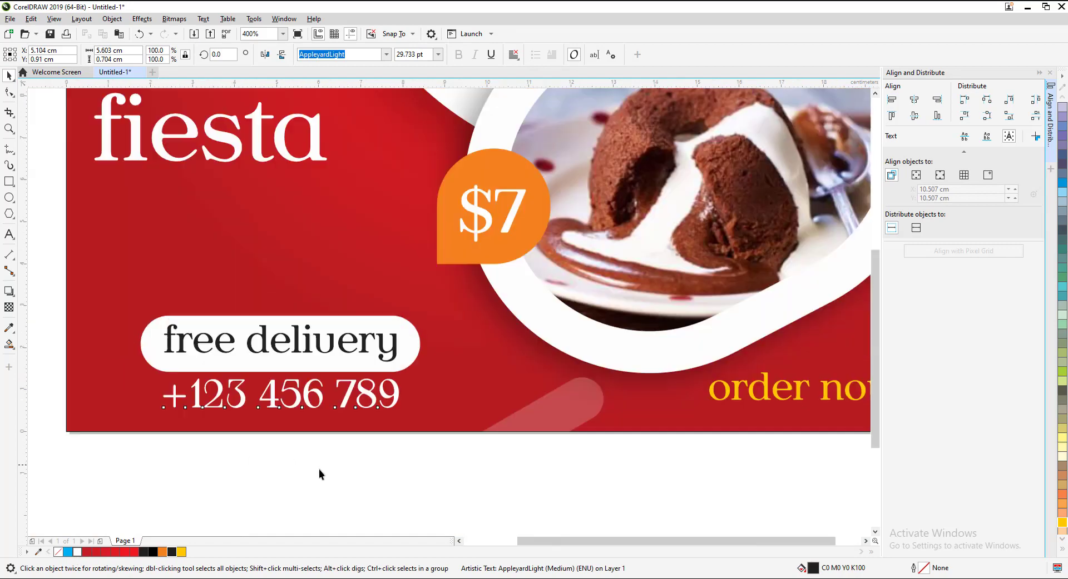
{"action": "scroll", "coordinate": [309, 465], "scroll_direction": "up", "scroll_amount": 2}
{"action": "scroll", "coordinate": [308, 465], "scroll_direction": "down", "scroll_amount": 2}
Step: Break the headline apart into separate lines and enlarge the word "fiesta" to about 83.3 pt
{"action": "left_click", "coordinate": [306, 357]}
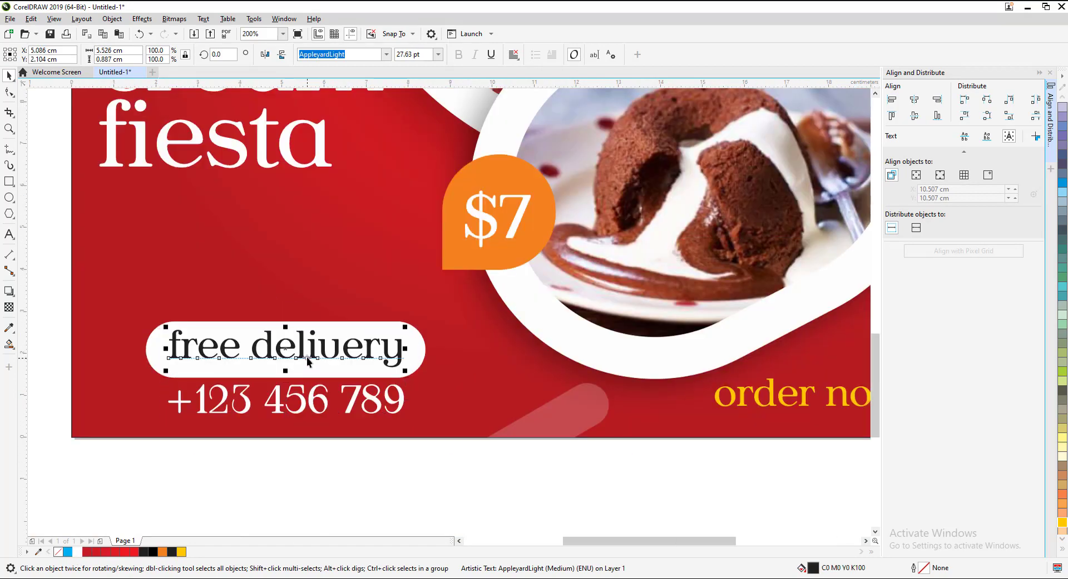
{"action": "scroll", "coordinate": [306, 357], "scroll_direction": "down", "scroll_amount": 2}
{"action": "scroll", "coordinate": [392, 315], "scroll_direction": "up", "scroll_amount": 2}
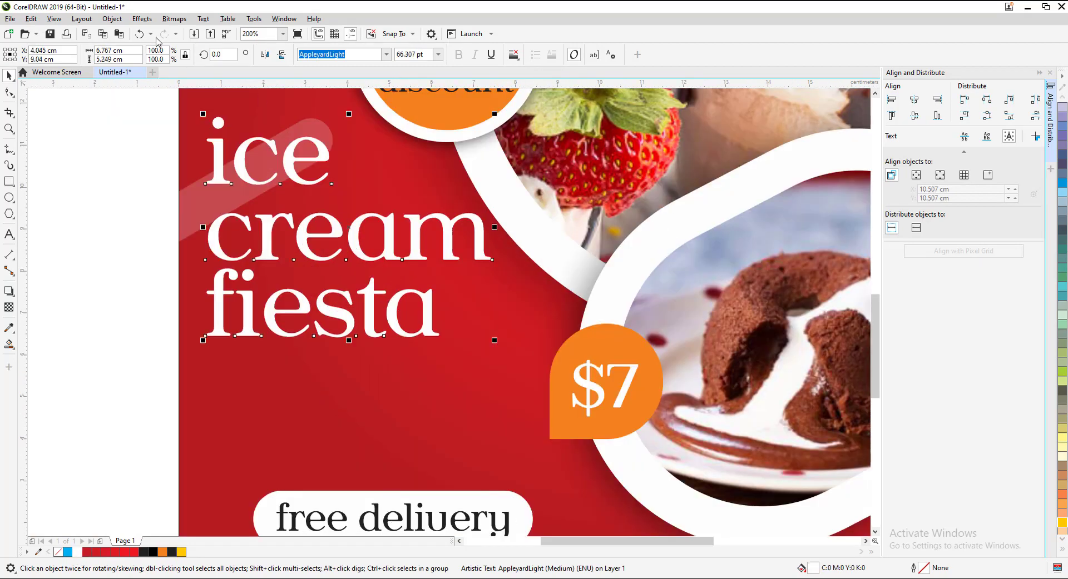
{"action": "left_click", "coordinate": [112, 19]}
{"action": "left_click", "coordinate": [273, 281]}
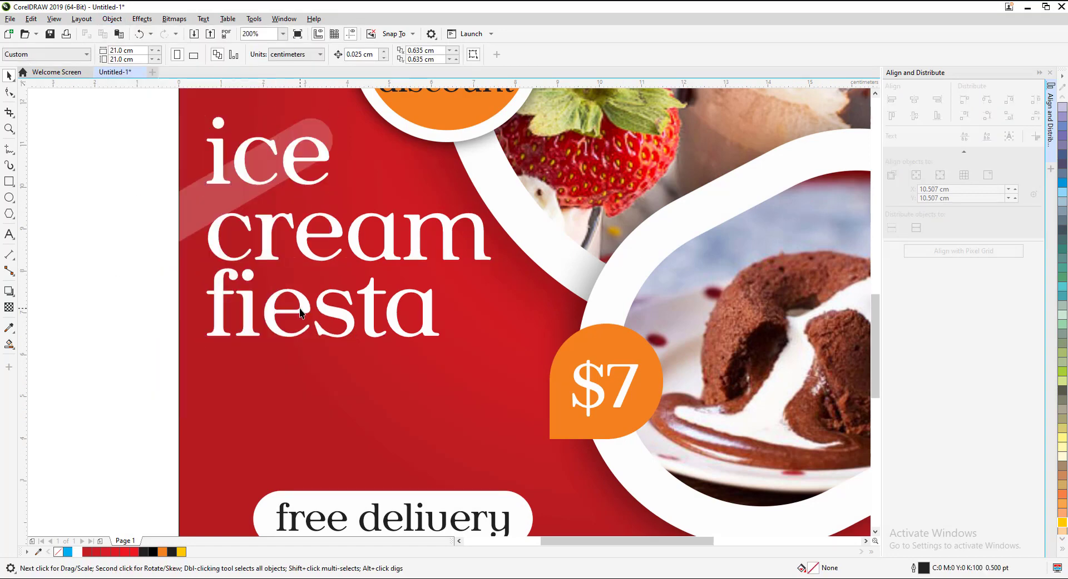
{"action": "left_click", "coordinate": [273, 285]}
{"action": "left_click_drag", "start_coordinate": [443, 344], "coordinate": [500, 370]}
Step: Move the three headline lines down about 1.6 cm and enlarge them together to about 7.9 cm wide
{"action": "left_click", "coordinate": [409, 248], "text": "shift"}
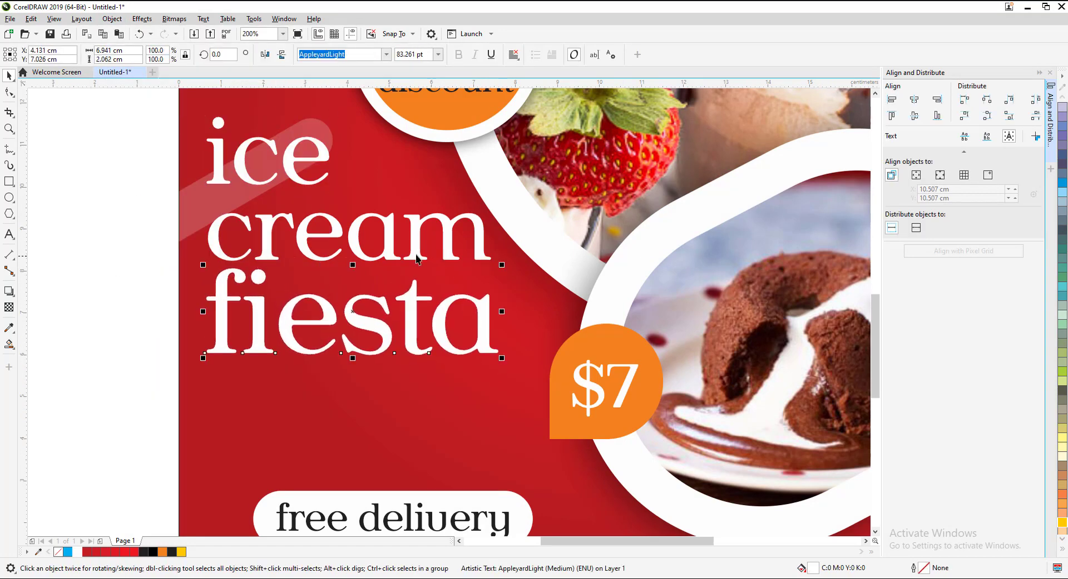
{"action": "left_click_drag", "start_coordinate": [300, 181], "coordinate": [303, 247]}
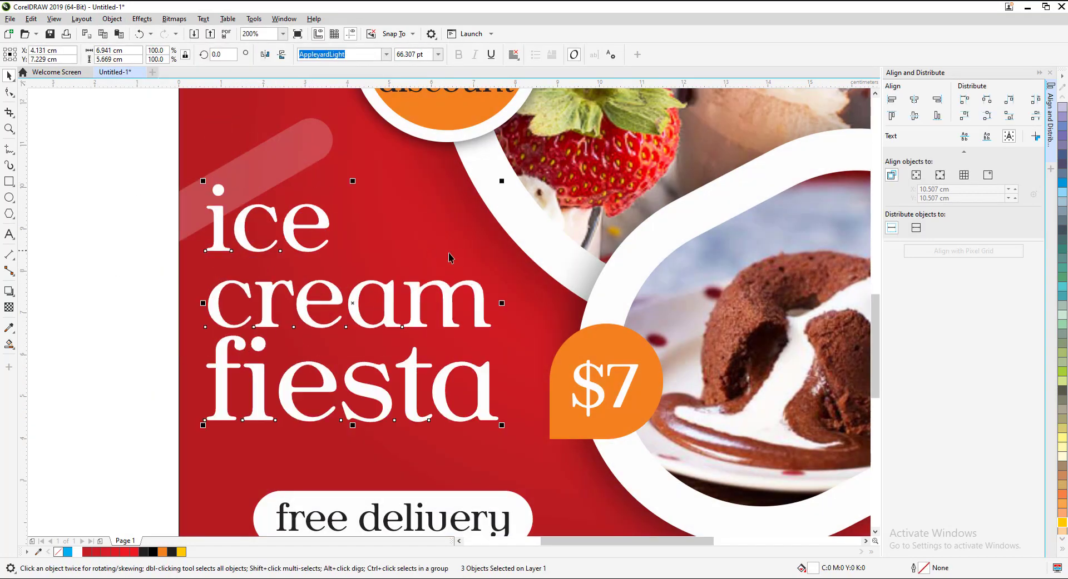
{"action": "left_click_drag", "start_coordinate": [502, 180], "coordinate": [558, 149]}
{"action": "key", "text": "shift+F4"}
{"action": "left_click", "coordinate": [185, 238]}
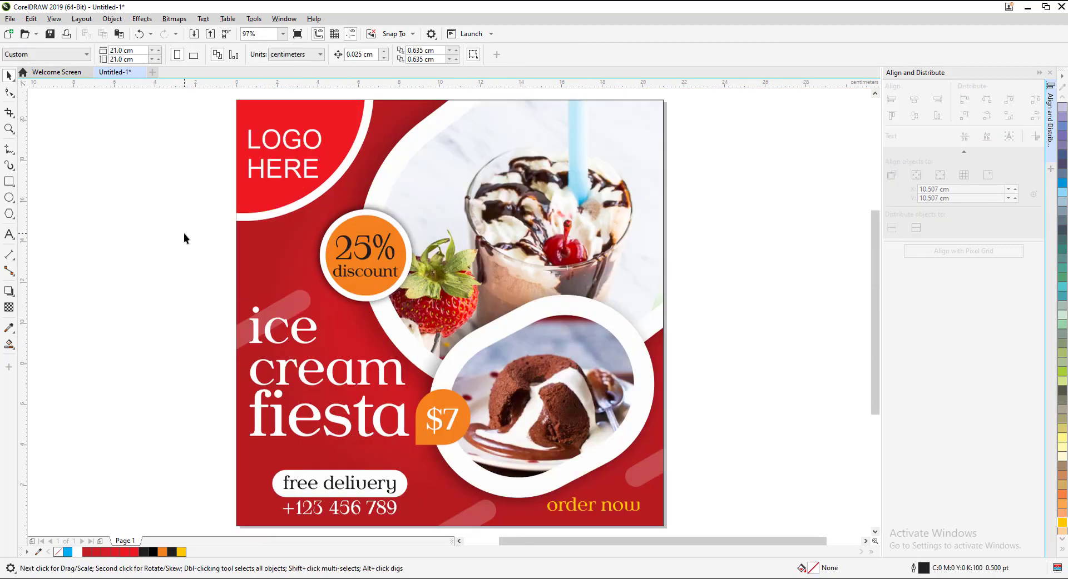
Step: Enlarge the word "ice" to about 100.5 pt and nudge it down close to the word "cream"
{"action": "left_click", "coordinate": [303, 342]}
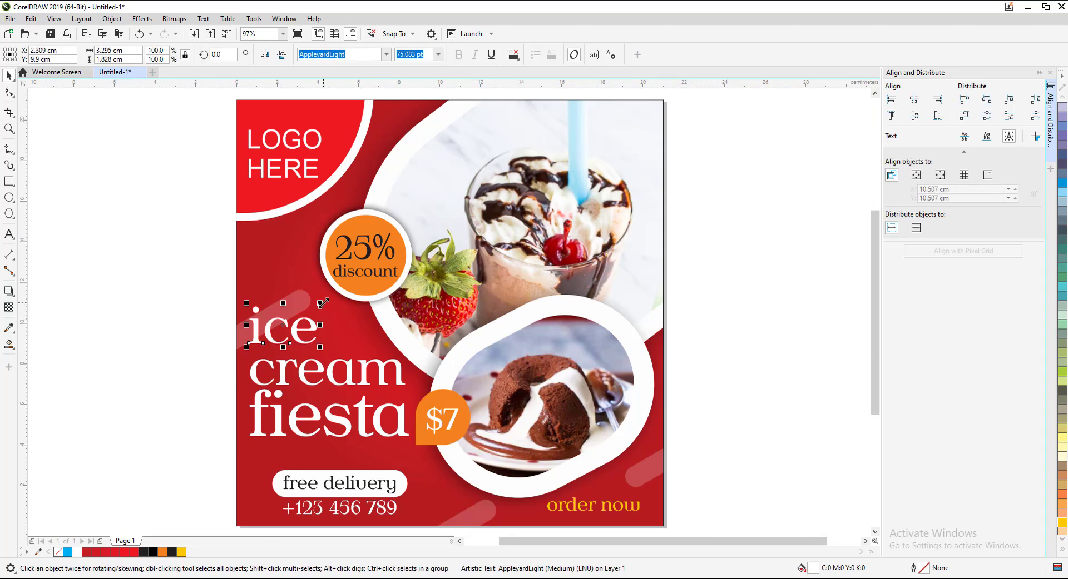
{"action": "left_click_drag", "start_coordinate": [321, 302], "coordinate": [343, 292]}
{"action": "key", "text": "Down"}
{"action": "key", "text": "Down"}
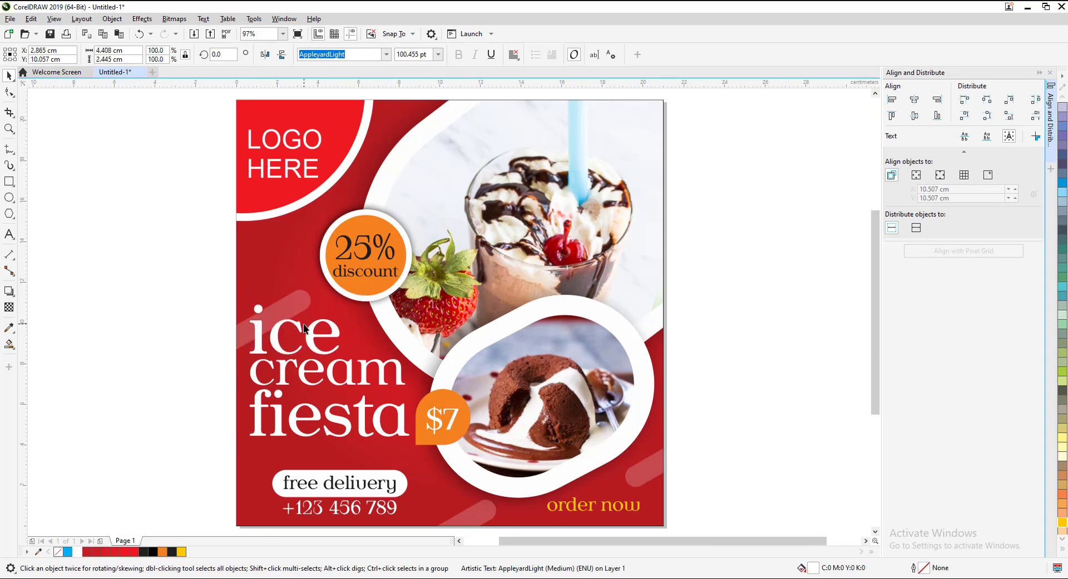
Step: Group the headline words "cream" and "fiesta"
{"action": "left_click", "coordinate": [304, 385]}
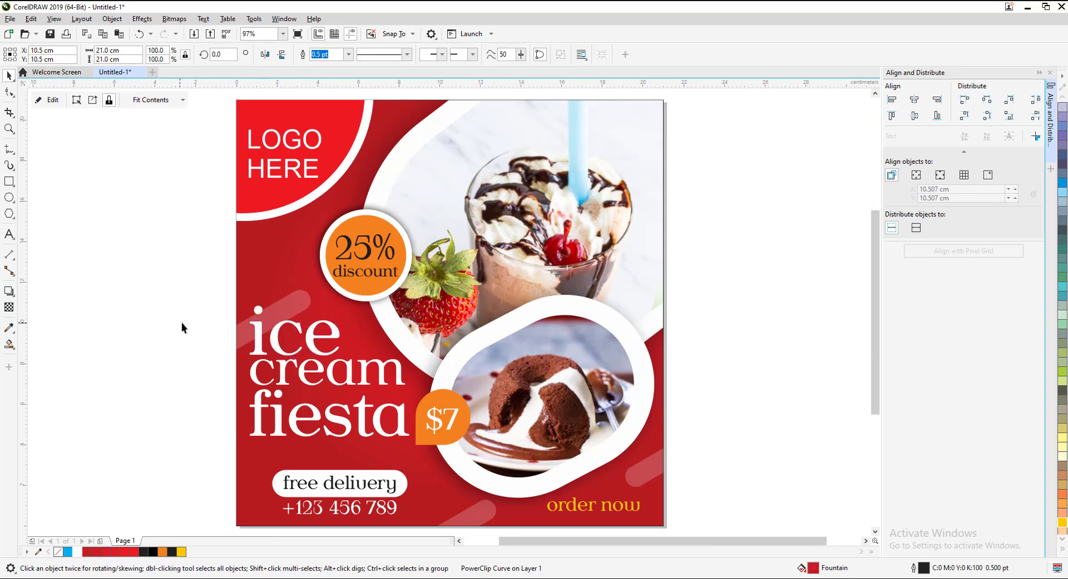
{"action": "left_click_drag", "start_coordinate": [181, 323], "coordinate": [415, 445]}
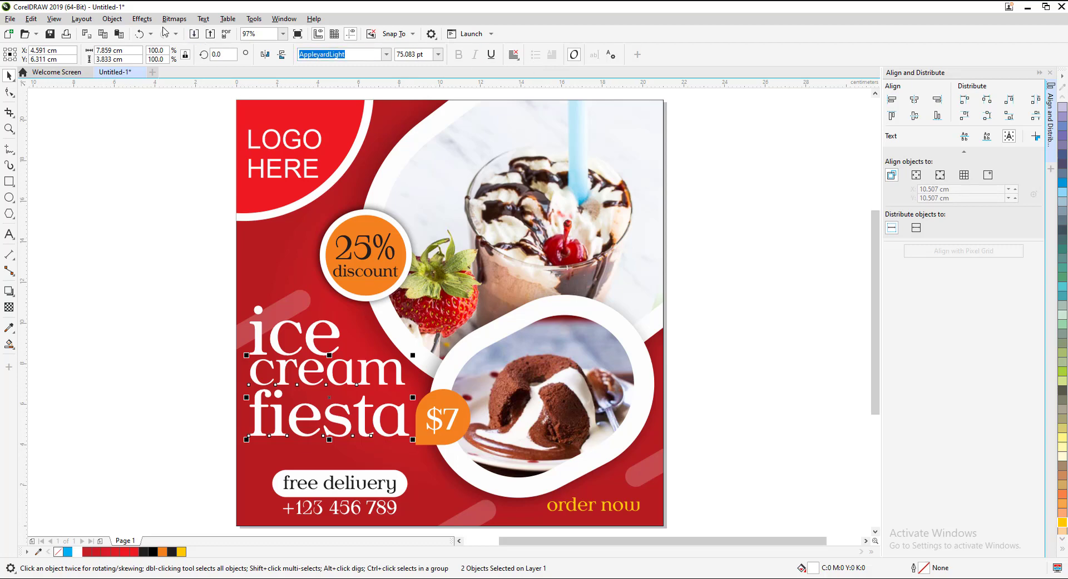
{"action": "left_click", "coordinate": [112, 18]}
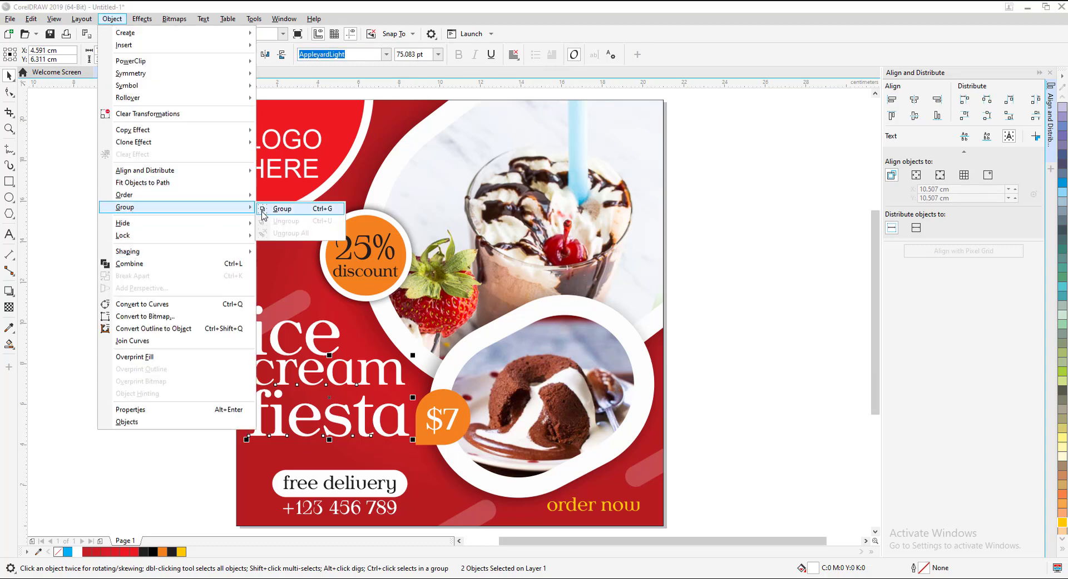
{"action": "left_click", "coordinate": [263, 210]}
Step: Add a drop shadow falling below the grouped "cream" and "fiesta" text
{"action": "left_click", "coordinate": [9, 291]}
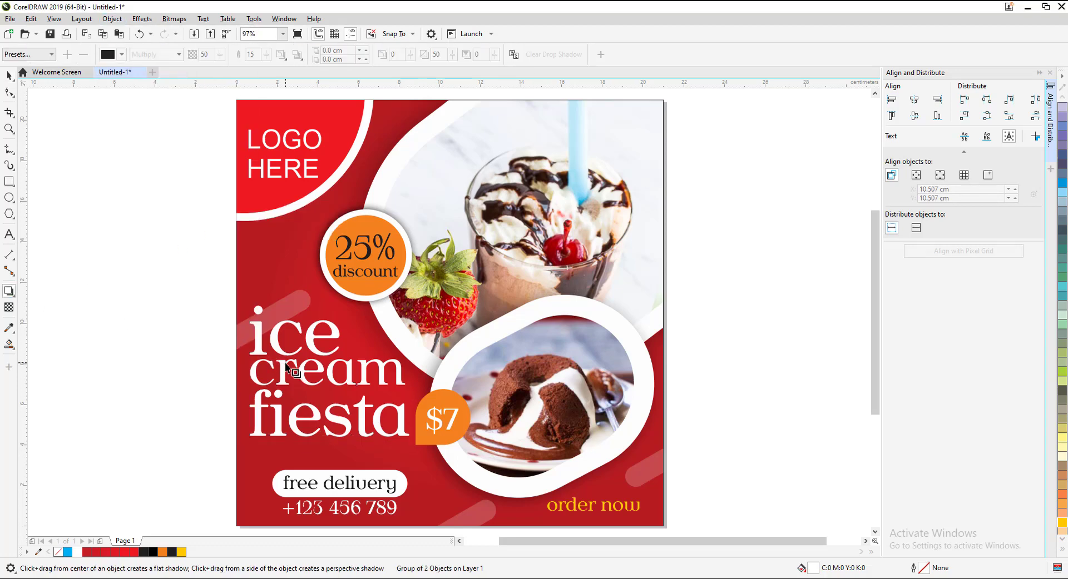
{"action": "left_click_drag", "start_coordinate": [294, 372], "coordinate": [333, 425]}
{"action": "key", "text": "ctrl+z"}
{"action": "left_click_drag", "start_coordinate": [261, 375], "coordinate": [373, 397]}
{"action": "key", "text": "ctrl+z"}
{"action": "left_click_drag", "start_coordinate": [300, 376], "coordinate": [330, 441]}
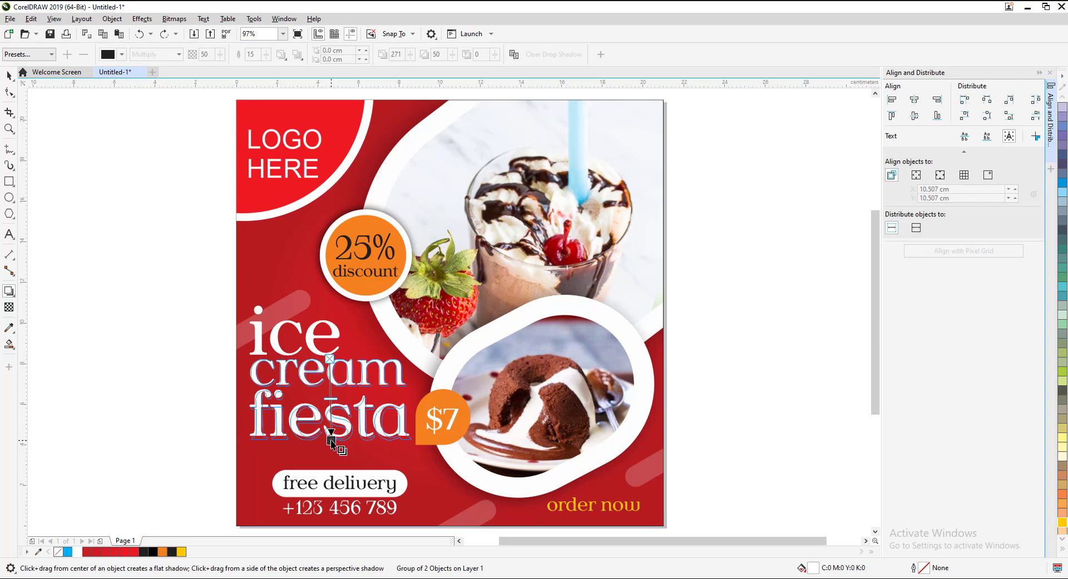
{"action": "left_click_drag", "start_coordinate": [310, 336], "coordinate": [318, 334]}
{"action": "key", "text": "ctrl+z"}
{"action": "mouse_move", "coordinate": [335, 427]}
{"action": "left_mouse_down"}
{"action": "mouse_move", "coordinate": [342, 421]}
{"action": "mouse_move", "coordinate": [332, 436]}
{"action": "left_mouse_up"}
{"action": "left_click", "coordinate": [9, 76]}
{"action": "left_click", "coordinate": [81, 178]}
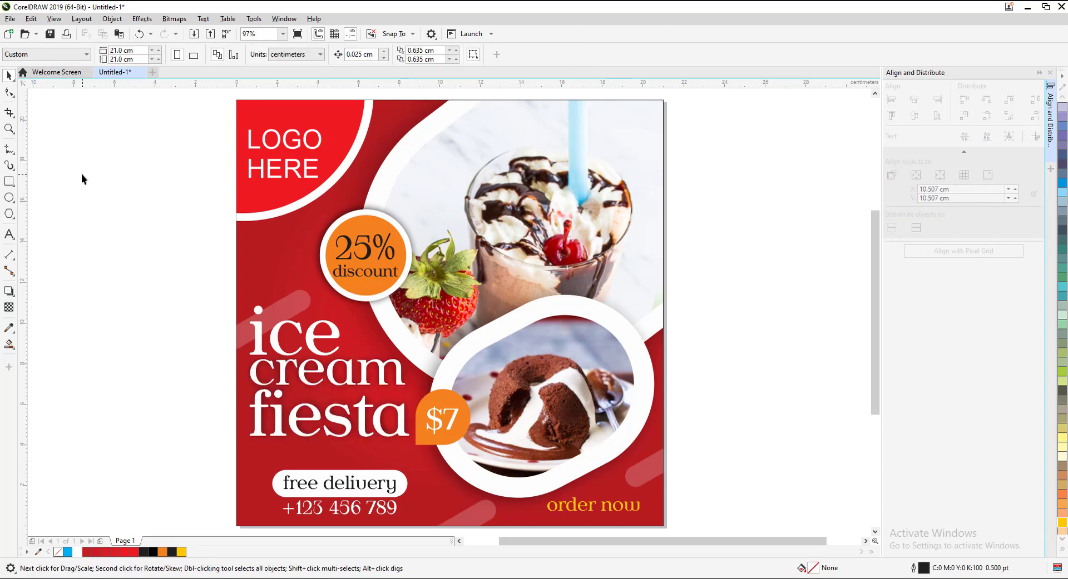
Step: Add a matching drop shadow to the headline word "ice", cast slightly downward
{"action": "left_click", "coordinate": [296, 338]}
{"action": "left_click", "coordinate": [9, 290]}
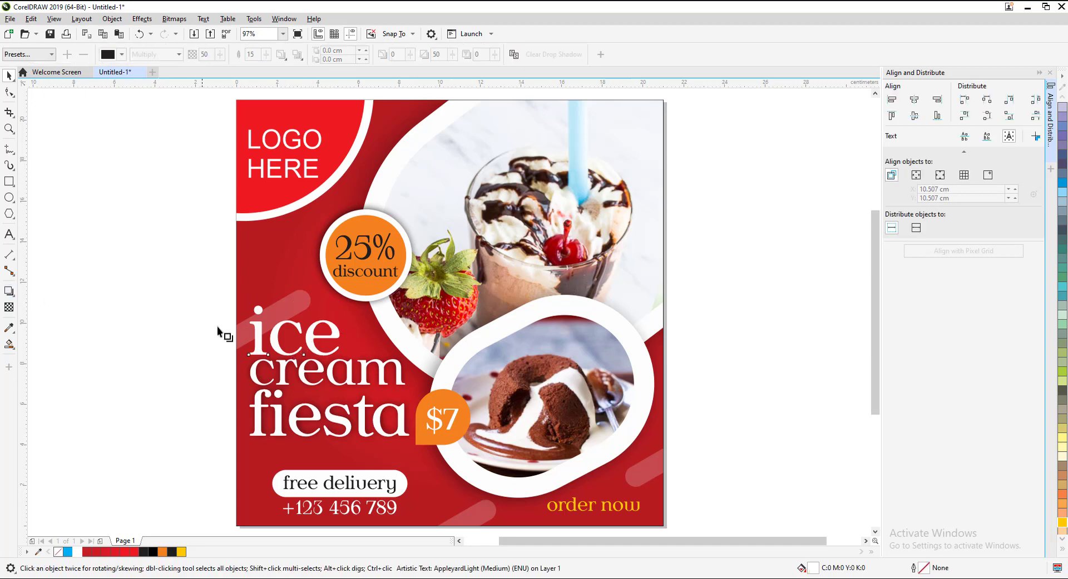
{"action": "left_click_drag", "start_coordinate": [295, 330], "coordinate": [308, 359]}
{"action": "left_click", "coordinate": [9, 75]}
{"action": "left_click", "coordinate": [76, 161]}
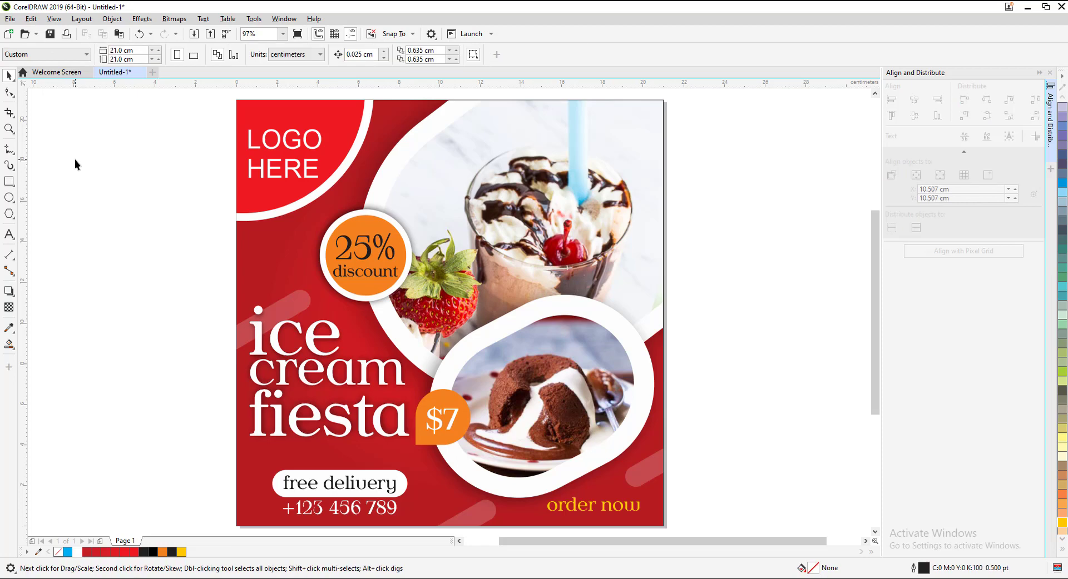
Step: Collapse the Align and Distribute docker and review the complete flyer fitted to the page
{"action": "left_click", "coordinate": [1038, 72]}
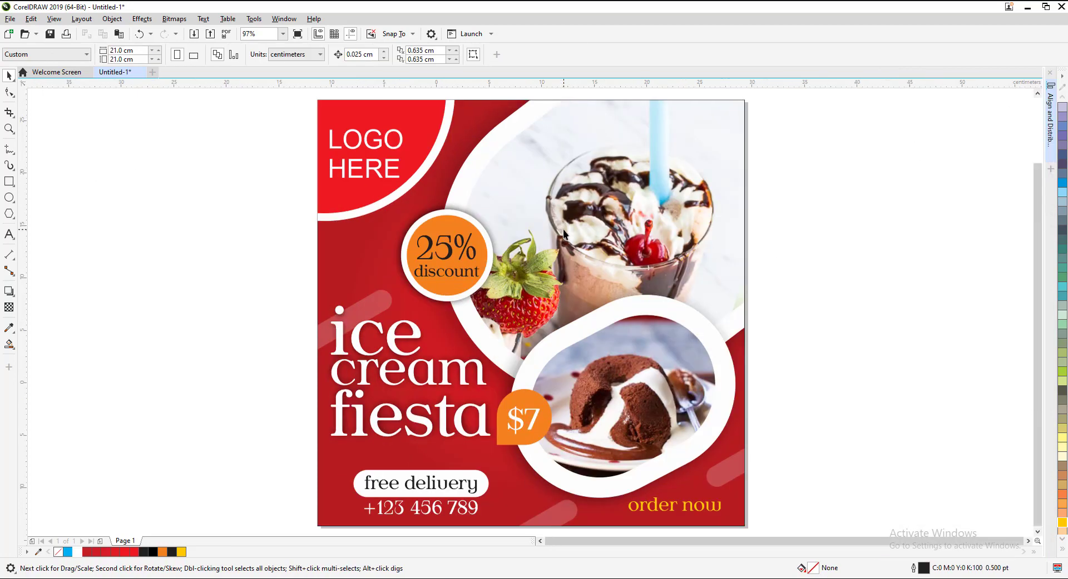
{"action": "scroll", "coordinate": [652, 229], "scroll_direction": "down", "scroll_amount": 2}
{"action": "left_click_drag", "start_coordinate": [414, 135], "coordinate": [718, 419]}
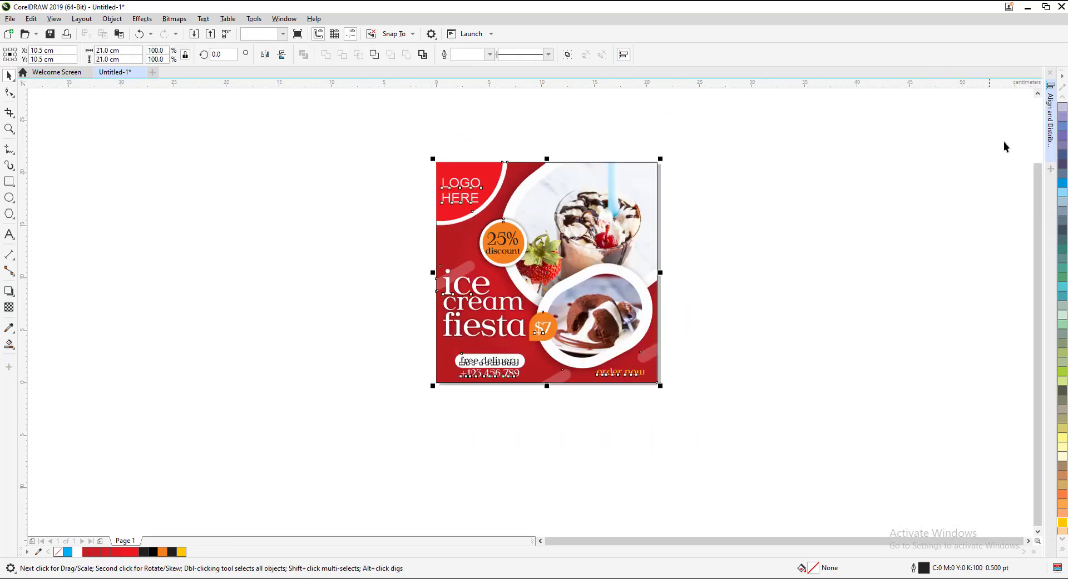
{"action": "left_click", "coordinate": [1065, 549]}
{"action": "left_click", "coordinate": [818, 242]}
{"action": "key", "text": "shift+F4"}
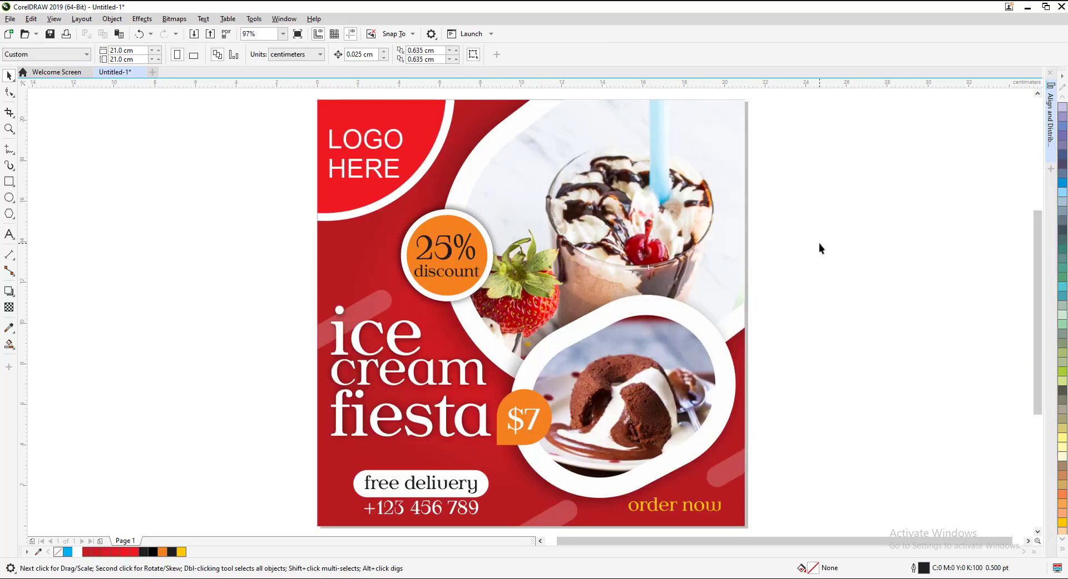